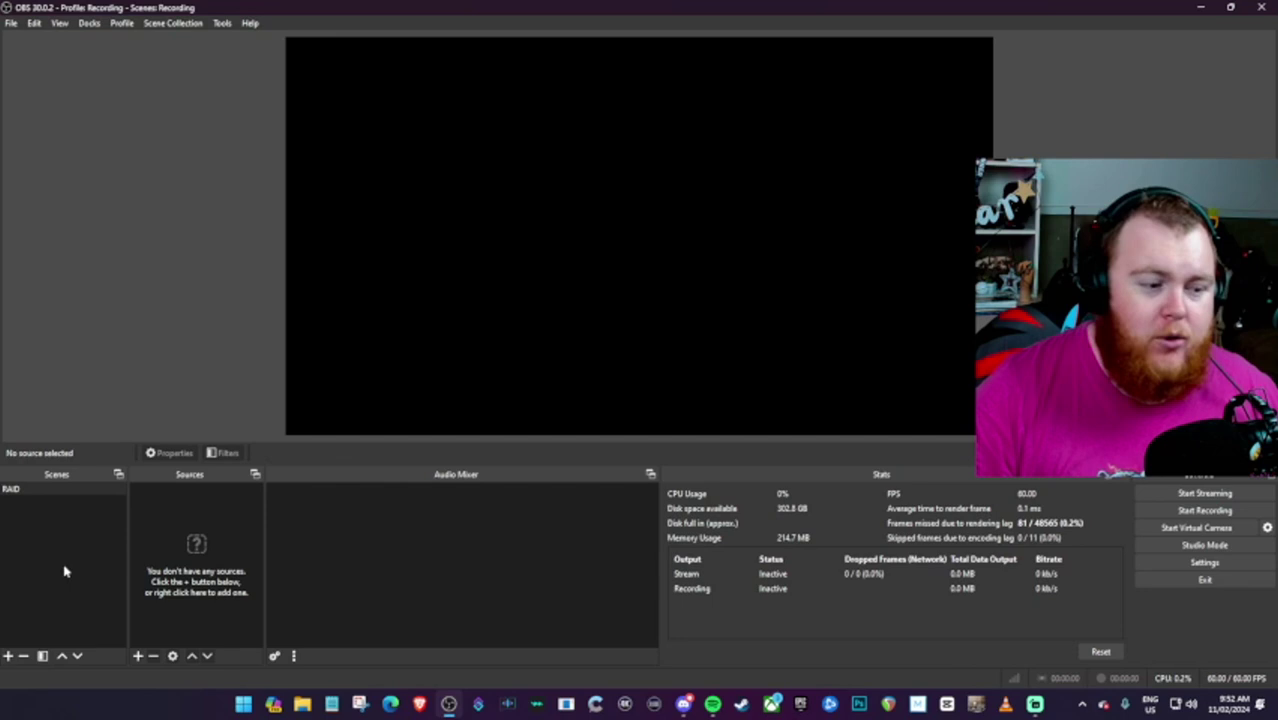
Add a new scene named MAIN CAM
left_click(8, 656)
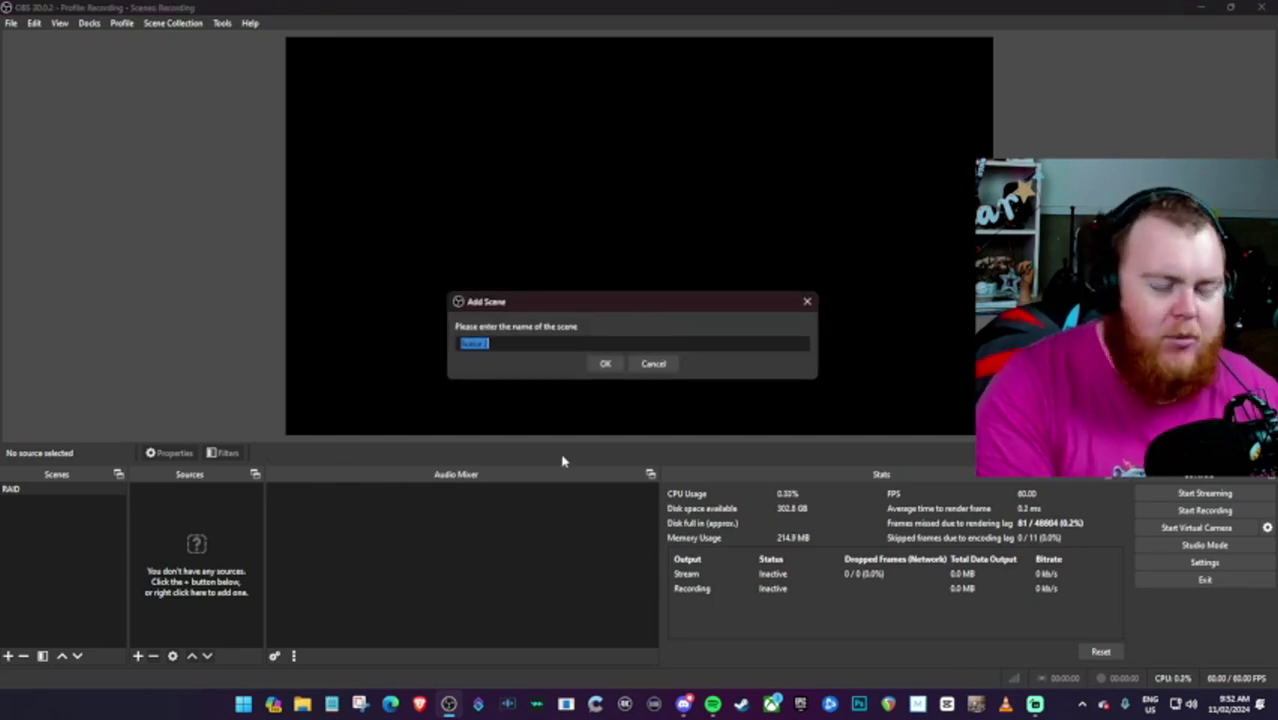
type("MAIN")
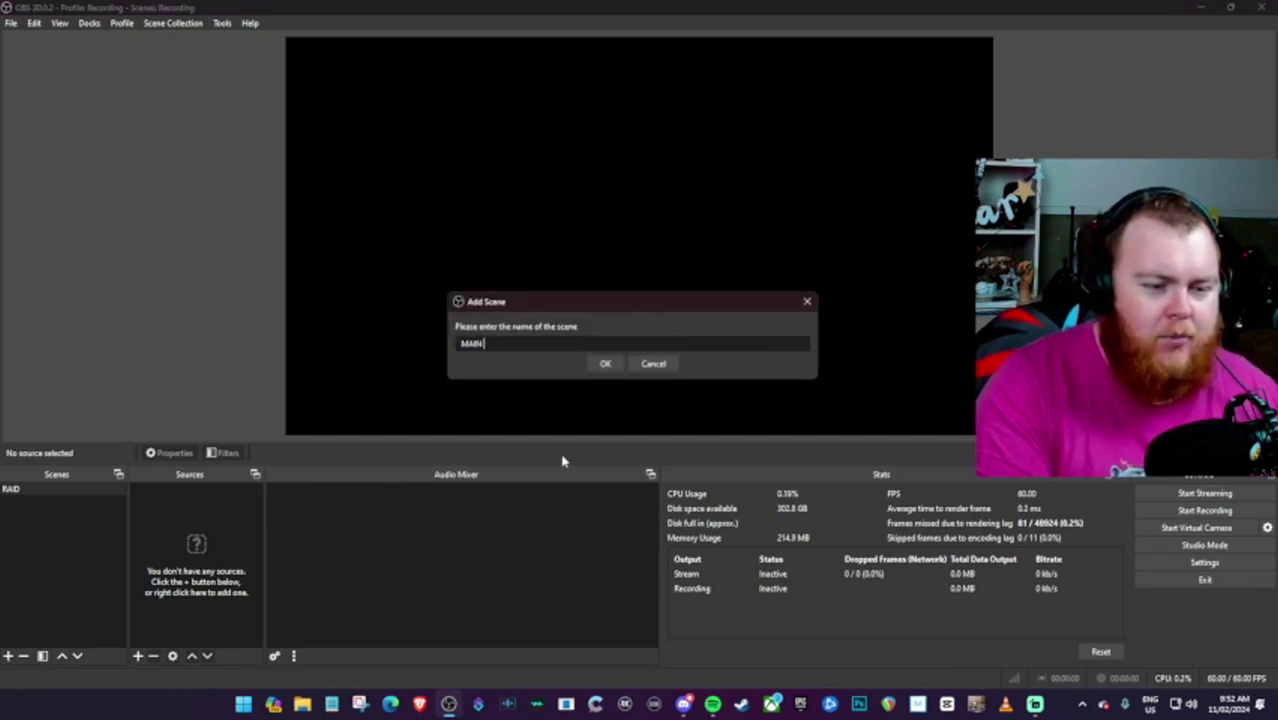
type(" CAM")
key("Return")
Add a Video Capture Device source named MAIN using the USB Video camera
left_click(138, 656)
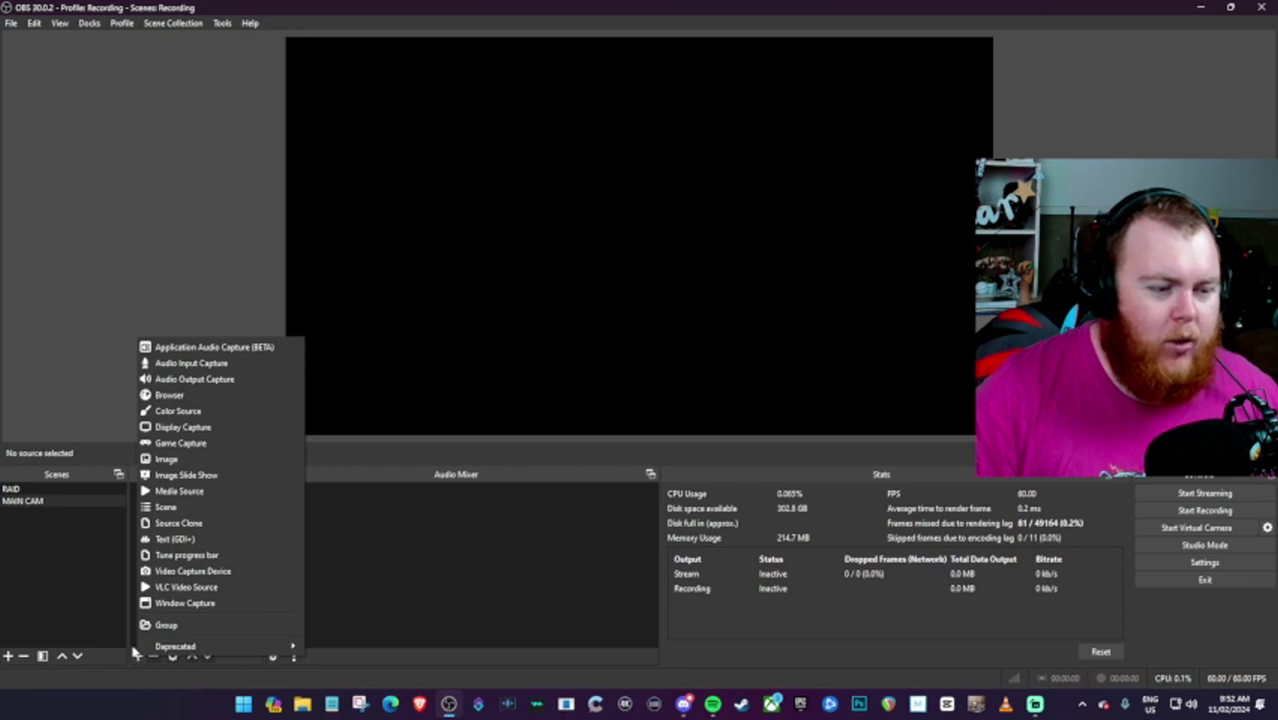
left_click(160, 575)
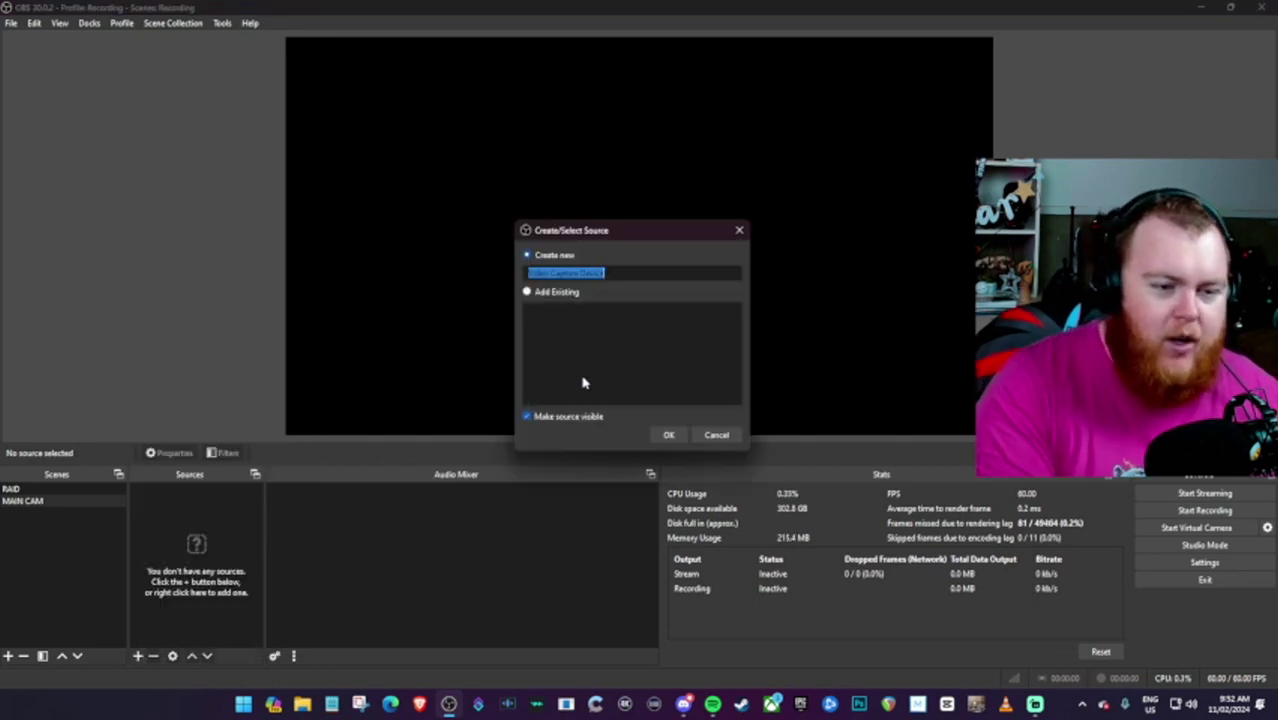
type("MAIN")
key("Return")
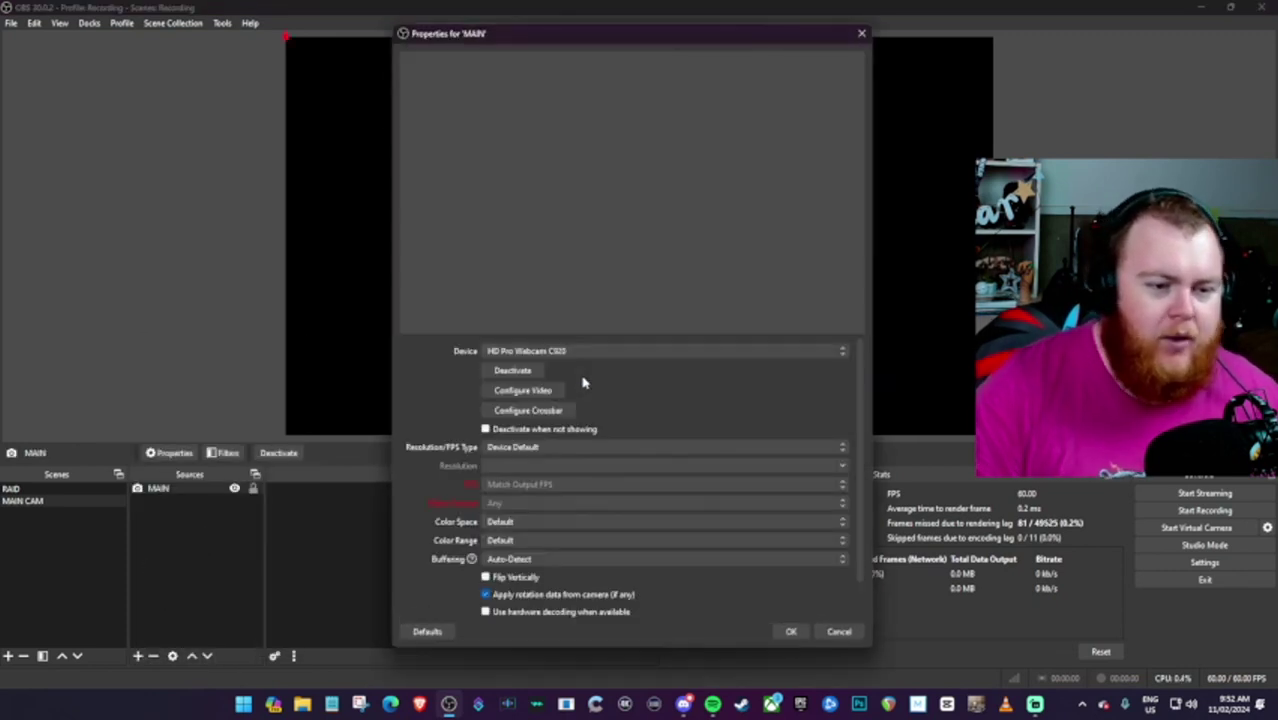
left_click(560, 351)
left_click(540, 376)
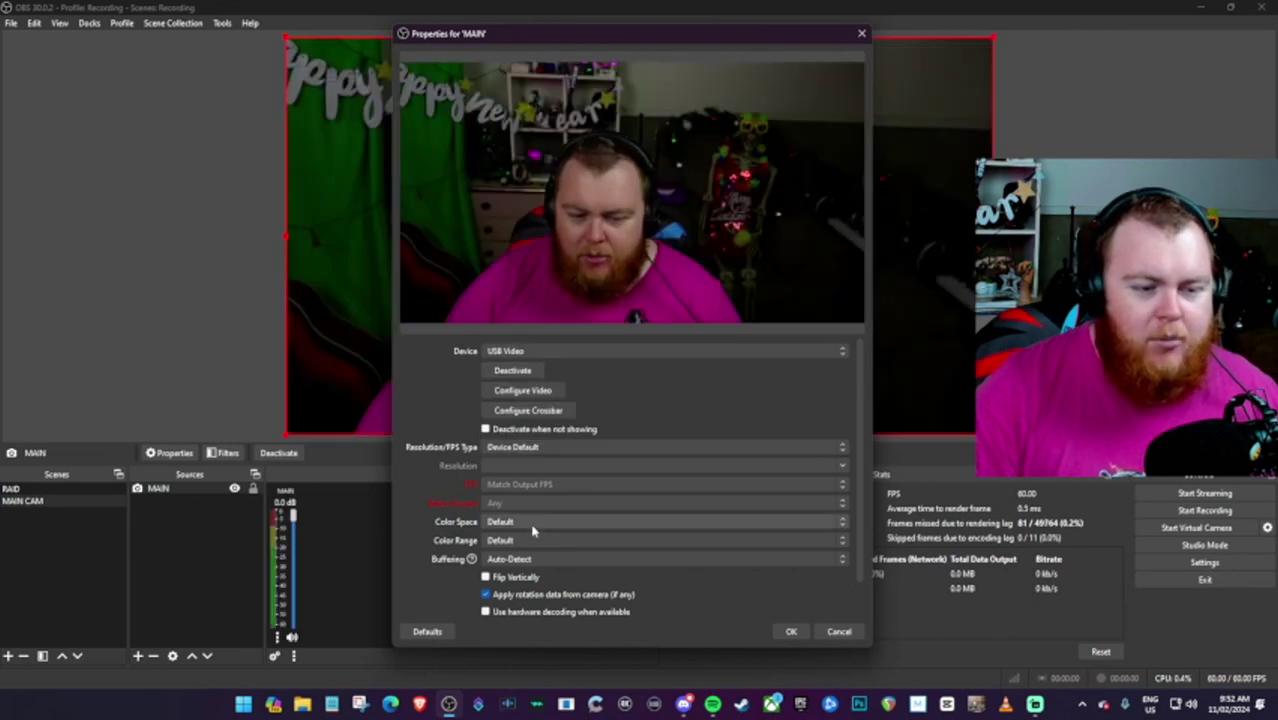
left_click(795, 633)
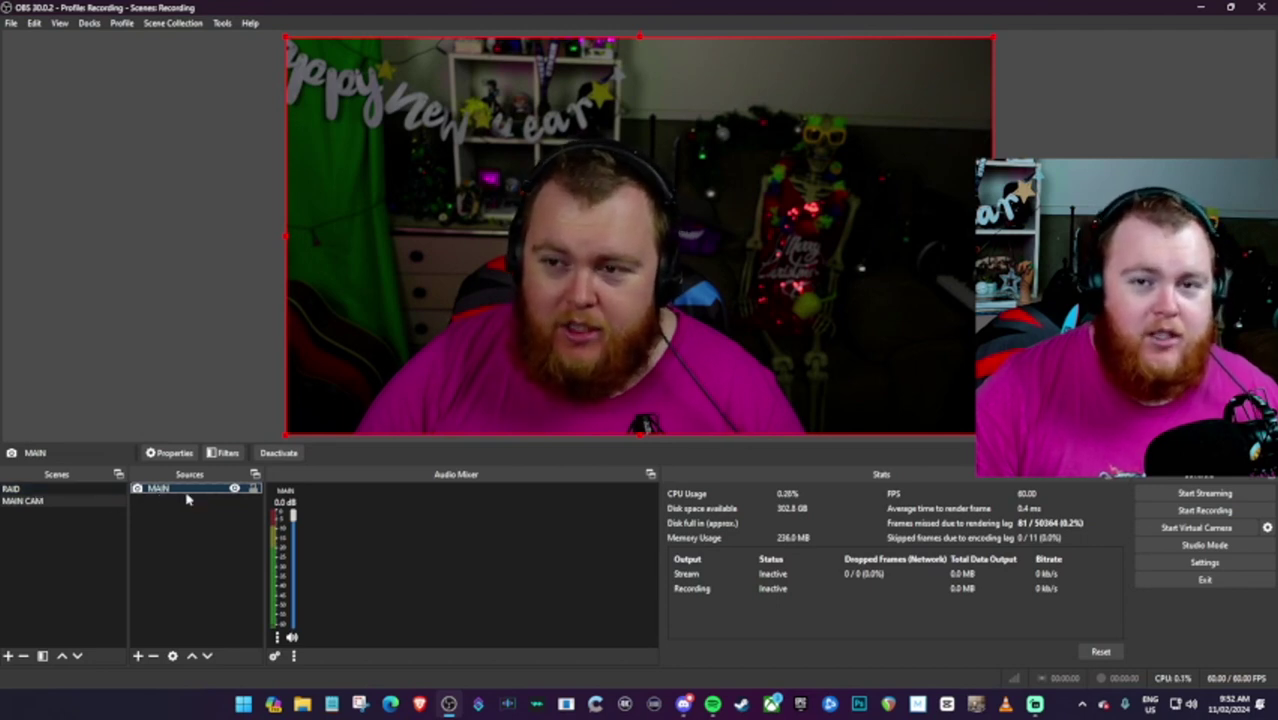
In the RAID scene, add a source clone named RAID CAM R copying MAIN
left_click(52, 501)
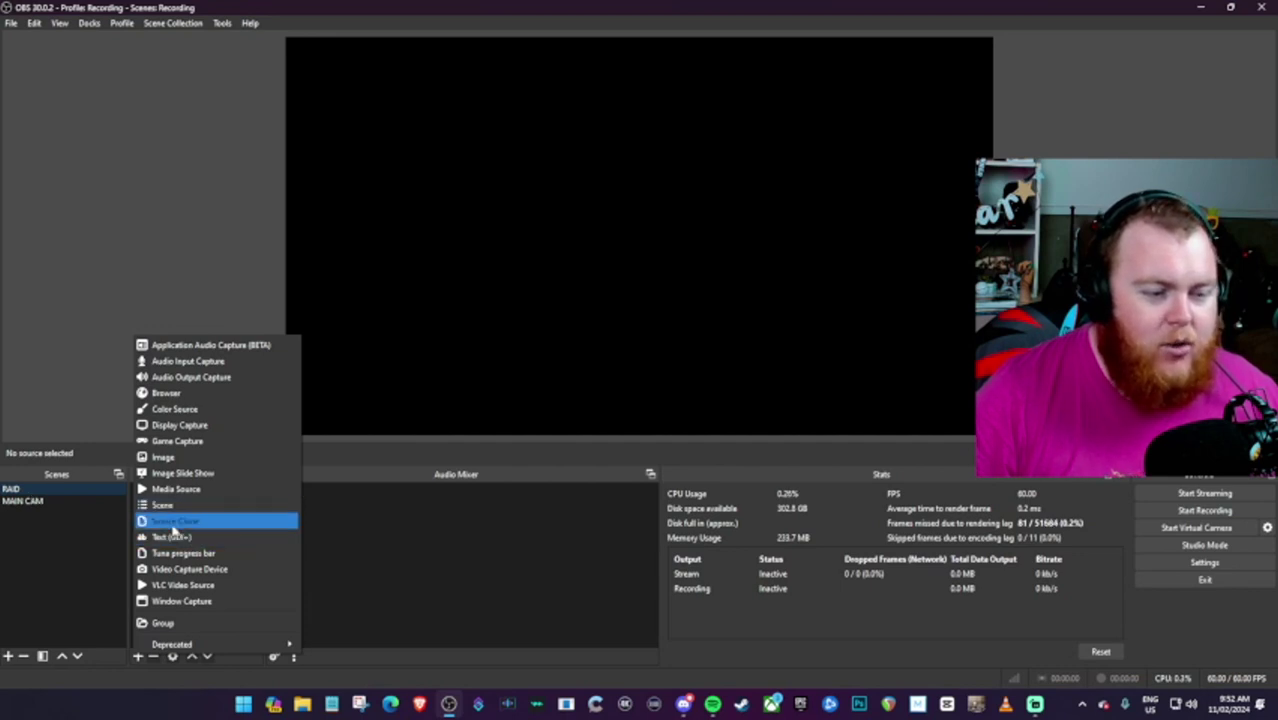
left_click(176, 521)
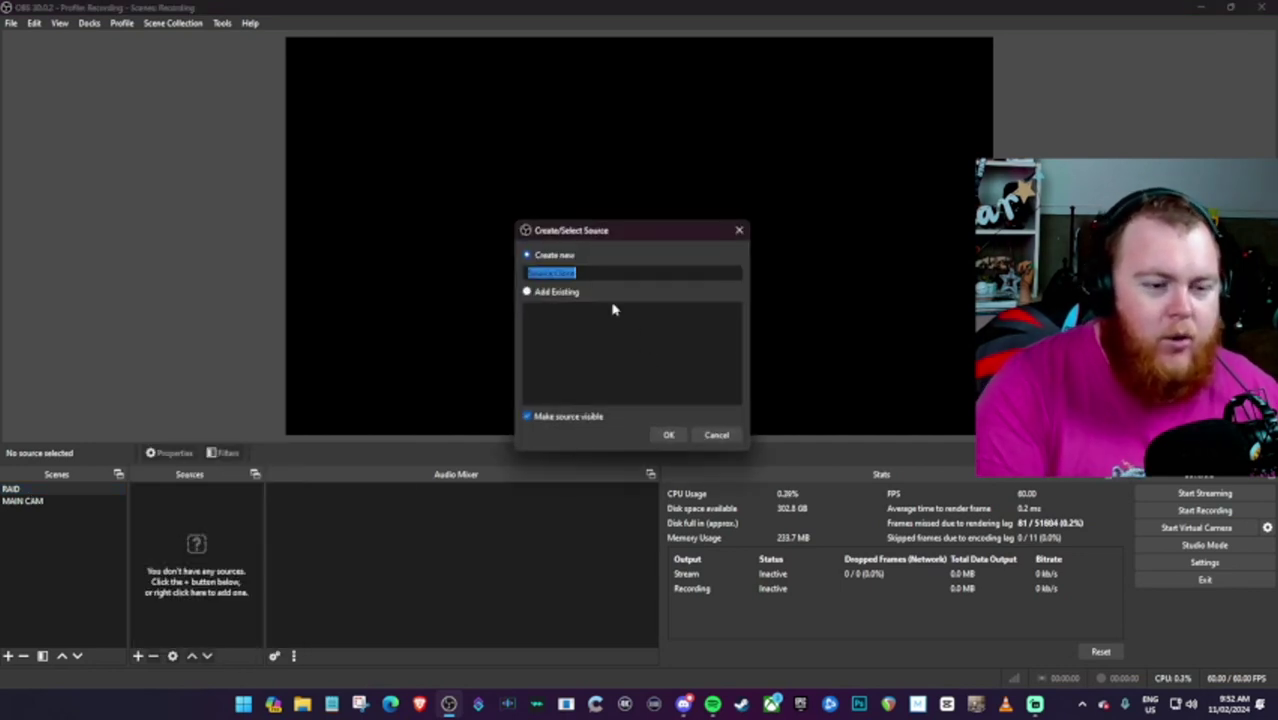
type("RAID CAM")
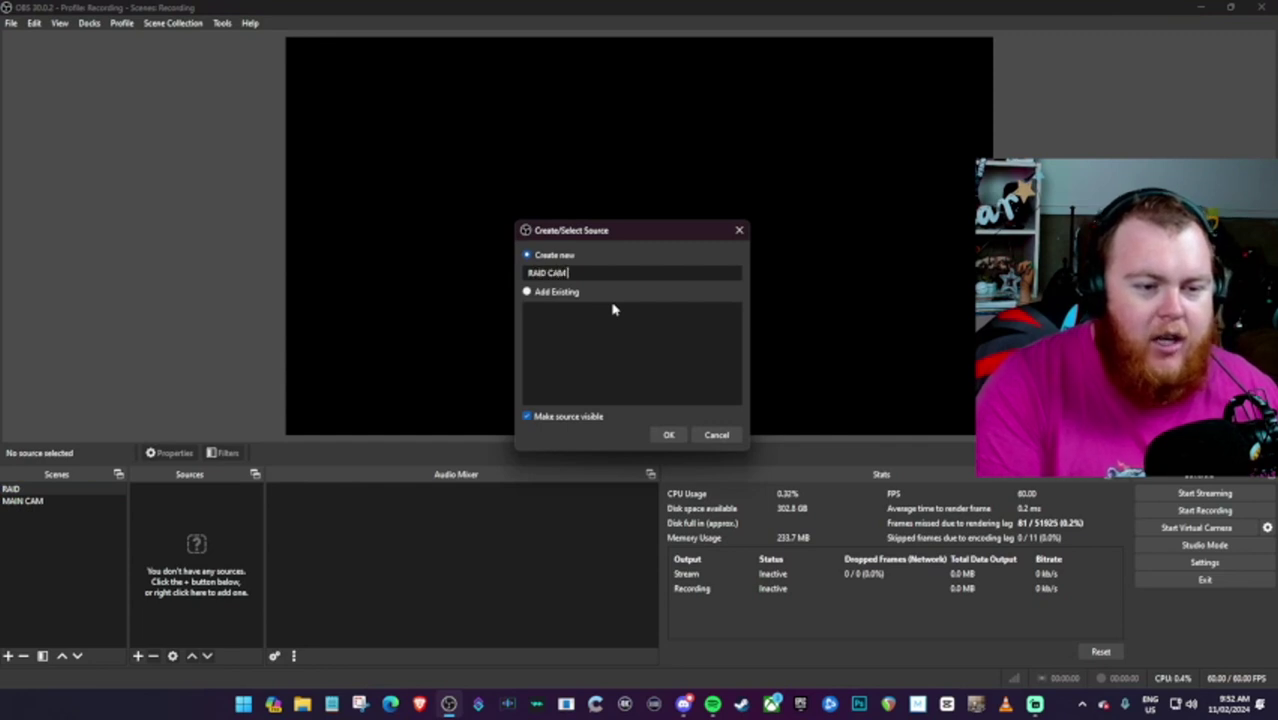
type(" II")
left_click(668, 434)
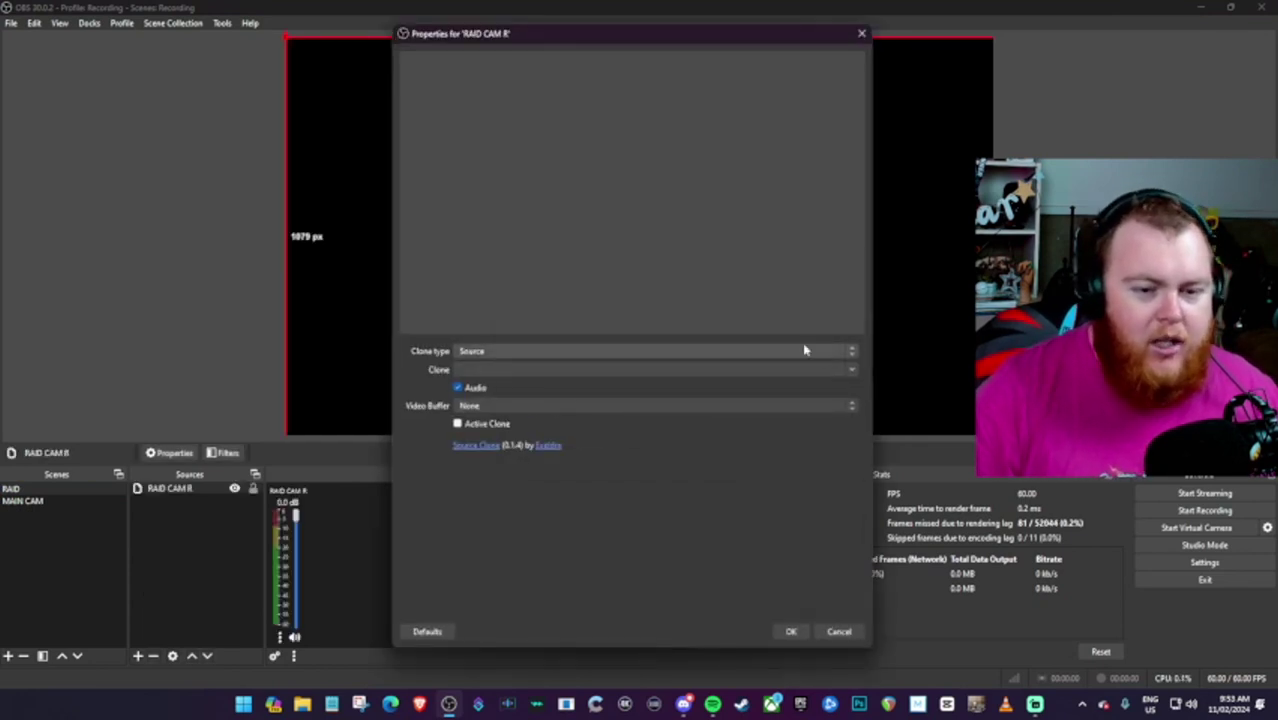
left_click(847, 369)
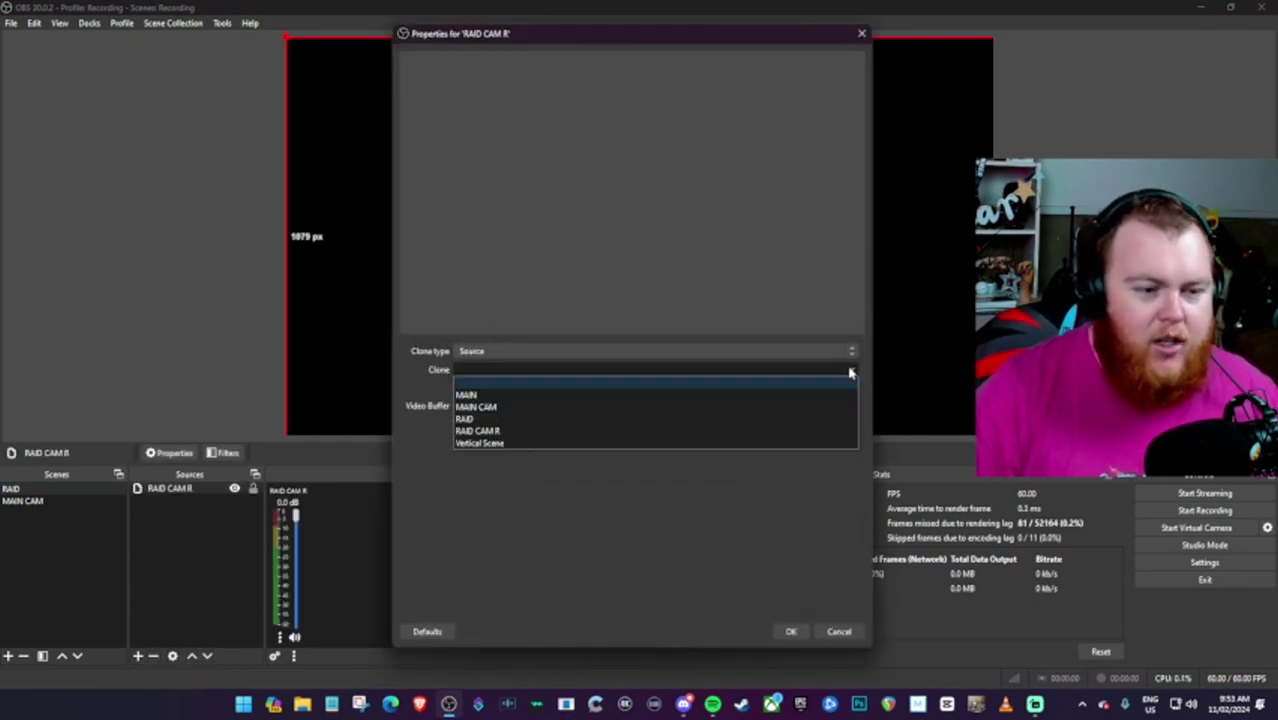
left_click(466, 395)
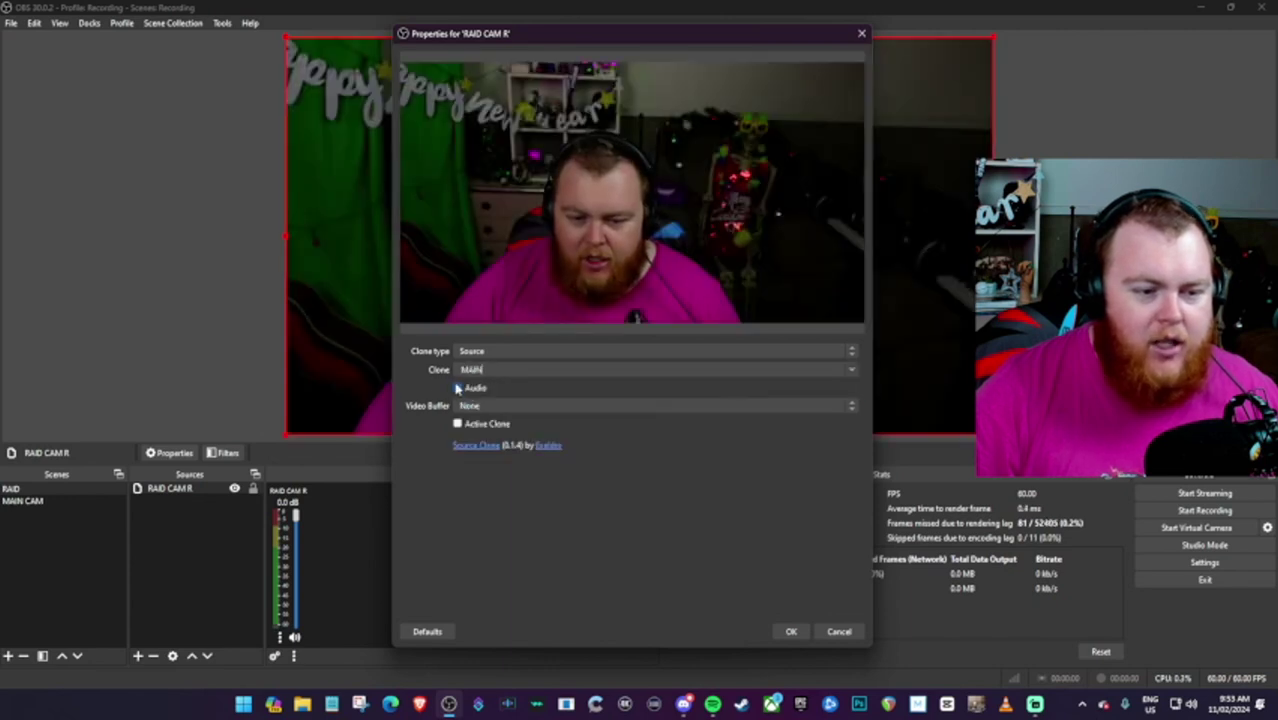
left_click(790, 631)
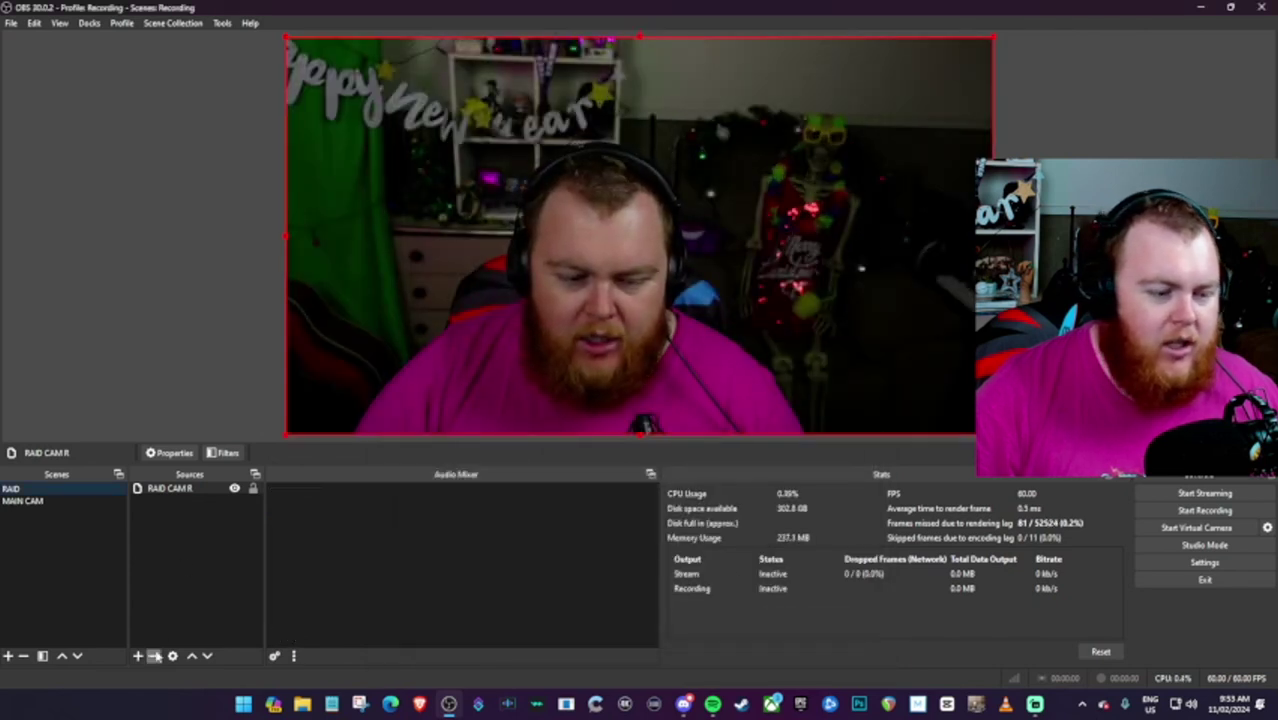
Add a second source clone, RAID CAM G, of the MAIN camera
left_click(137, 656)
left_click(190, 523)
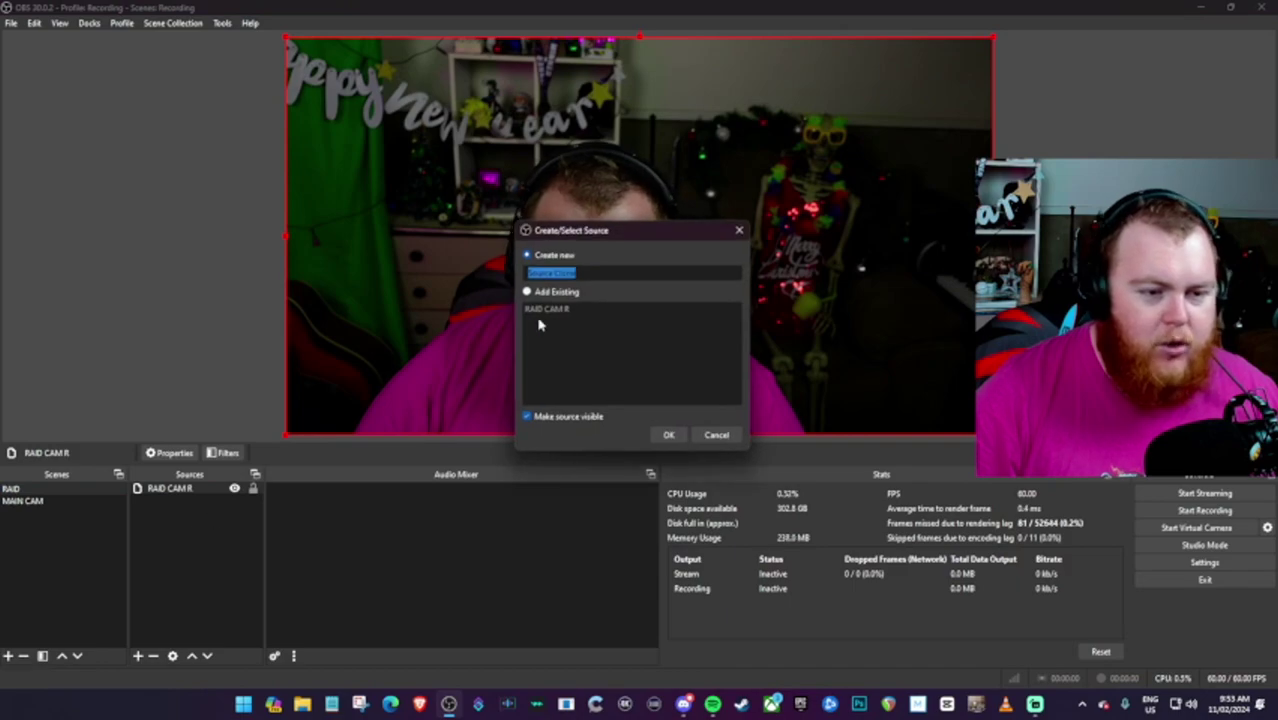
type("RAID CAM G")
left_click(668, 434)
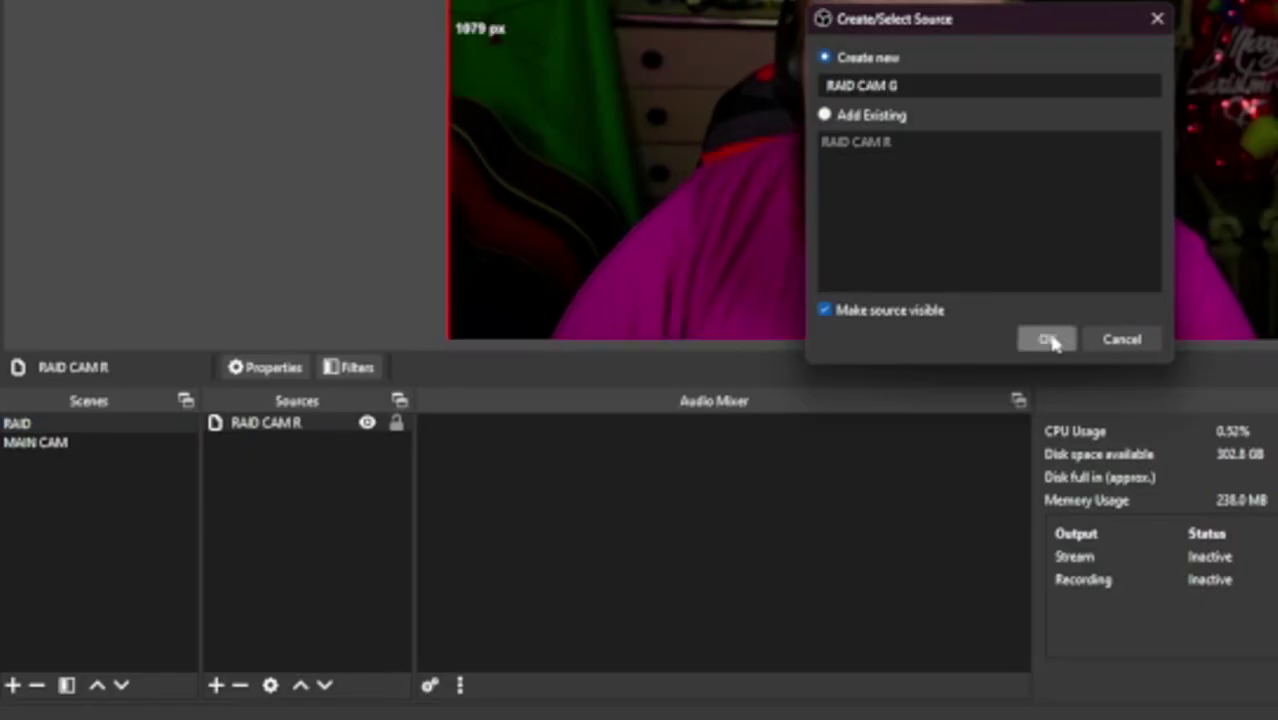
left_click(990, 237)
left_click(1142, 506)
Add a third source clone, RAID CAM B, copying the MAIN camera
left_click(1238, 647)
left_click(215, 685)
left_click(267, 471)
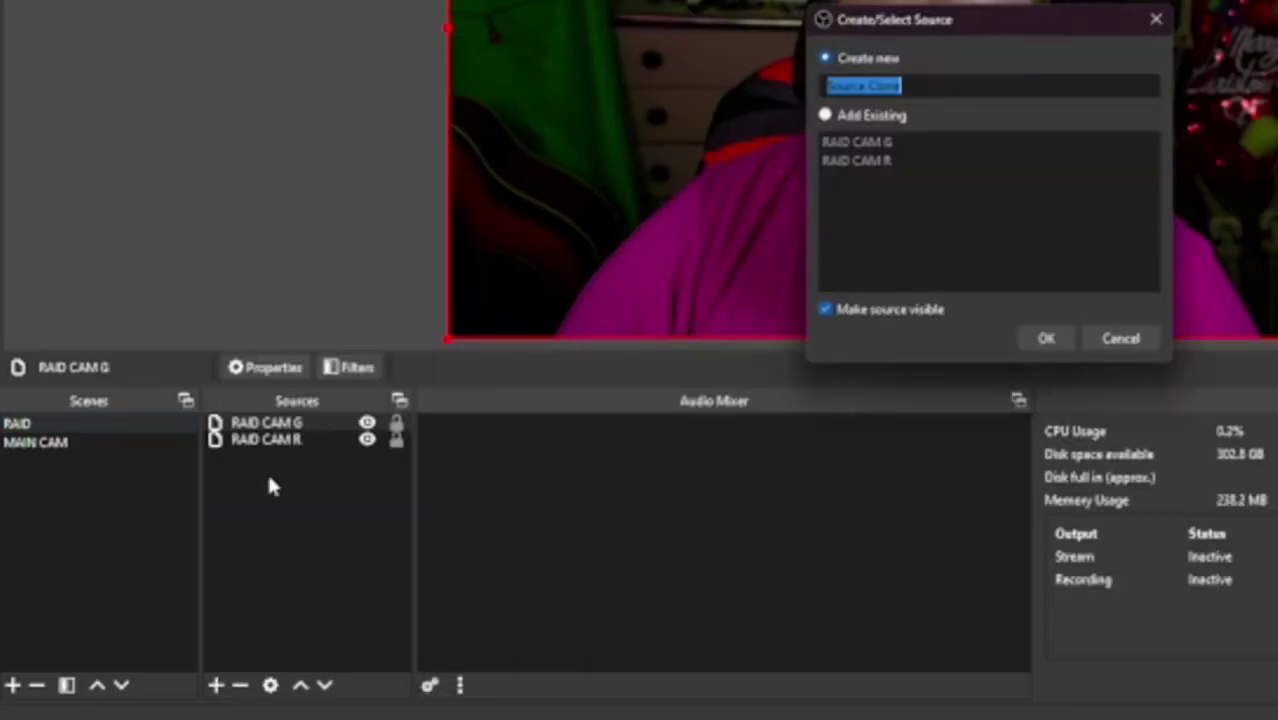
type("RAID CAM B")
key("Return")
left_click(1000, 237)
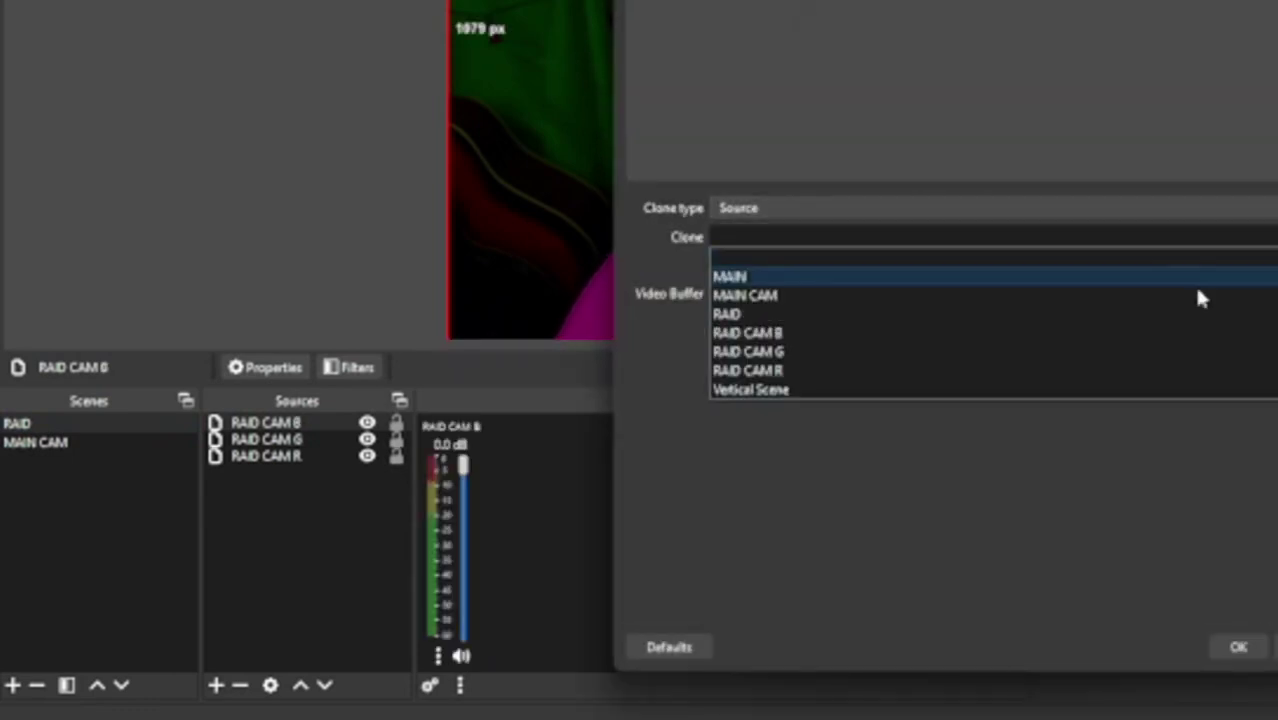
left_click(975, 276)
left_click(1238, 647)
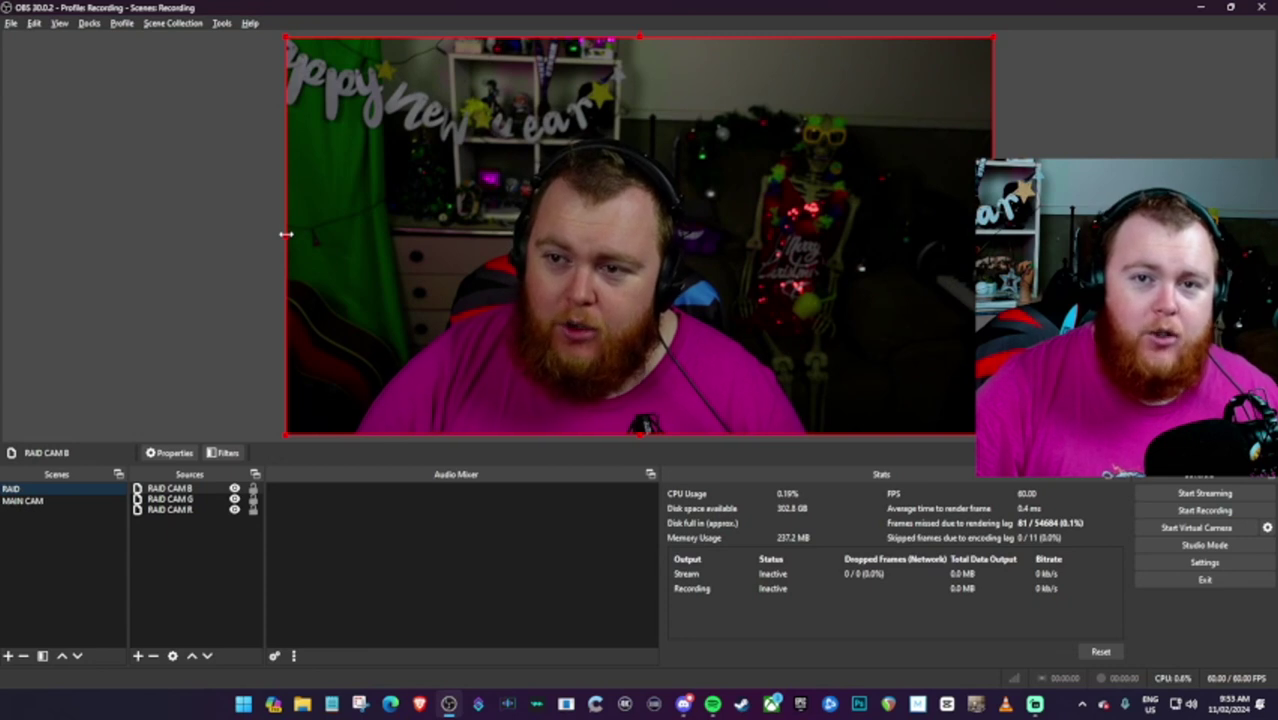
Crop RAID CAM B into a vertical strip and move it to the canvas's right
left_click_drag(286, 234, 449, 234)
left_click_drag(992, 270, 716, 270)
left_click_drag(588, 318, 882, 318)
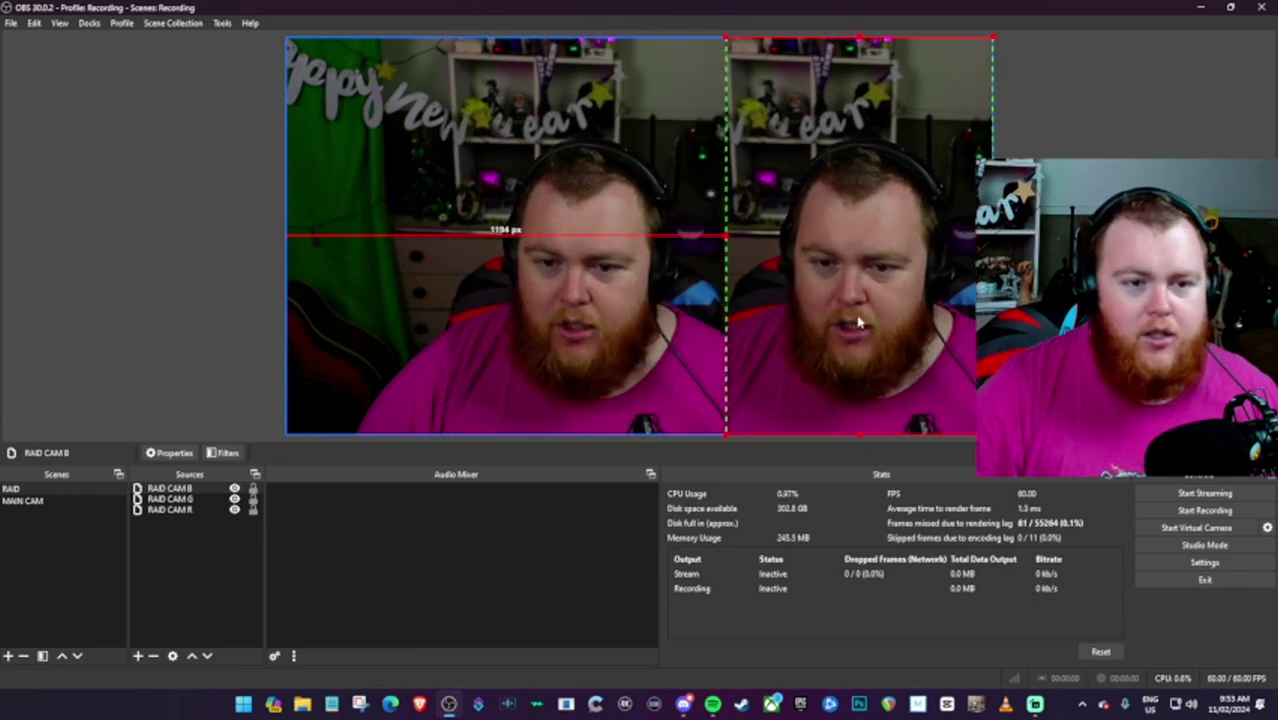
Crop RAID CAM G into a middle strip and lock it
left_click(422, 355)
left_click(393, 300)
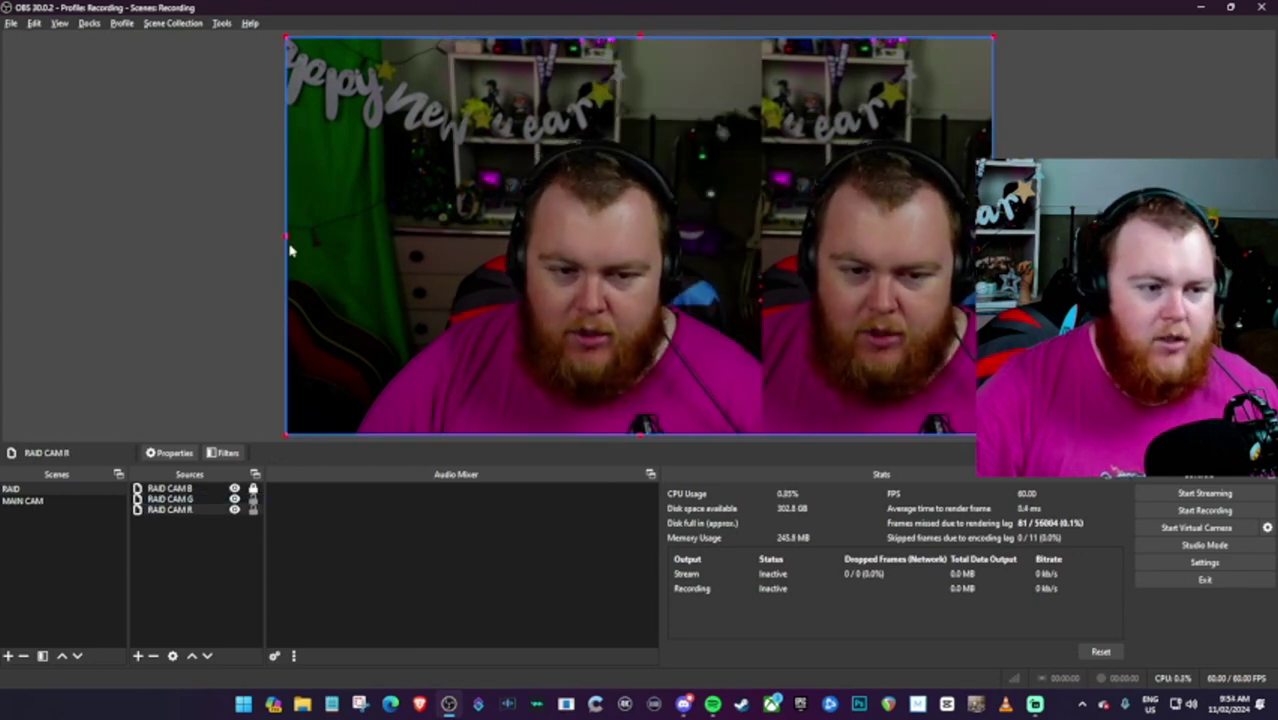
left_click_drag(285, 234, 525, 234)
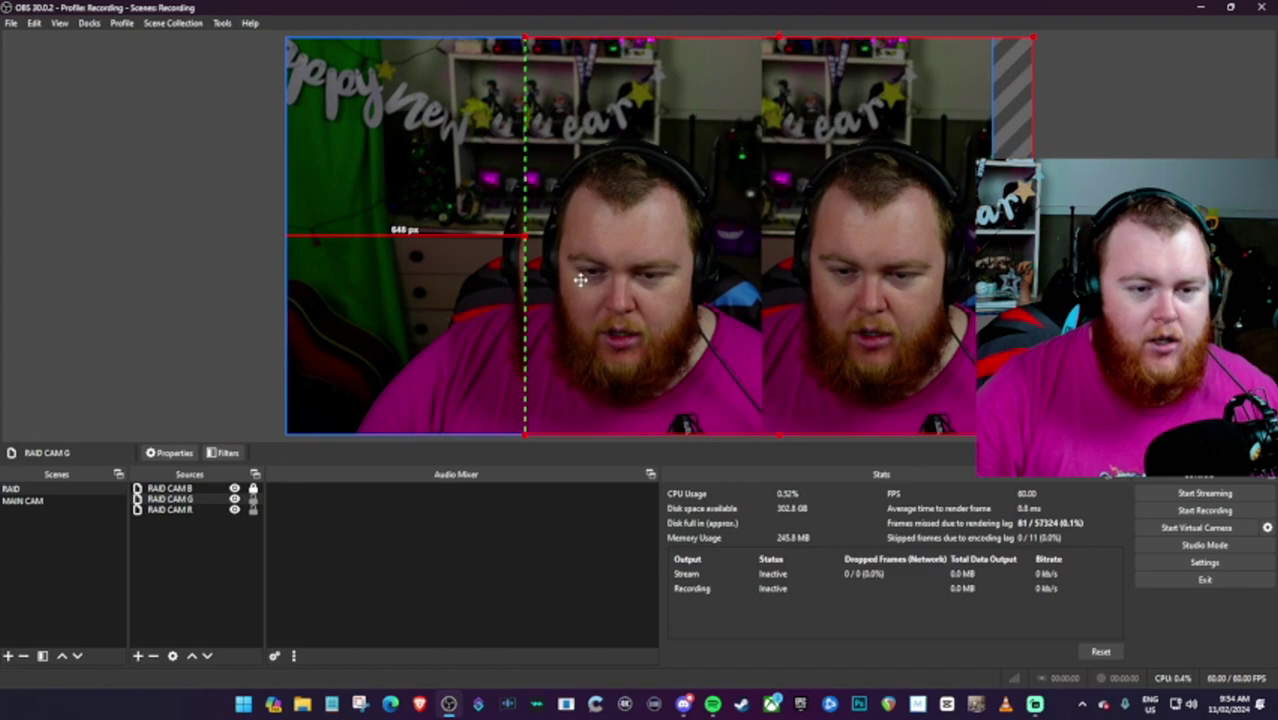
left_click_drag(1030, 240, 793, 240)
mouse_move(650, 280)
left_mouse_down()
mouse_move(665, 262)
mouse_move(650, 265)
left_mouse_up()
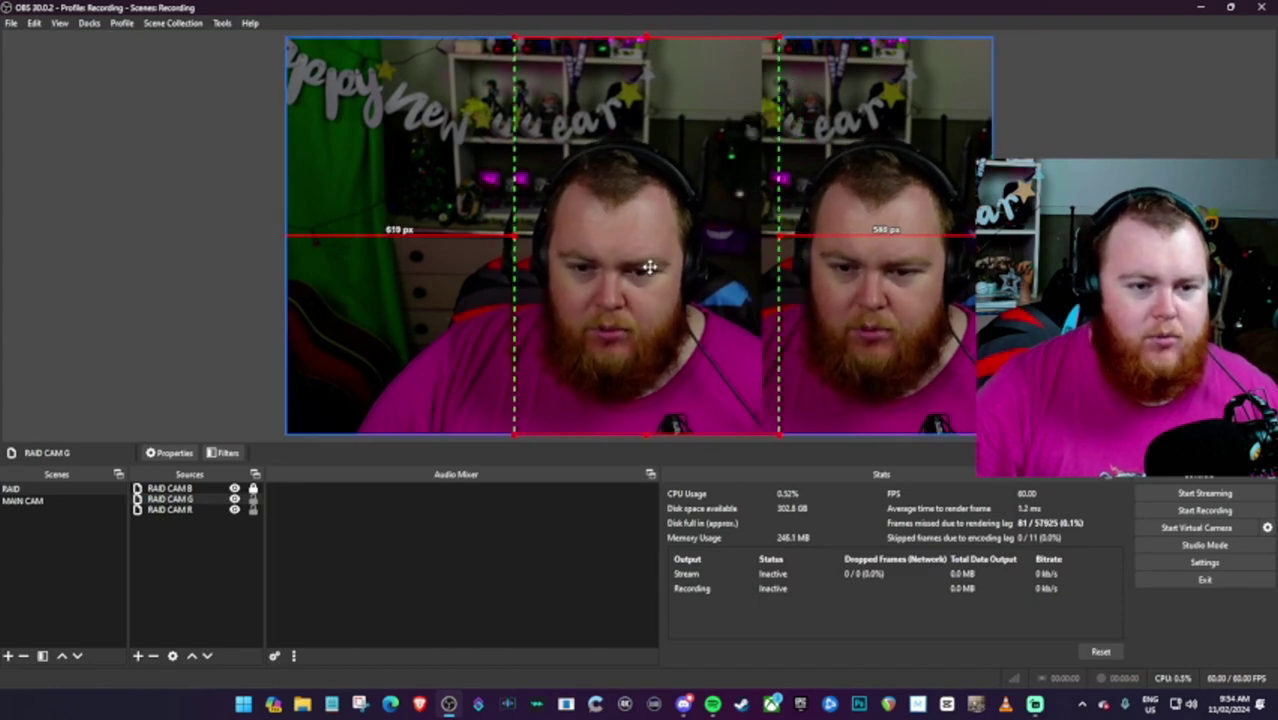
left_click(252, 499)
Crop and lock RAID CAM R, nudge RAID CAM G right, and move it to the bottom of Sources
left_click_drag(281, 234, 247, 236)
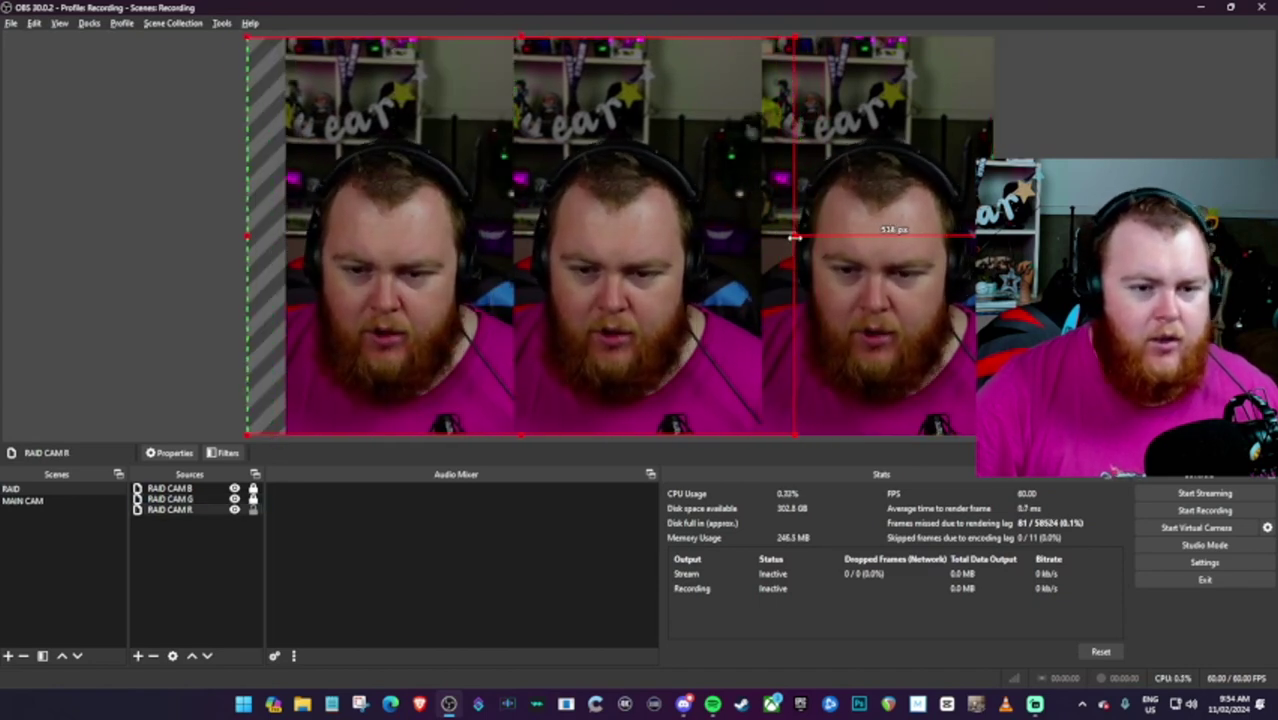
left_click_drag(993, 240, 537, 245)
left_click(252, 509)
left_click(212, 499)
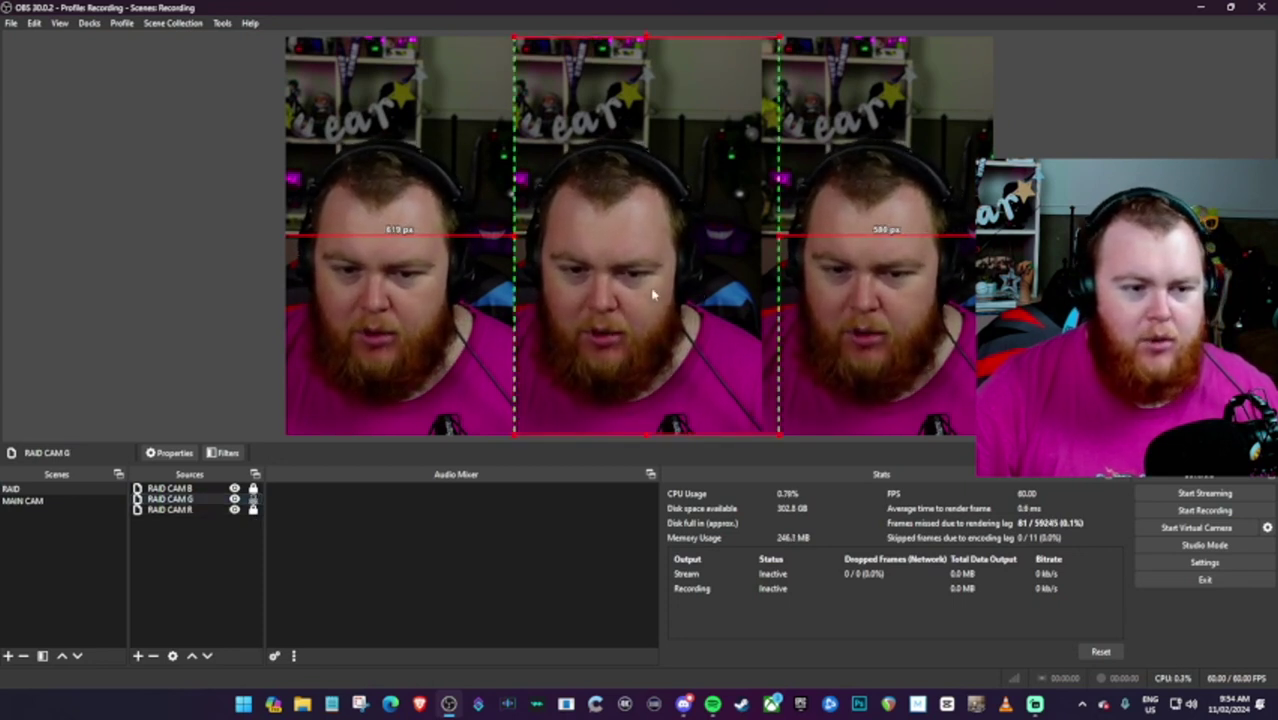
key("Right")
key("Right")
key("Right")
key("Right")
key("Right")
key("Right")
key("Right")
key("Right")
key("Right")
key("Right")
key("Right")
key("Right")
key("Right")
key("Right")
key("Right")
key("Right")
key("Right")
key("Right")
key("Right")
key("Right")
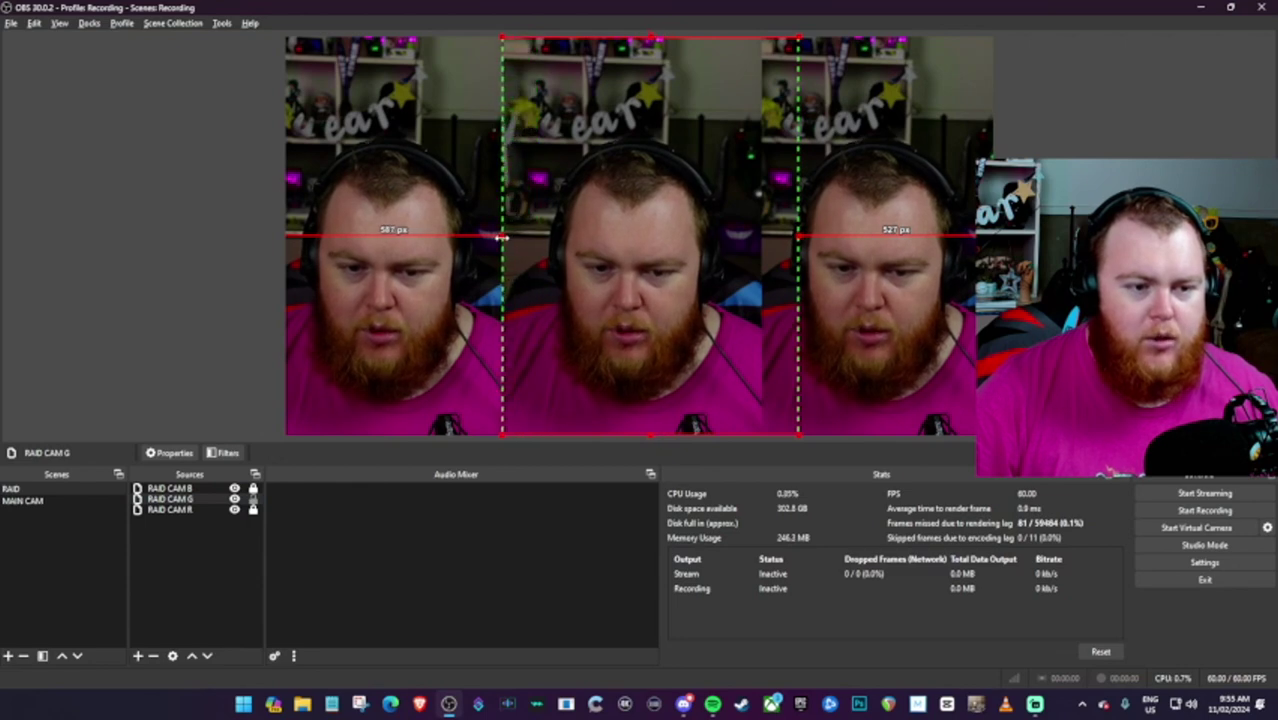
mouse_move(160, 505)
left_mouse_down()
mouse_move(177, 605)
mouse_move(174, 521)
left_mouse_up()
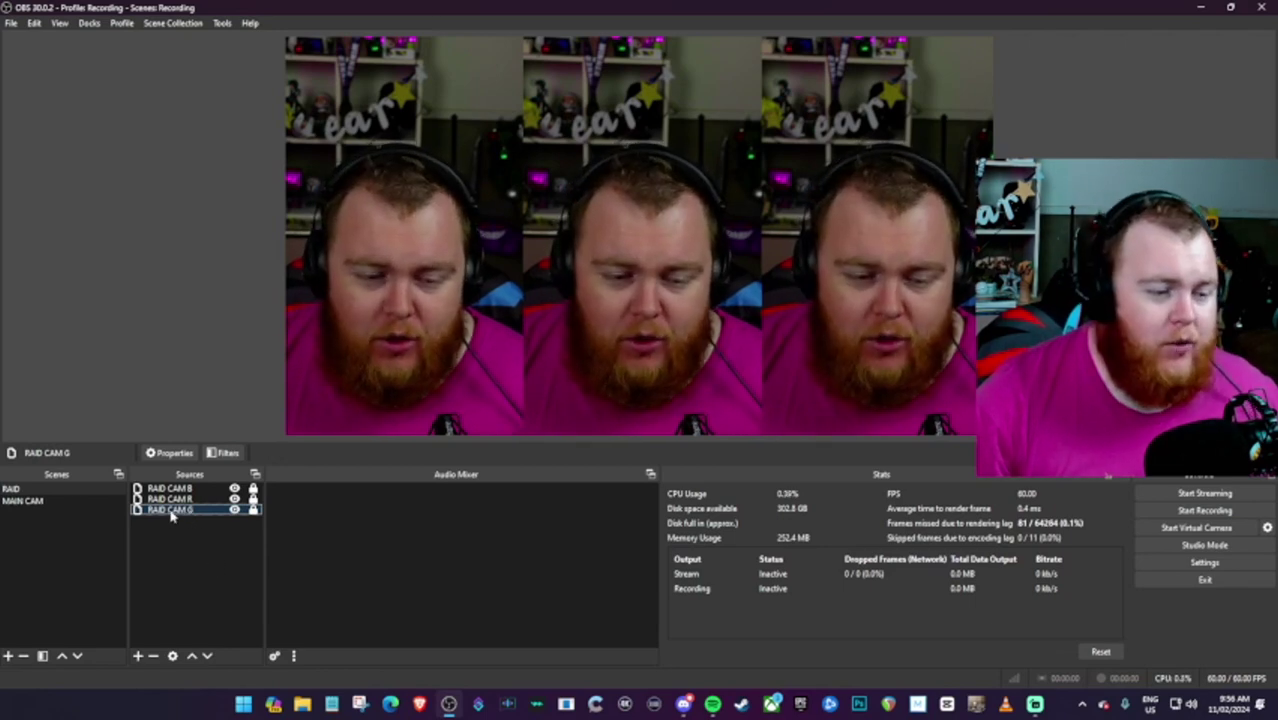
Add a Color Correction filter to RAID CAM G with green multiply and add colours
right_click(172, 514)
left_click(220, 495)
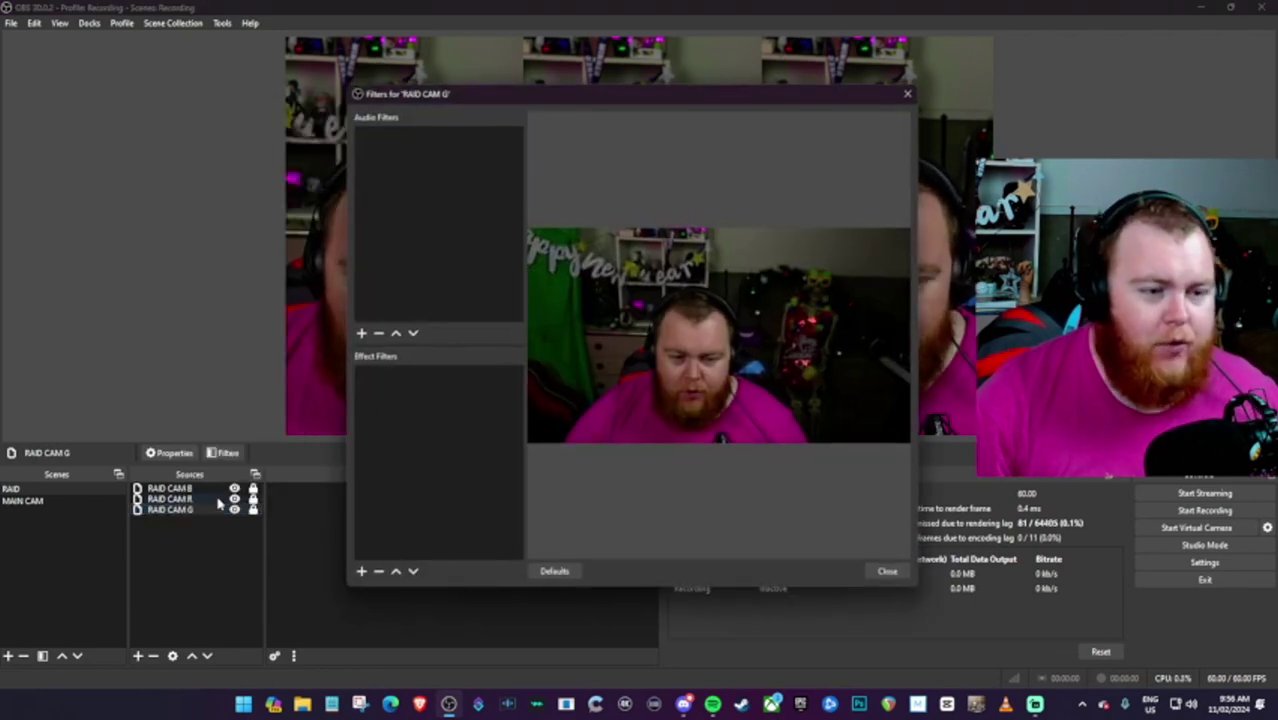
left_click(361, 573)
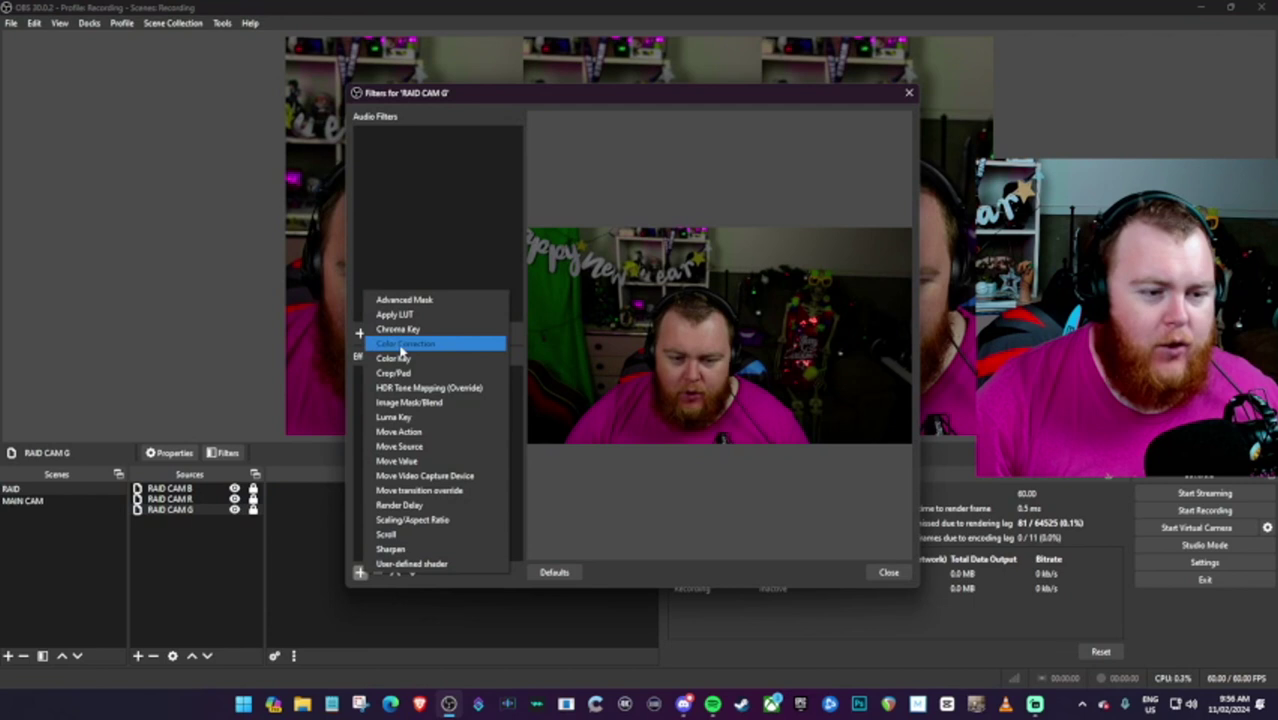
left_click(402, 344)
left_click(598, 358)
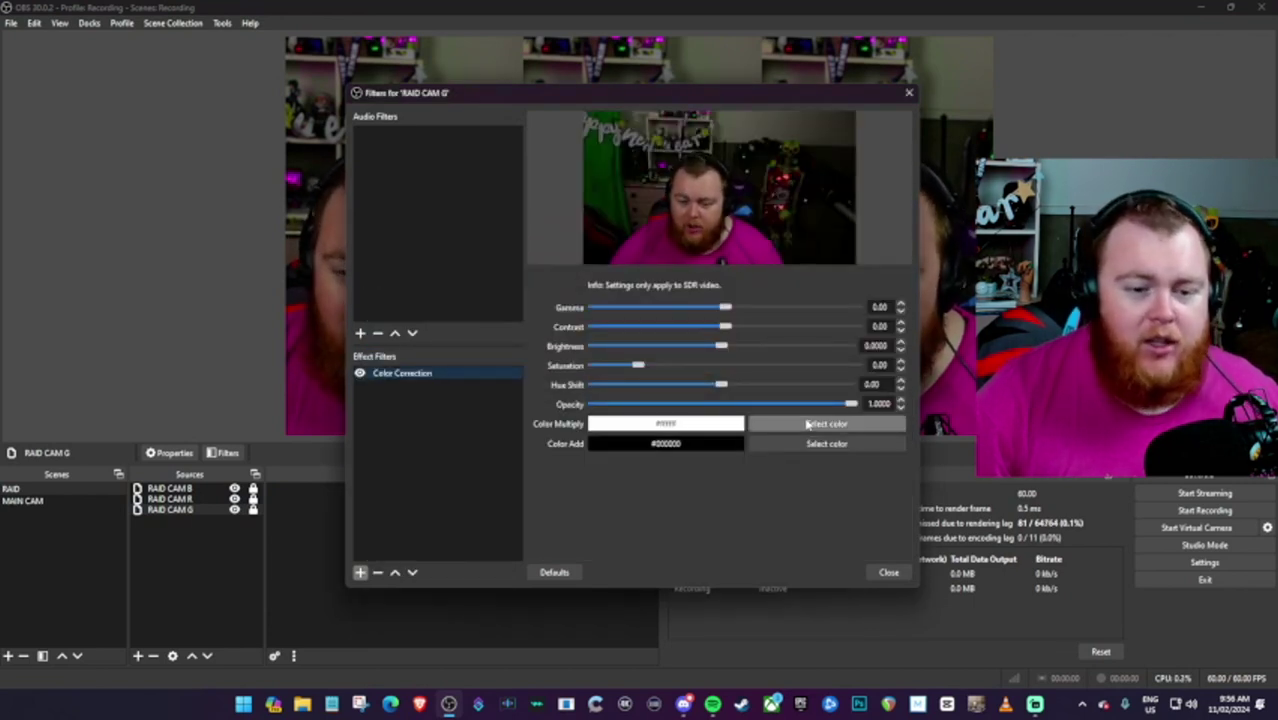
left_click(810, 423)
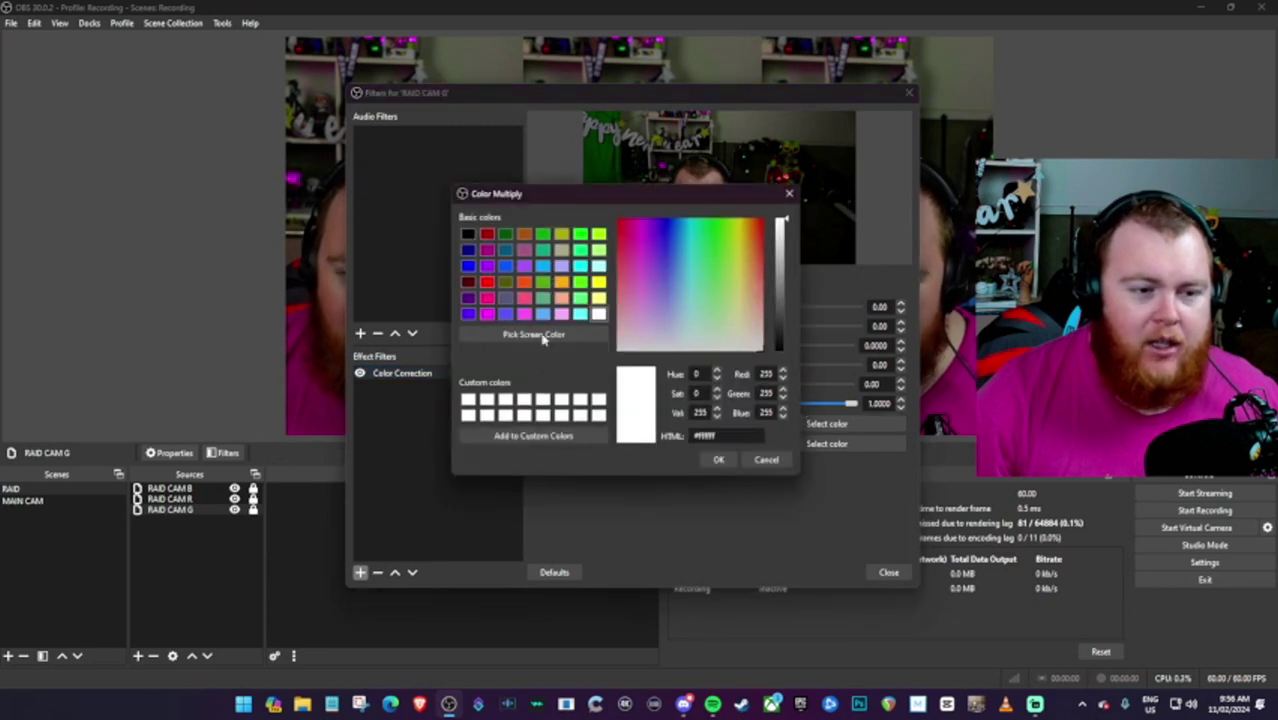
left_click(719, 460)
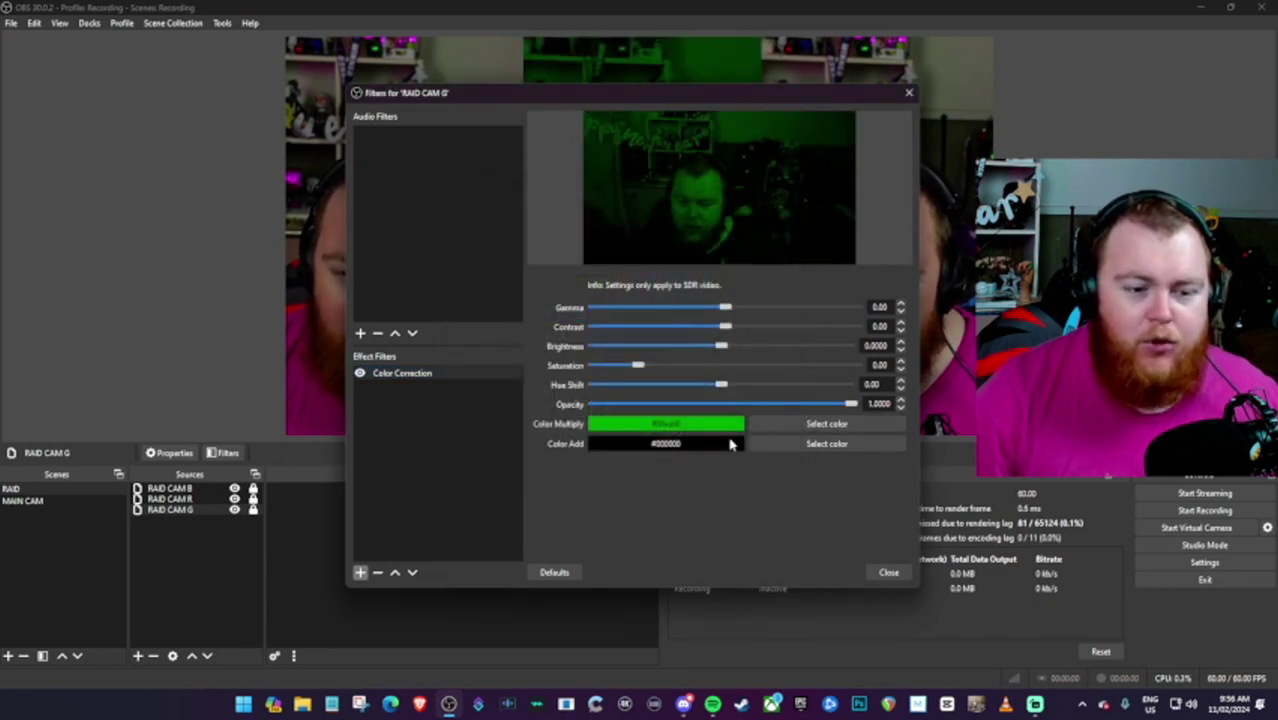
left_click(810, 443)
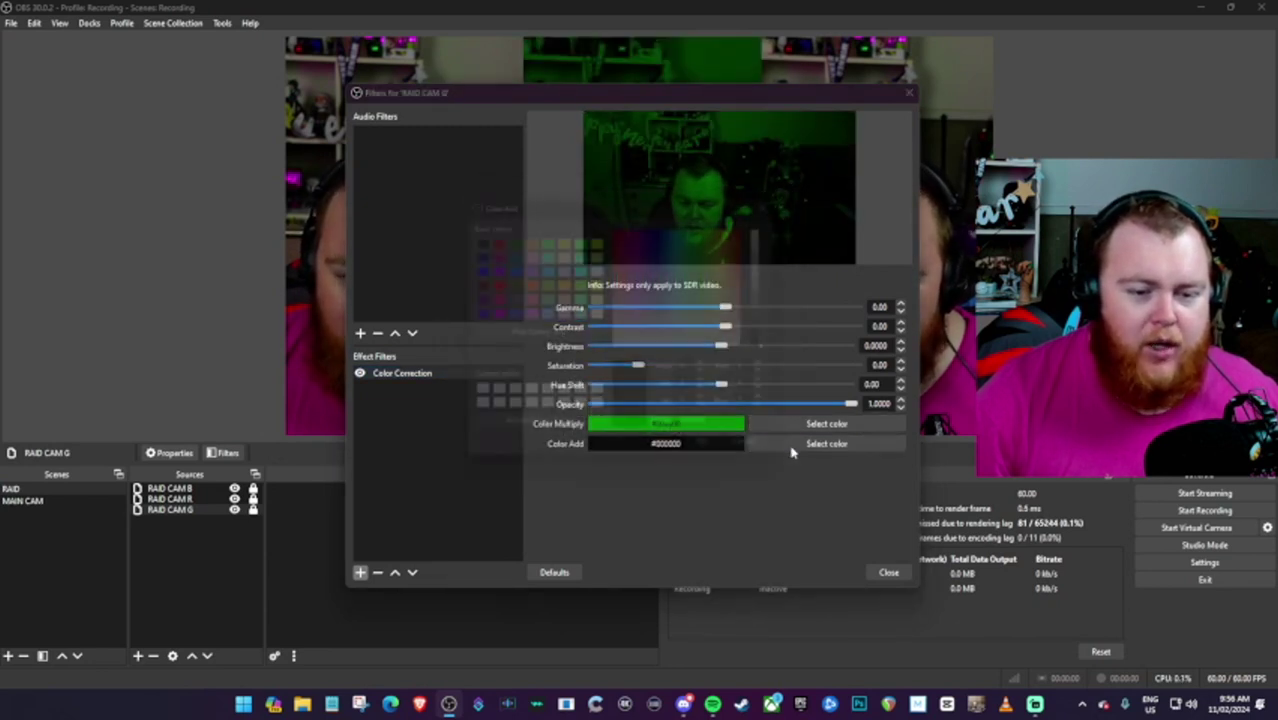
left_click(543, 235)
left_click(717, 461)
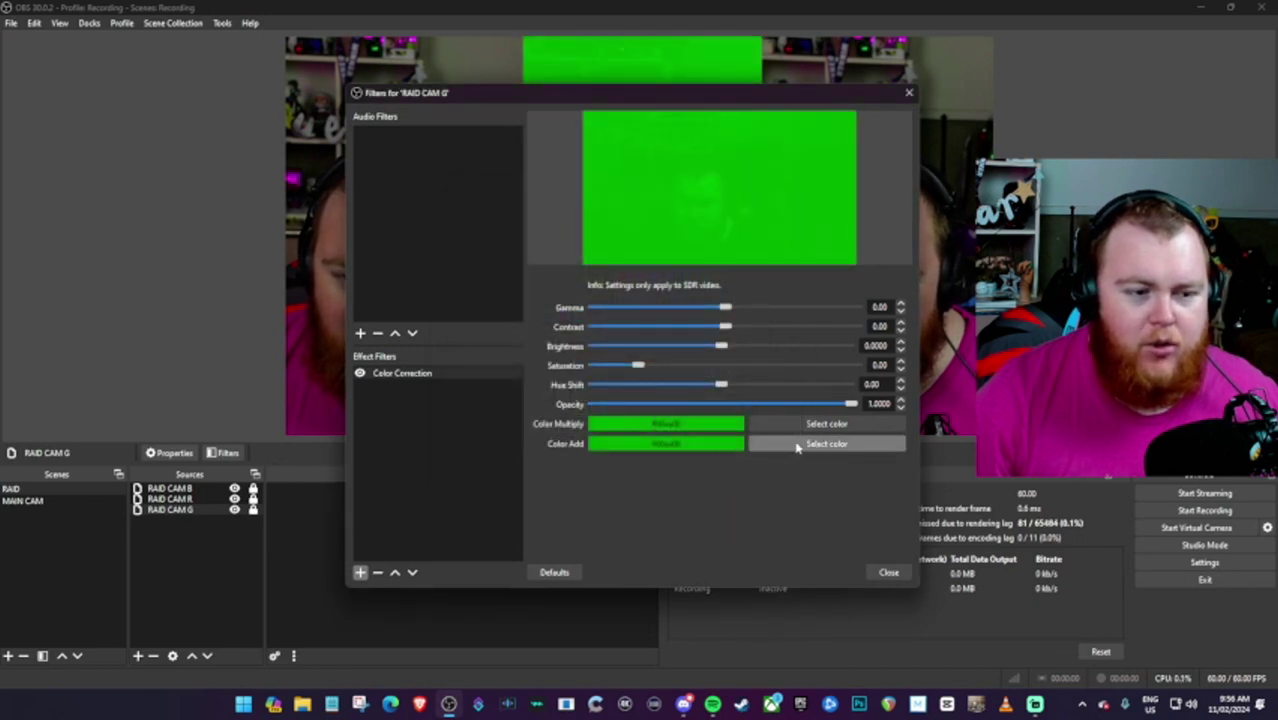
Add a Color Correction filter that tints RAID CAM R red
left_click(170, 498)
left_click(360, 572)
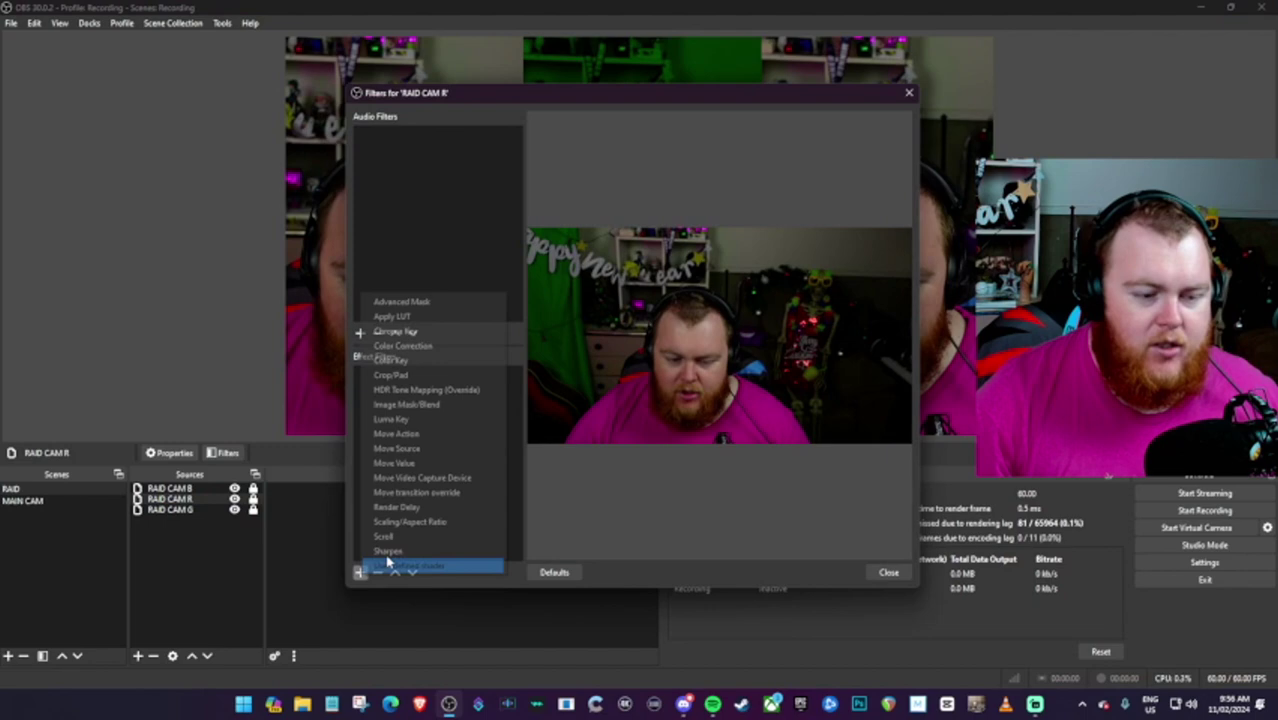
left_click(430, 345)
left_click(826, 443)
left_click(470, 250)
left_click(722, 457)
left_click(826, 443)
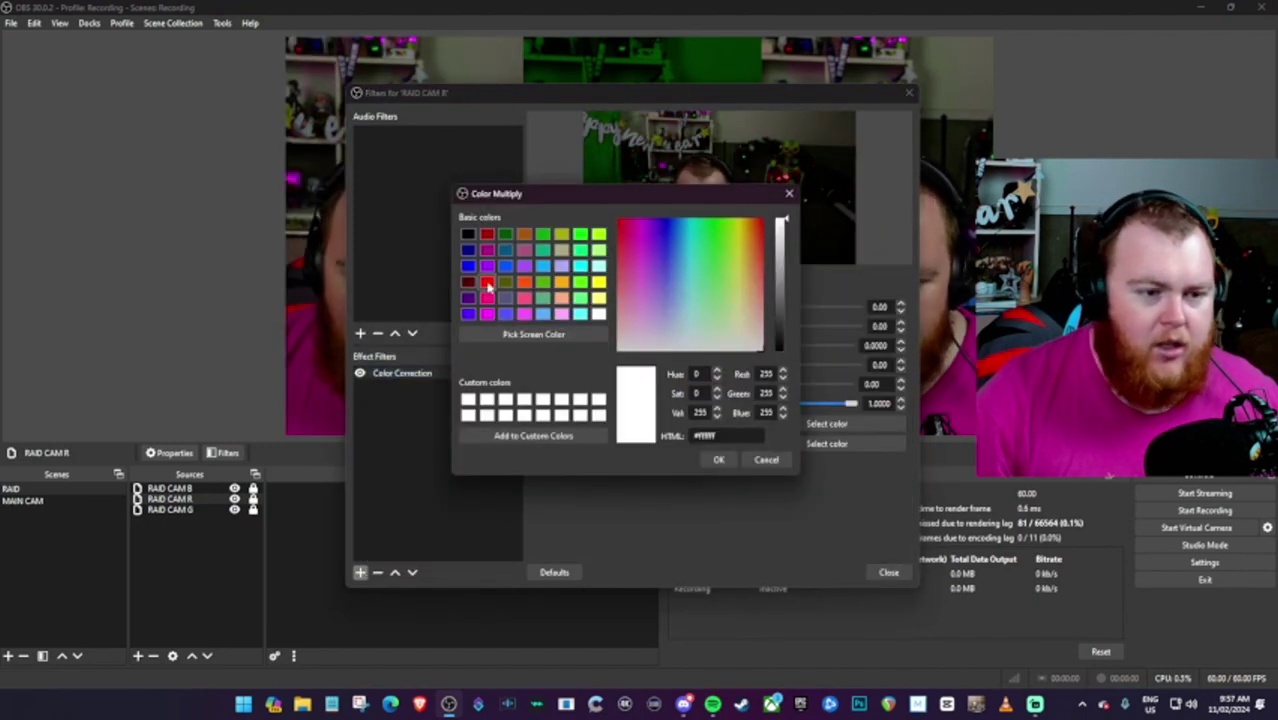
left_click(722, 457)
Add a Color Correction filter that tints RAID CAM B blue
left_click(889, 572)
left_click(170, 488)
left_click(222, 452)
left_click(360, 572)
left_click(430, 345)
left_click(695, 348)
left_click(826, 423)
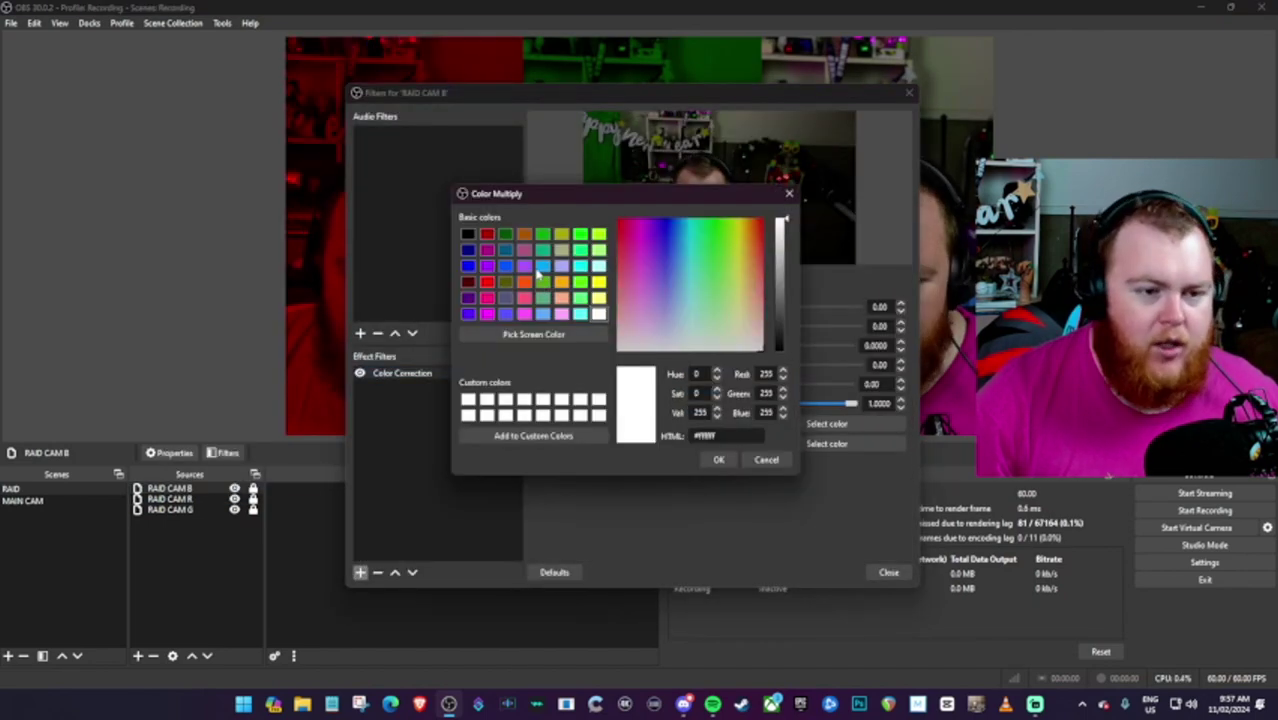
left_click(540, 280)
left_click(722, 457)
left_click(889, 572)
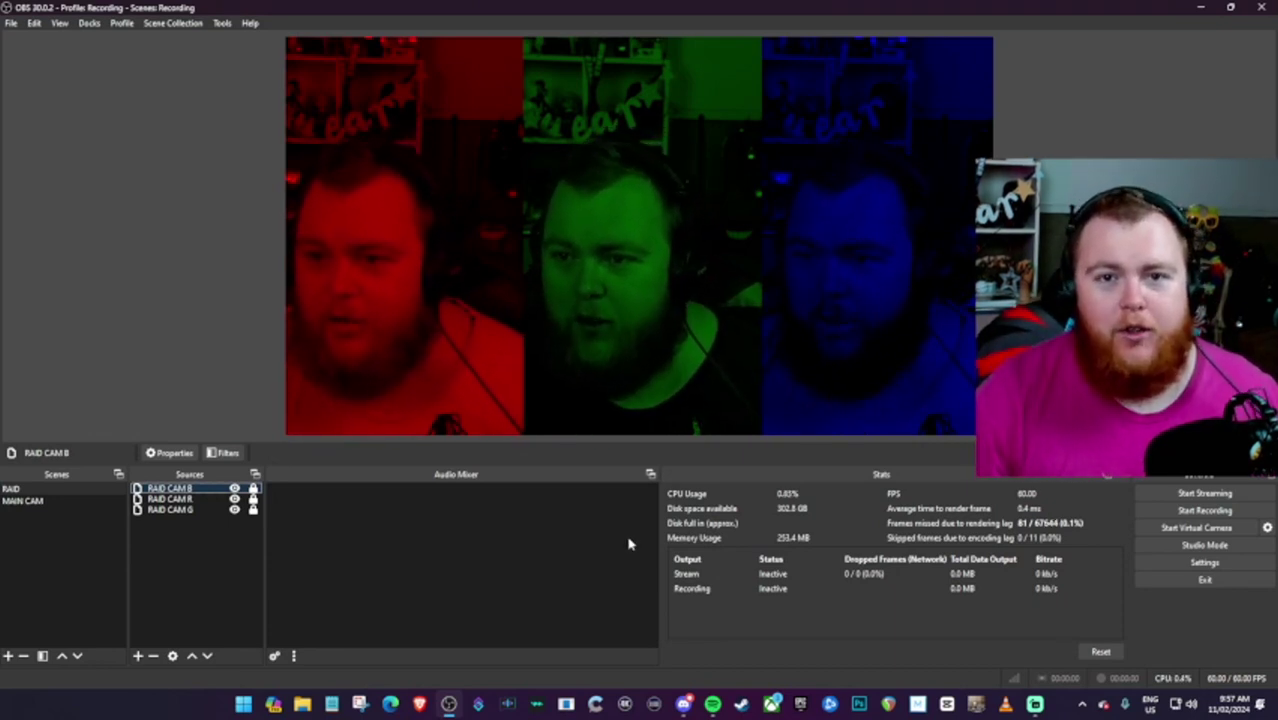
Add a Scroll filter to RAID CAM B with vertical speed 250
right_click(198, 489)
left_click(219, 467)
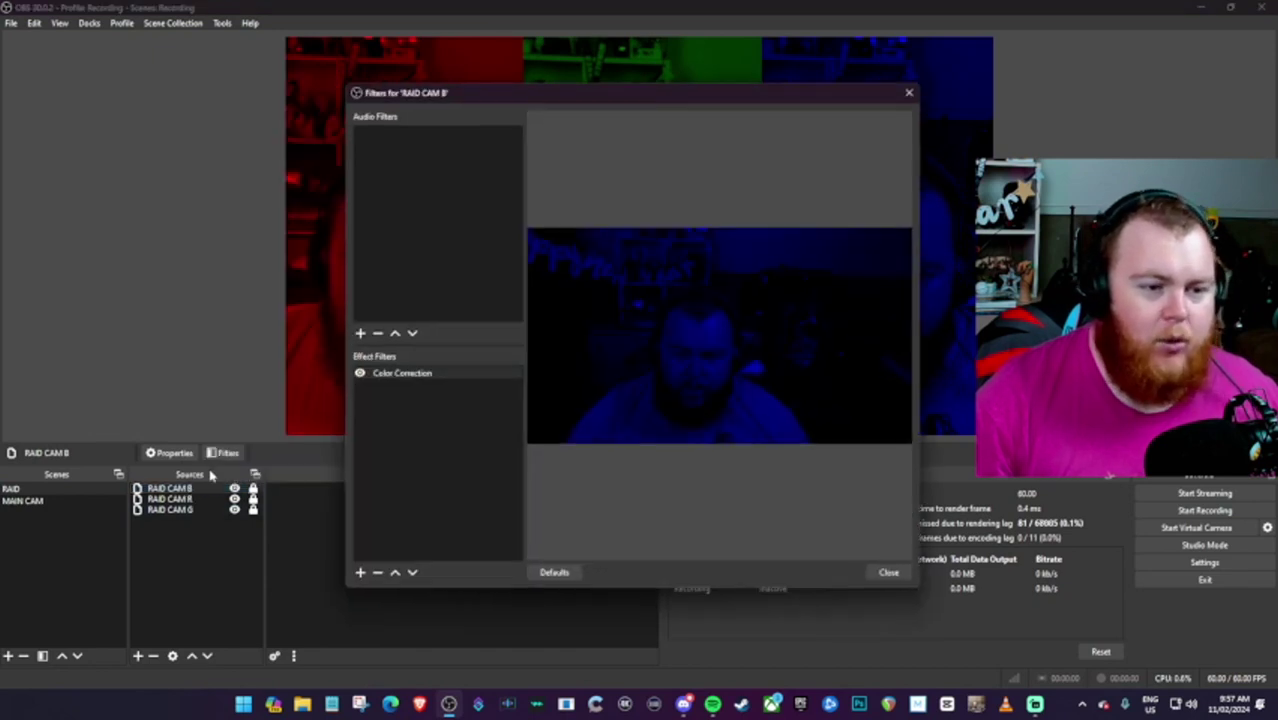
left_click(360, 572)
left_click(432, 502)
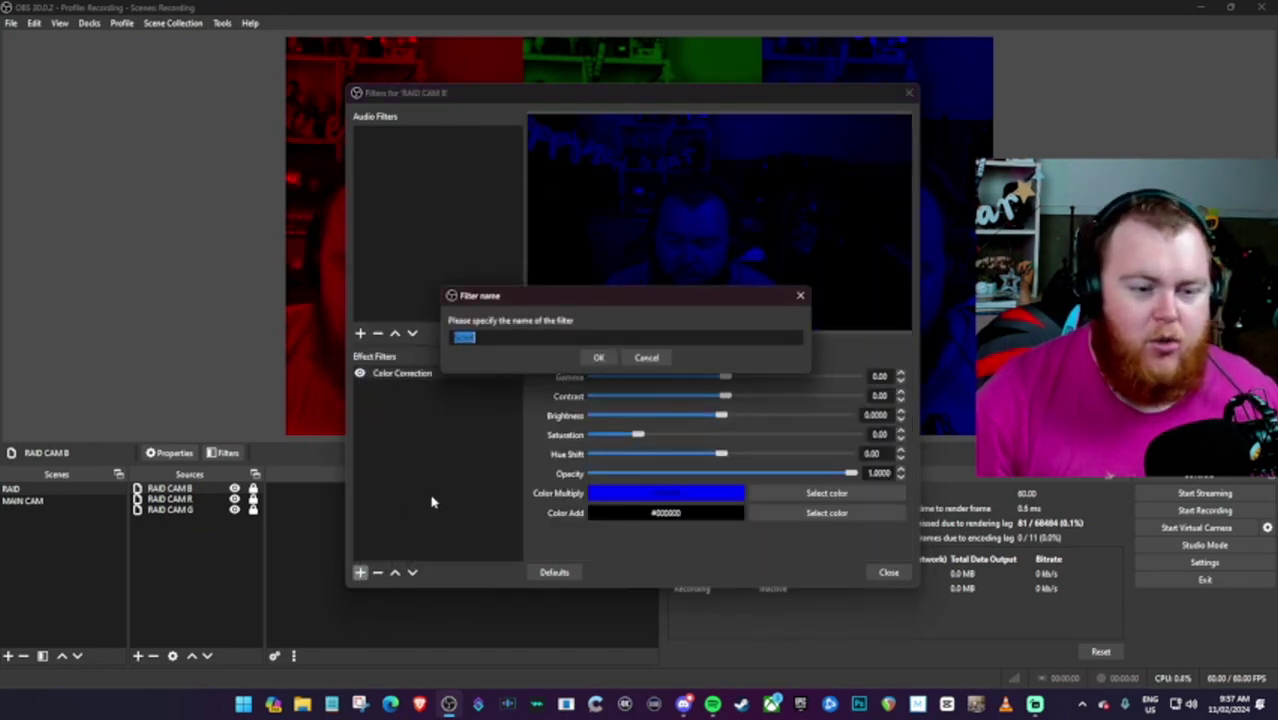
left_click(599, 358)
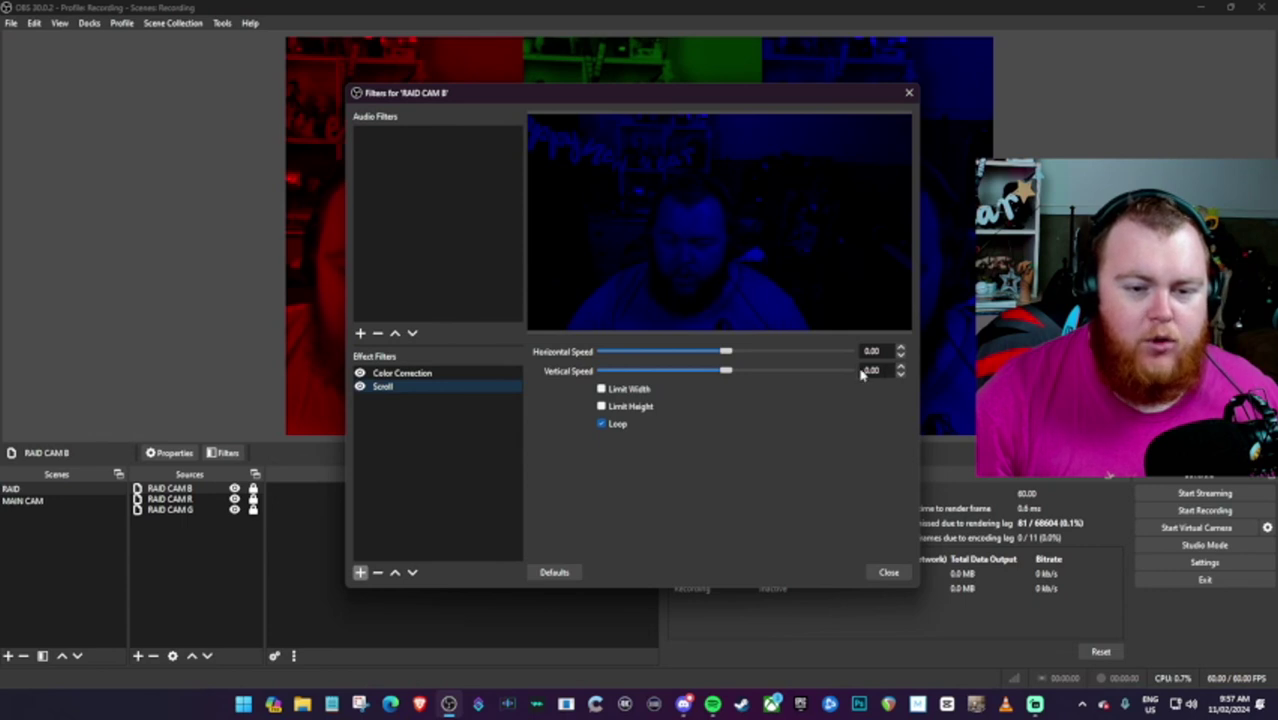
type("21")
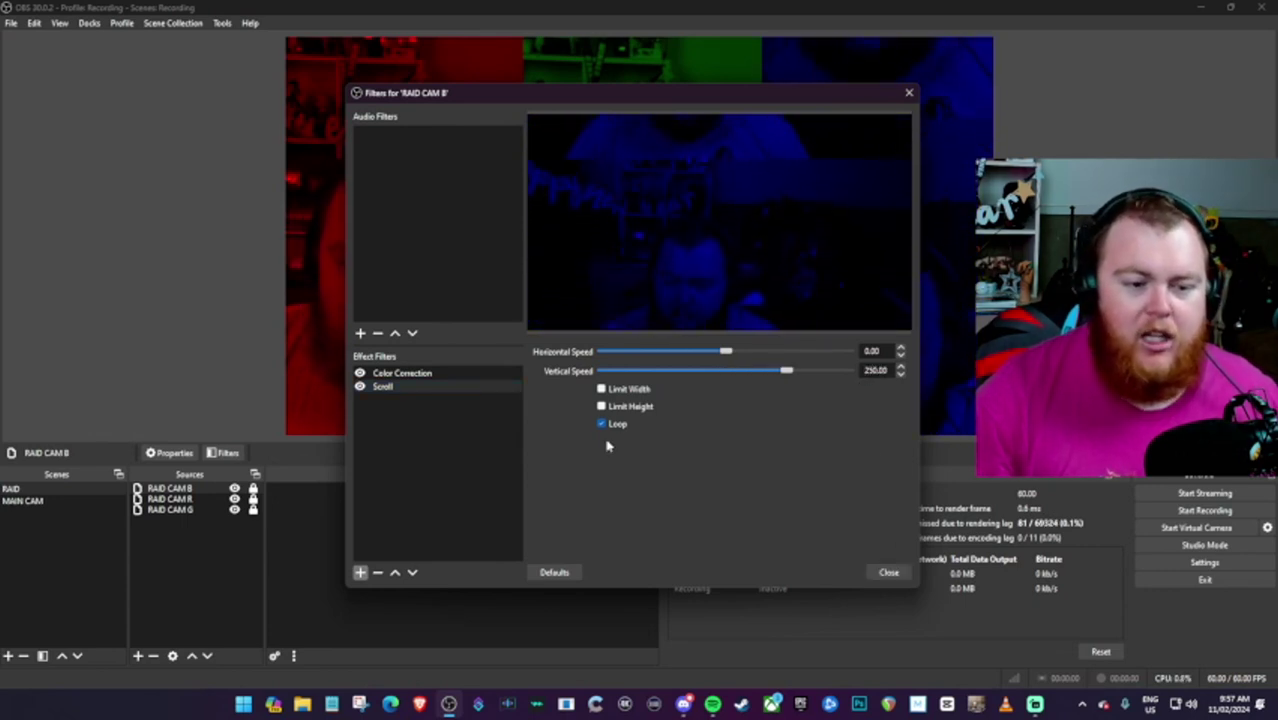
left_click(889, 572)
Add a Scroll filter to RAID CAM R
right_click(186, 497)
left_click(208, 477)
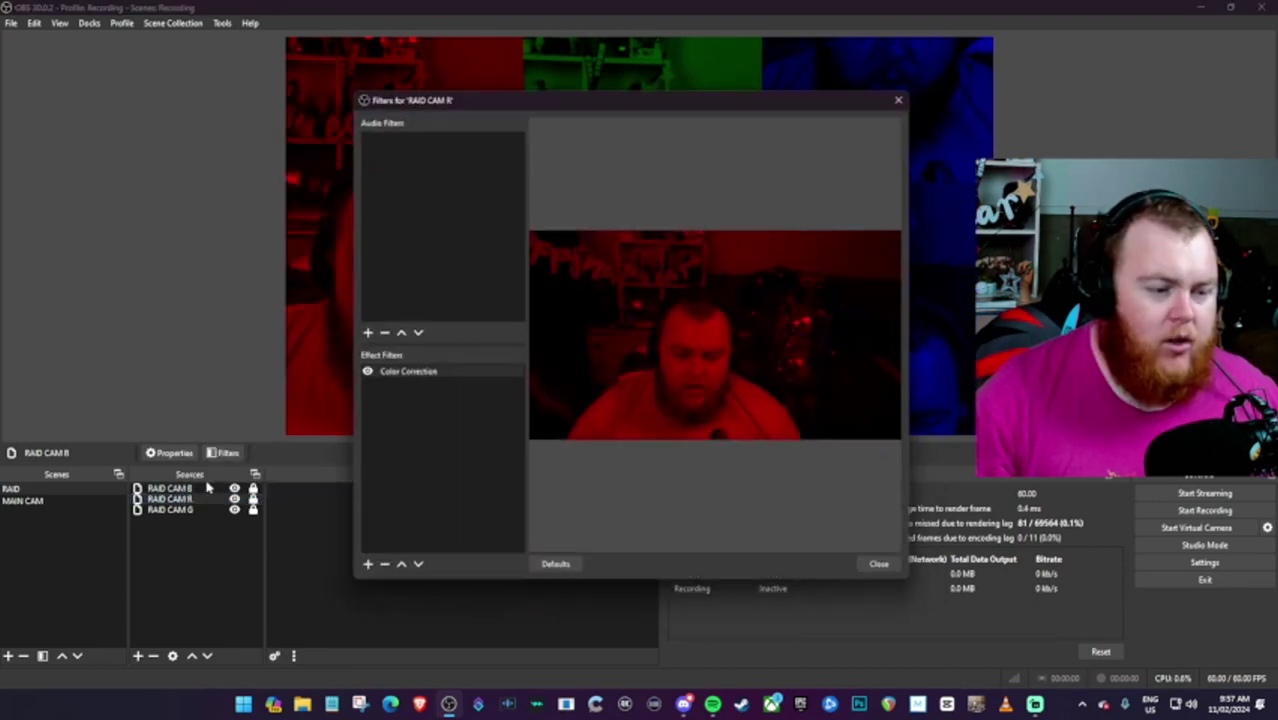
left_click(360, 572)
left_click(382, 539)
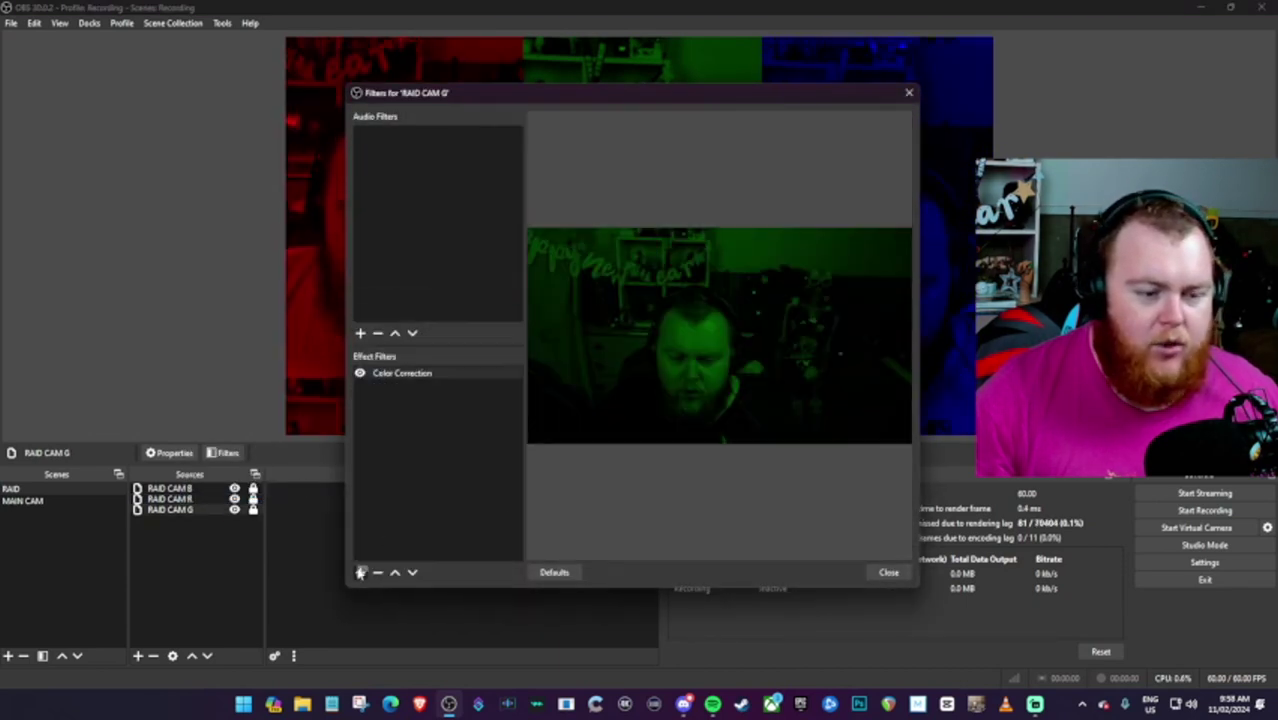
Add a Scroll filter to RAID CAM G with vertical speed -250
left_click(360, 572)
left_click(385, 551)
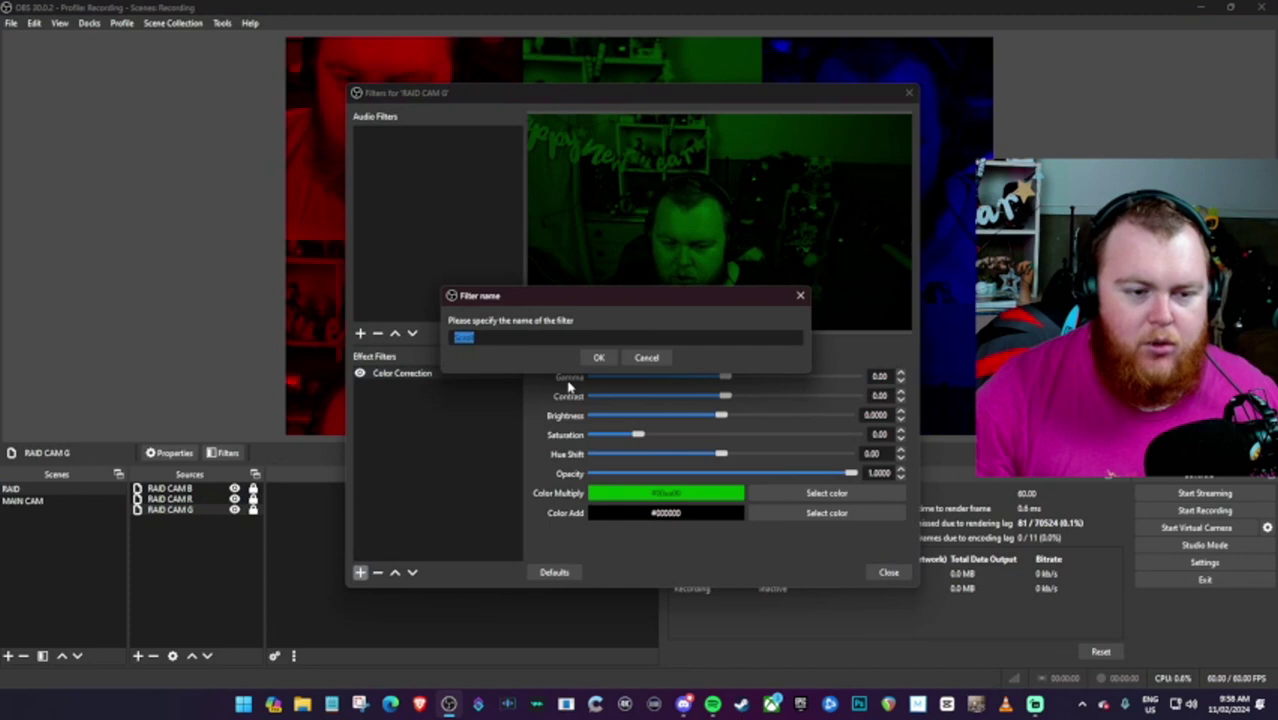
left_click(598, 357)
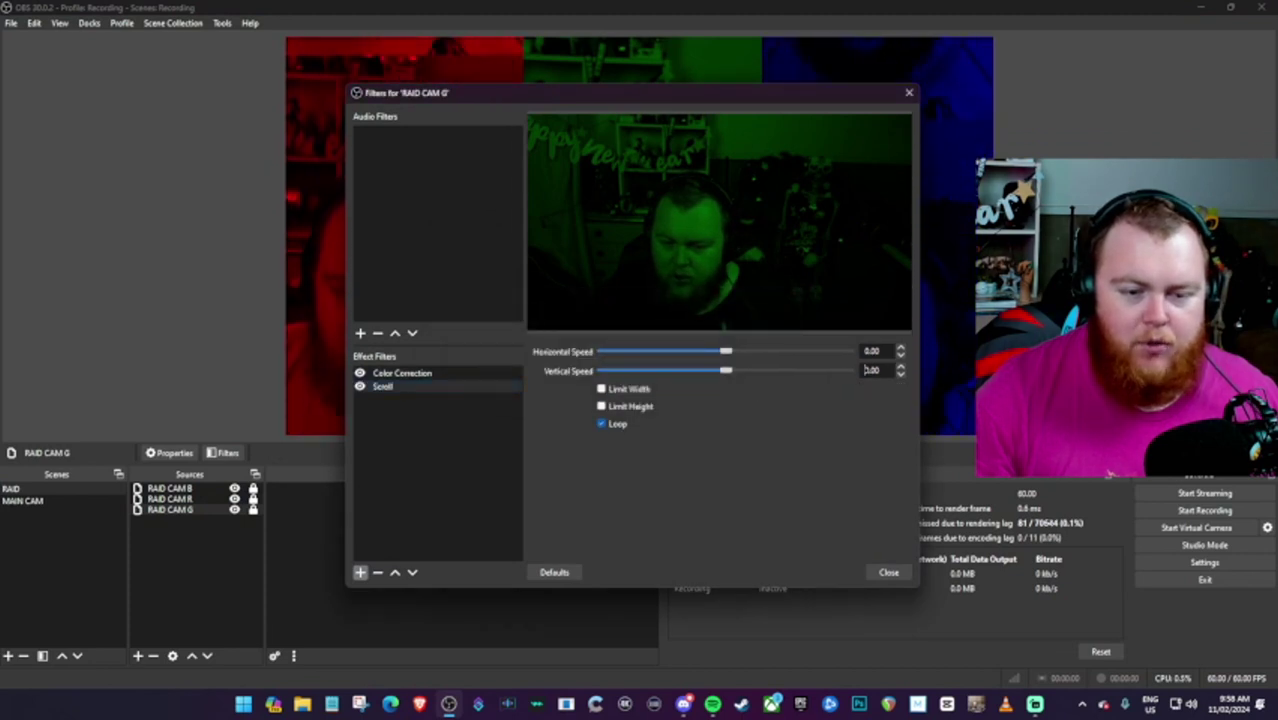
type("-250")
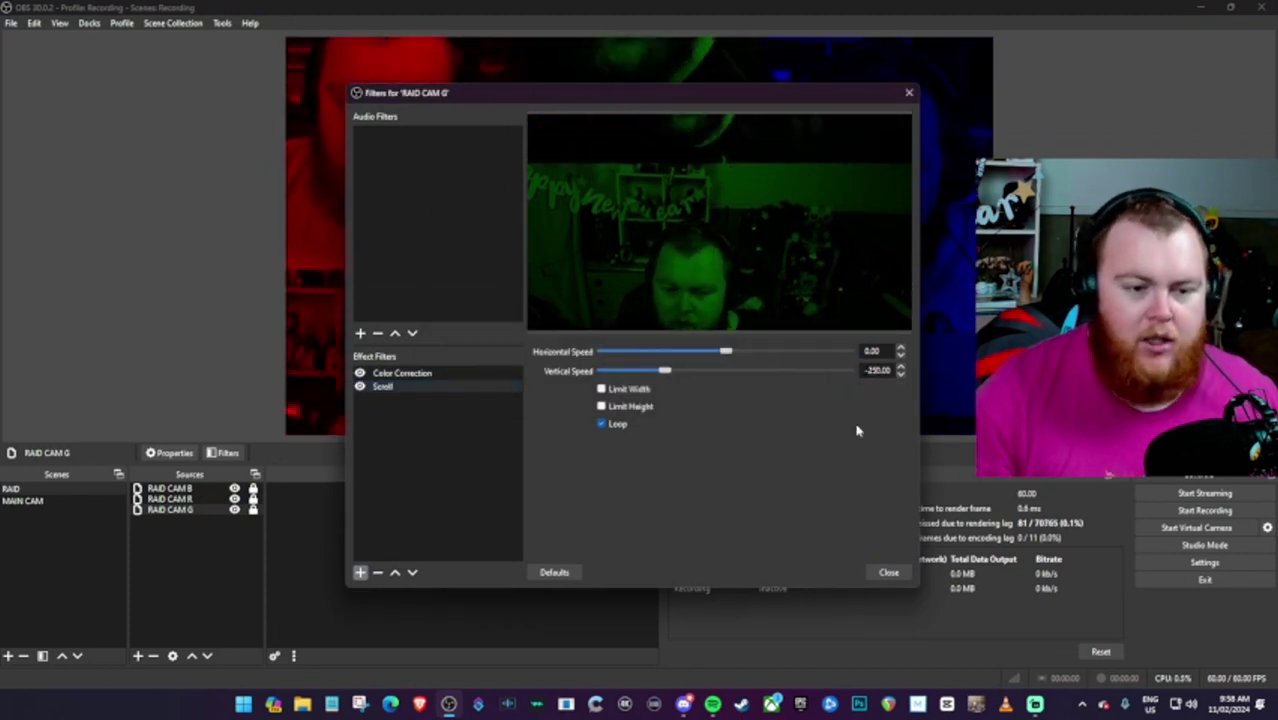
left_click(888, 572)
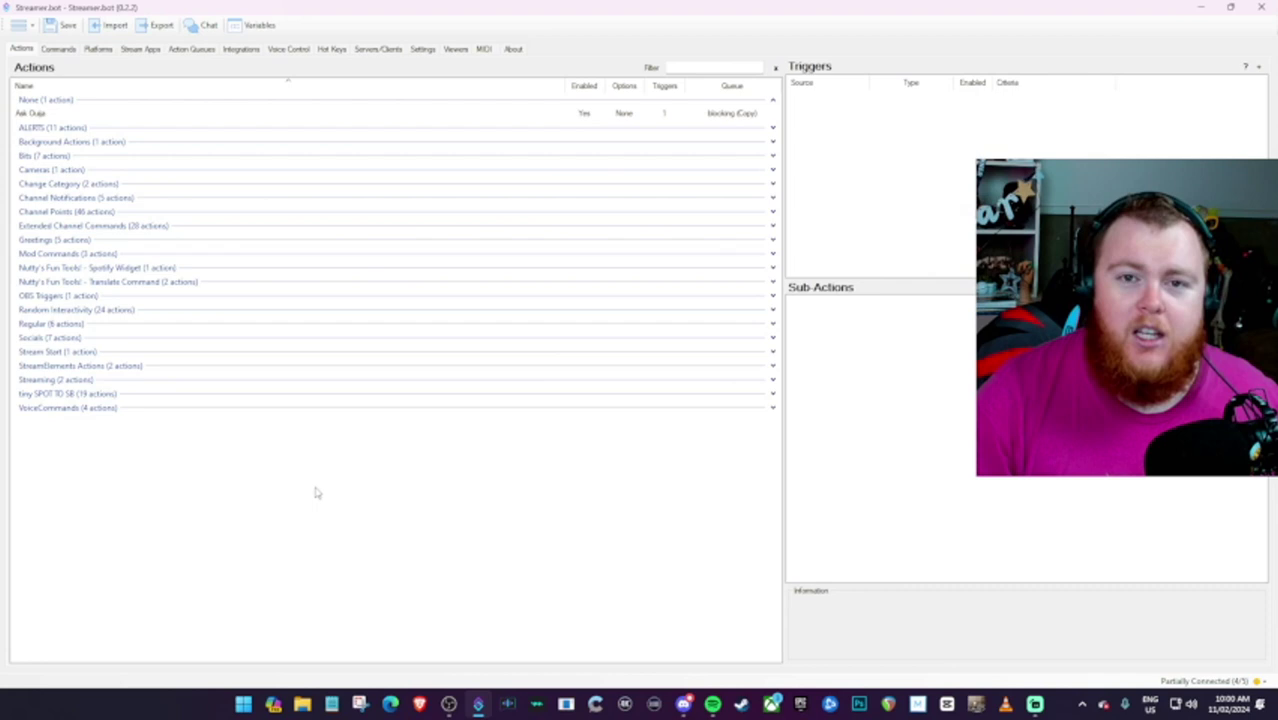
Create a new Streamer.bot action named RAID ALERT
right_click(176, 535)
left_click(212, 542)
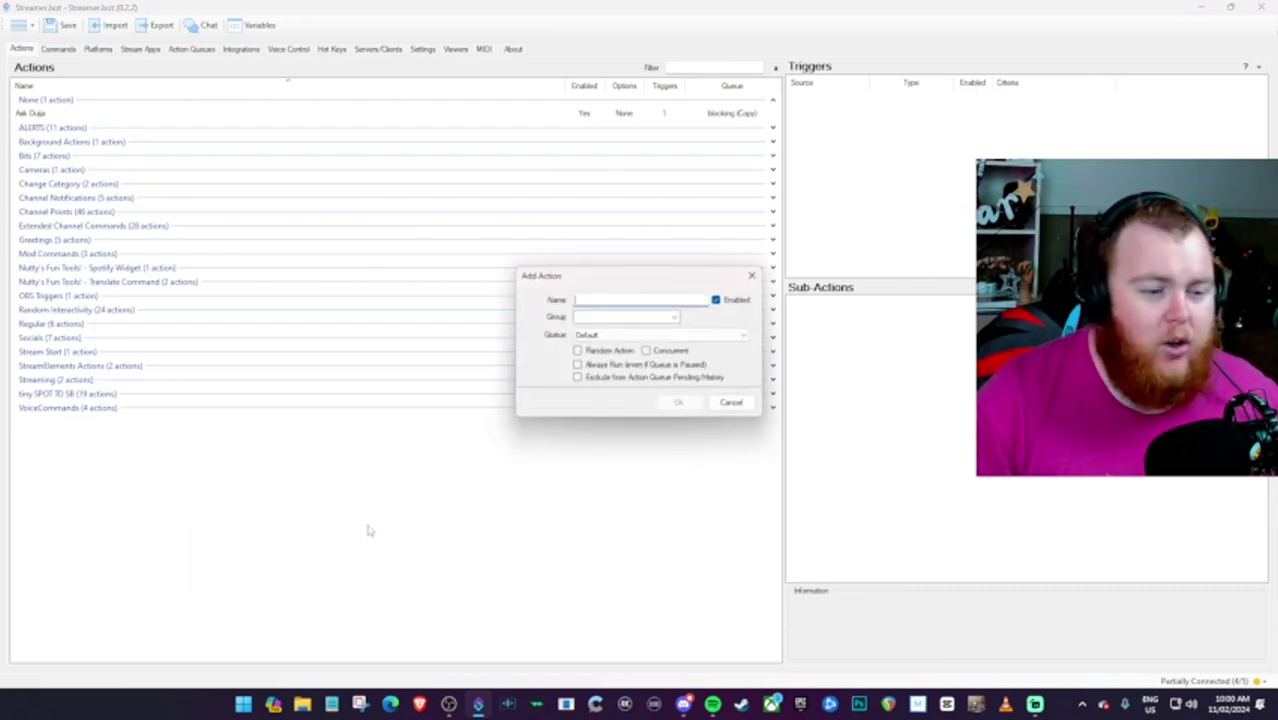
type("RAID ALERTS")
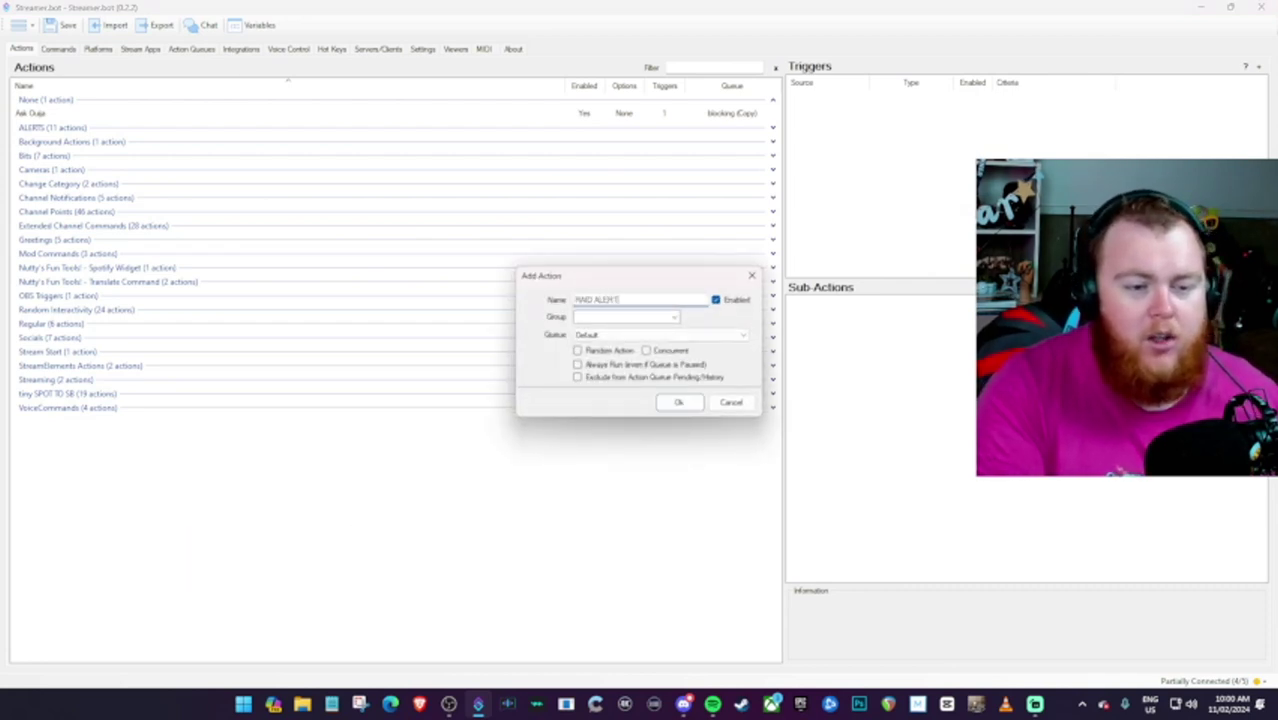
key("Return")
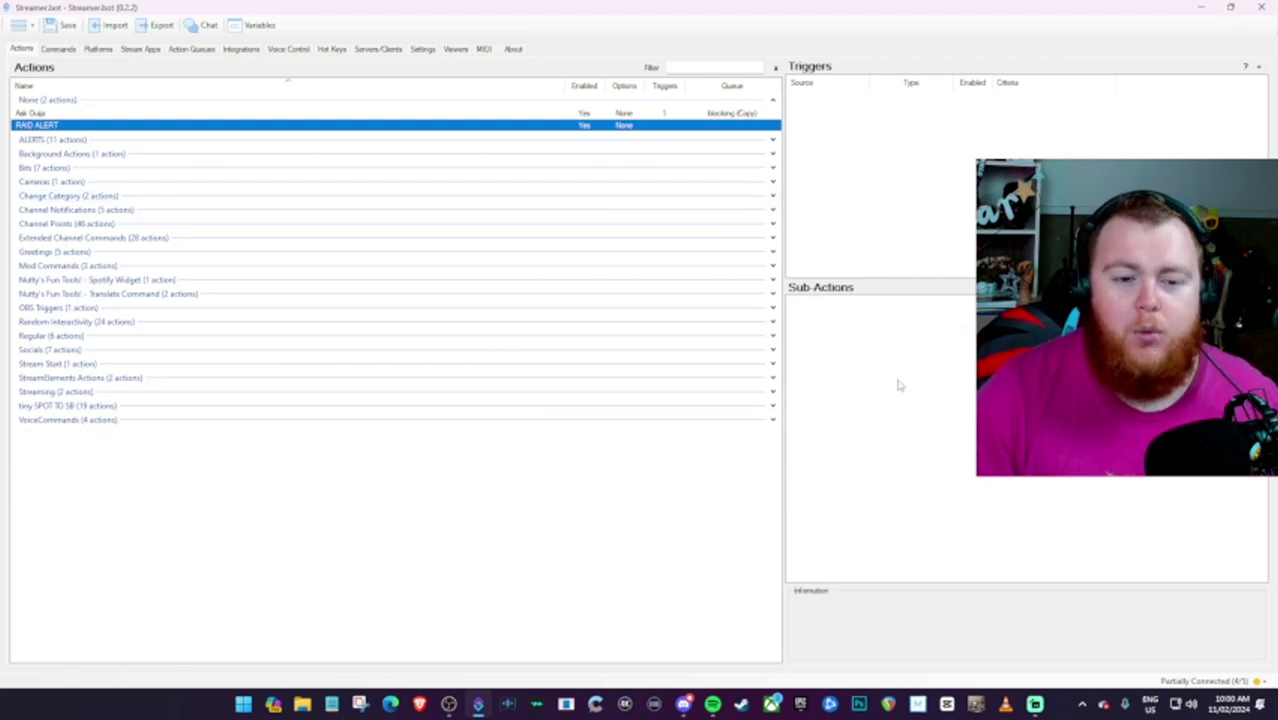
Add a Twitch Raid trigger to RAID ALERT that accepts any raid size
right_click(847, 142)
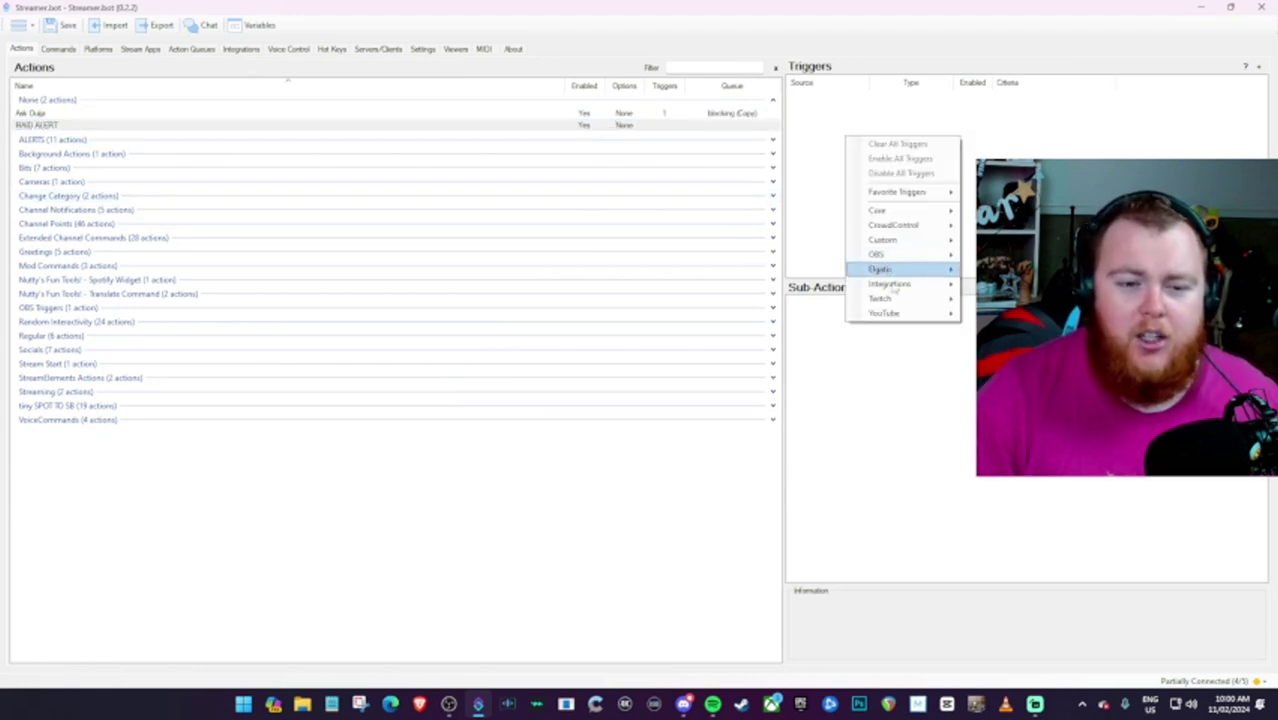
mouse_move(899, 305)
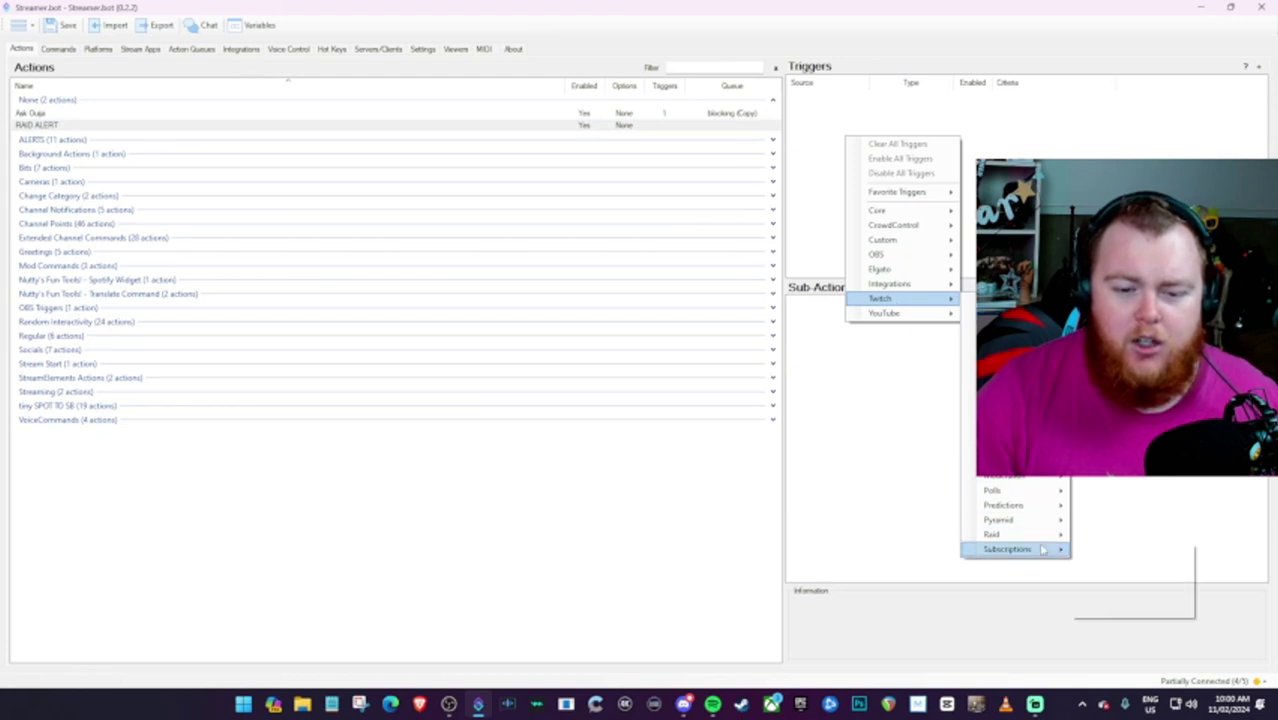
mouse_move(1040, 536)
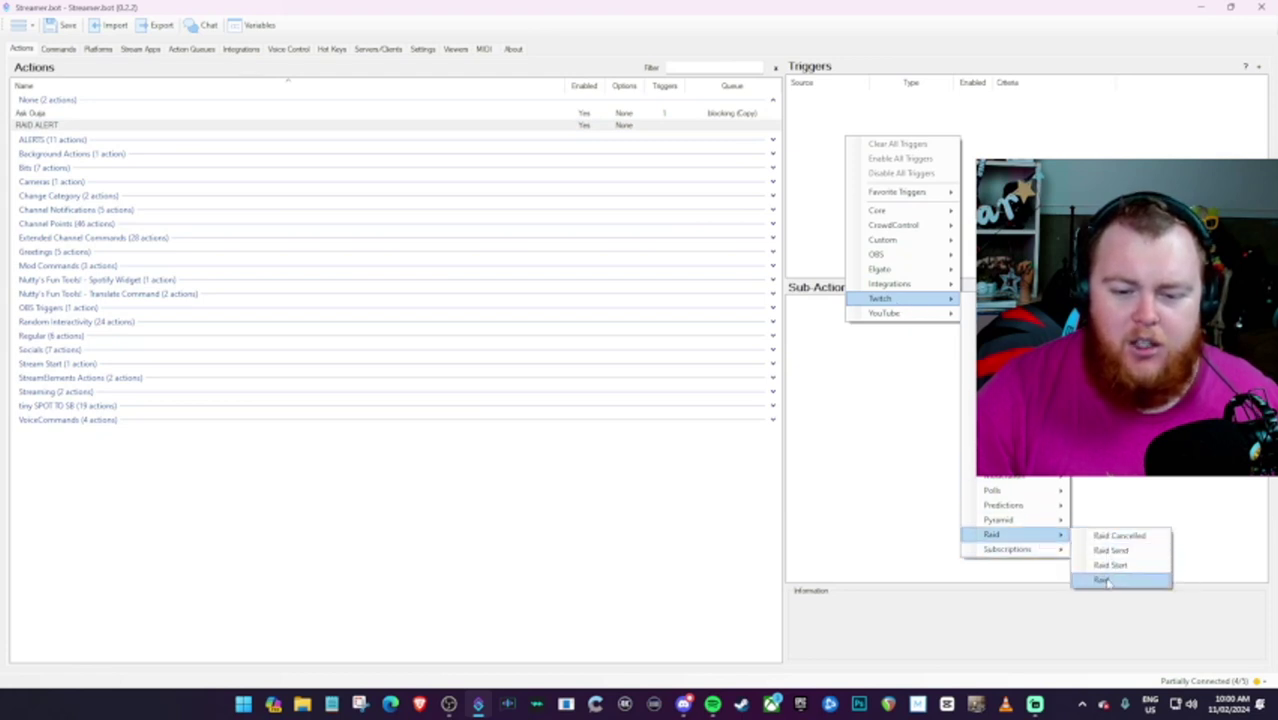
left_click(1104, 581)
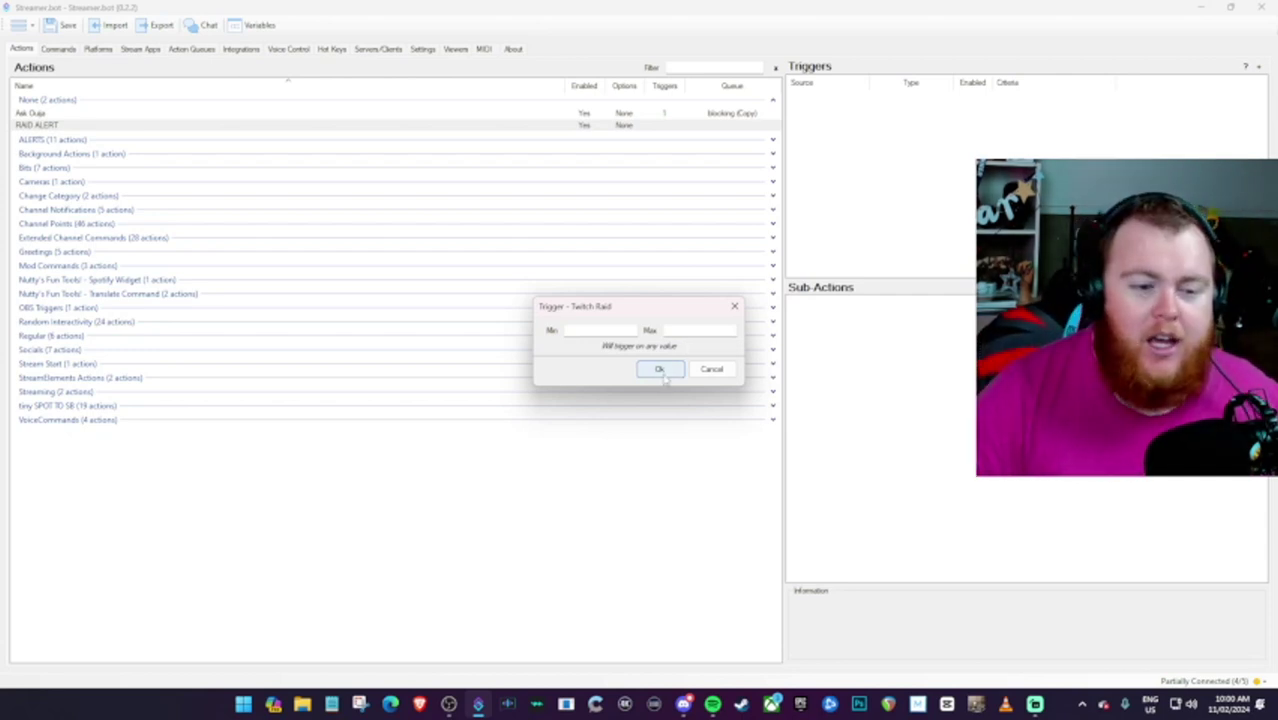
left_click(660, 370)
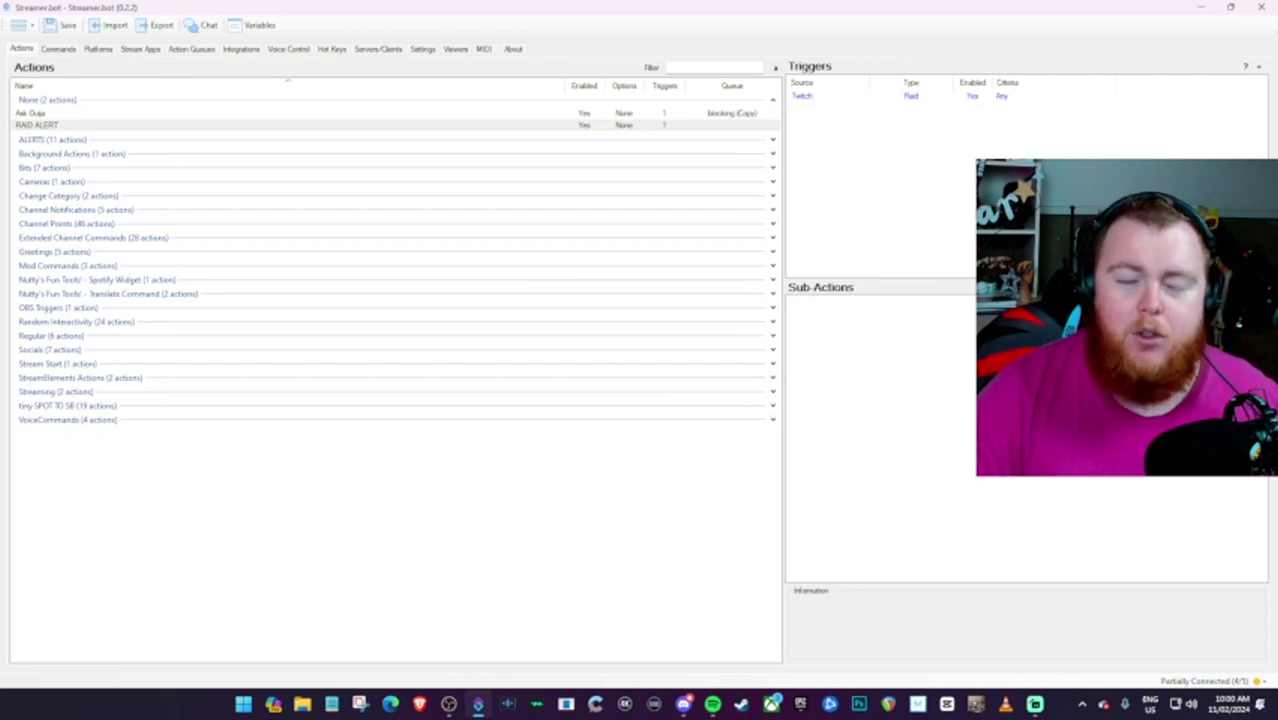
Add a Get User Info for Target sub-action with User as the source type
right_click(835, 351)
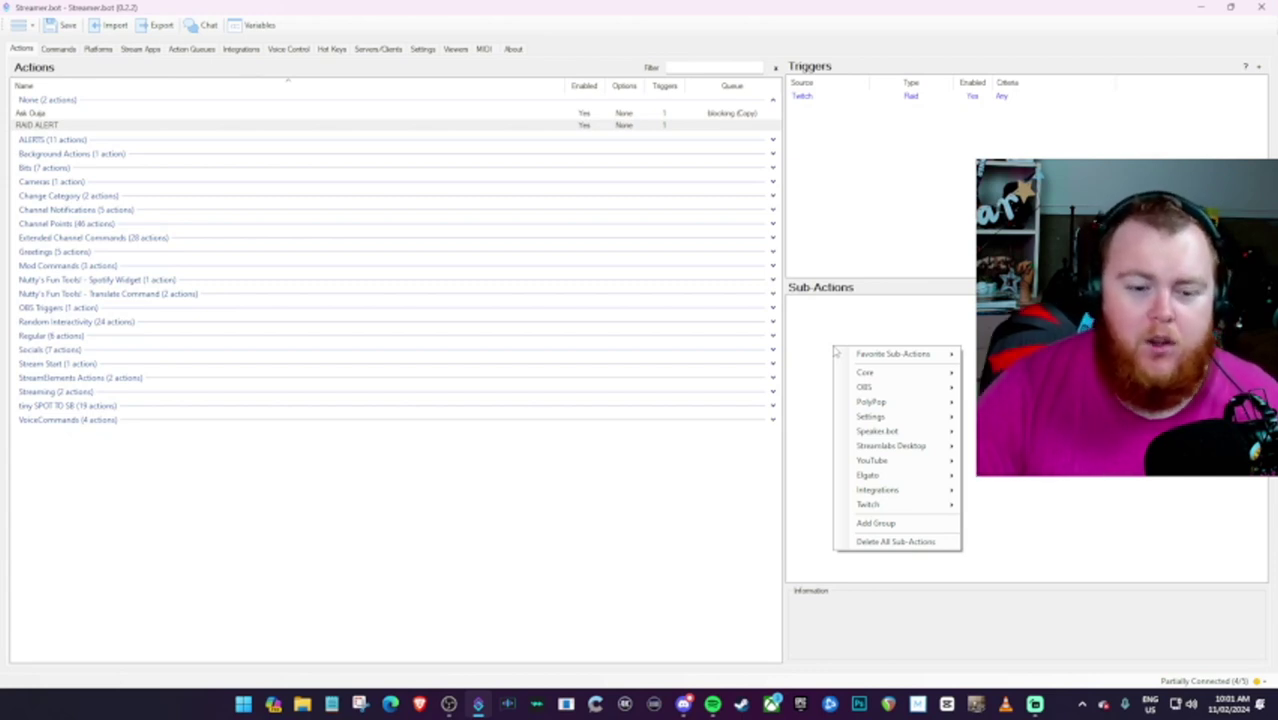
mouse_move(918, 511)
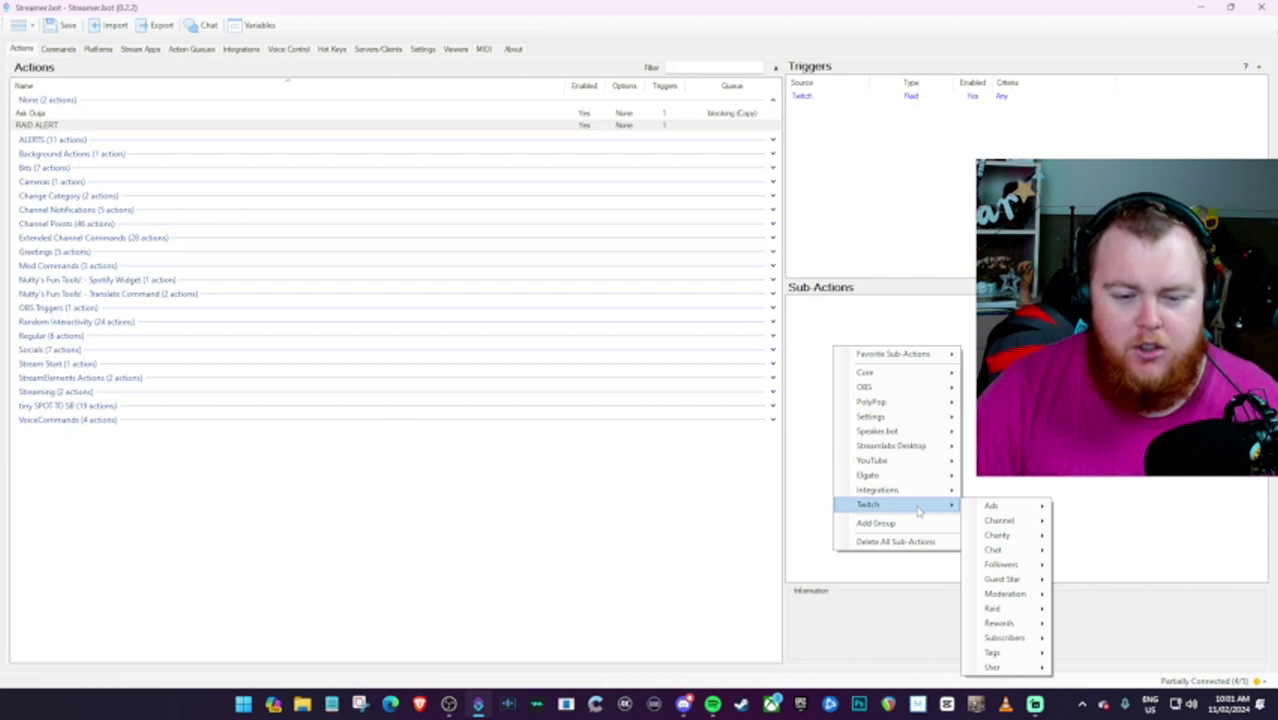
mouse_move(1000, 667)
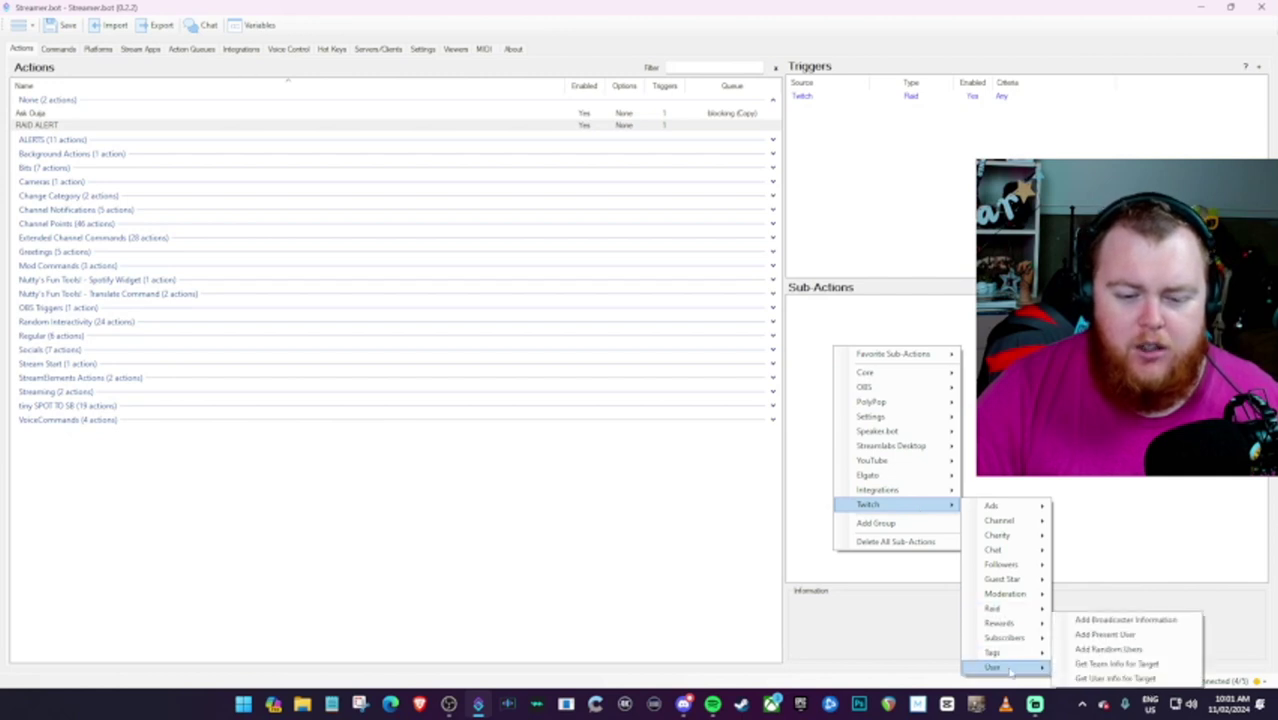
left_click(1100, 678)
left_click(640, 311)
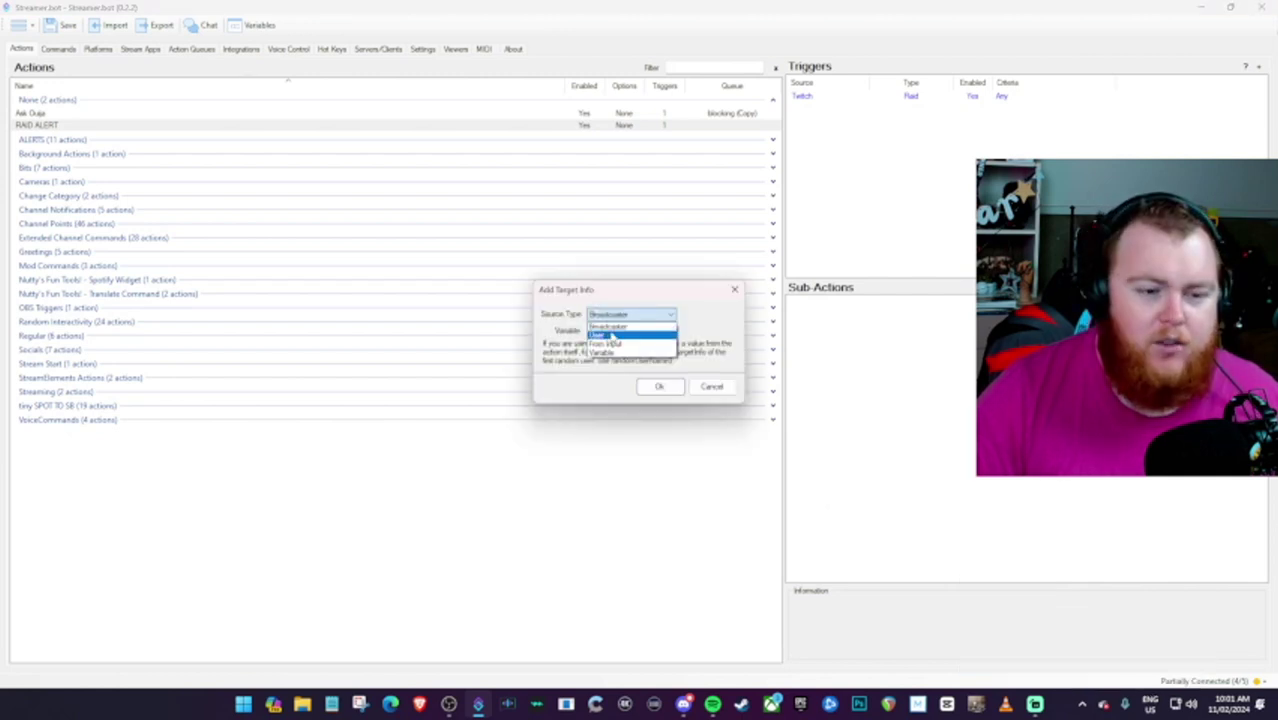
left_click(611, 337)
left_click(659, 387)
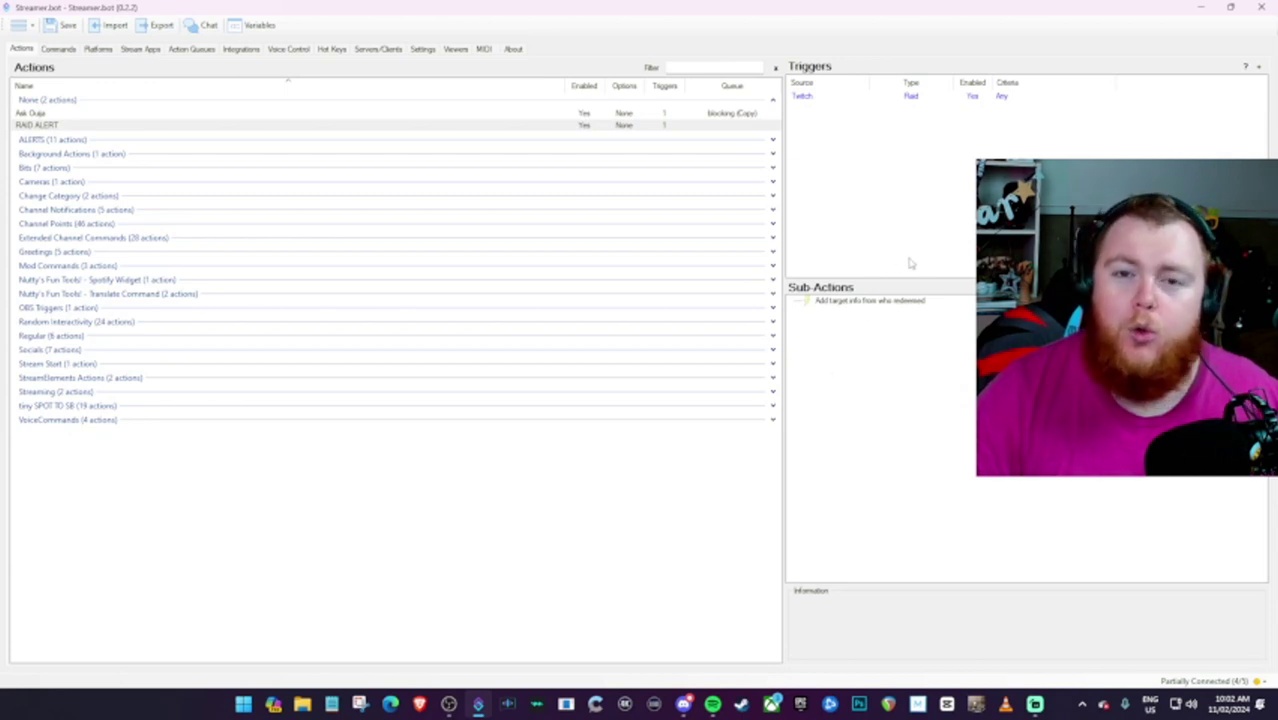
Add a Play Sound sub-action for shrek disco FINAL.mp3 at 100% volume
right_click(849, 334)
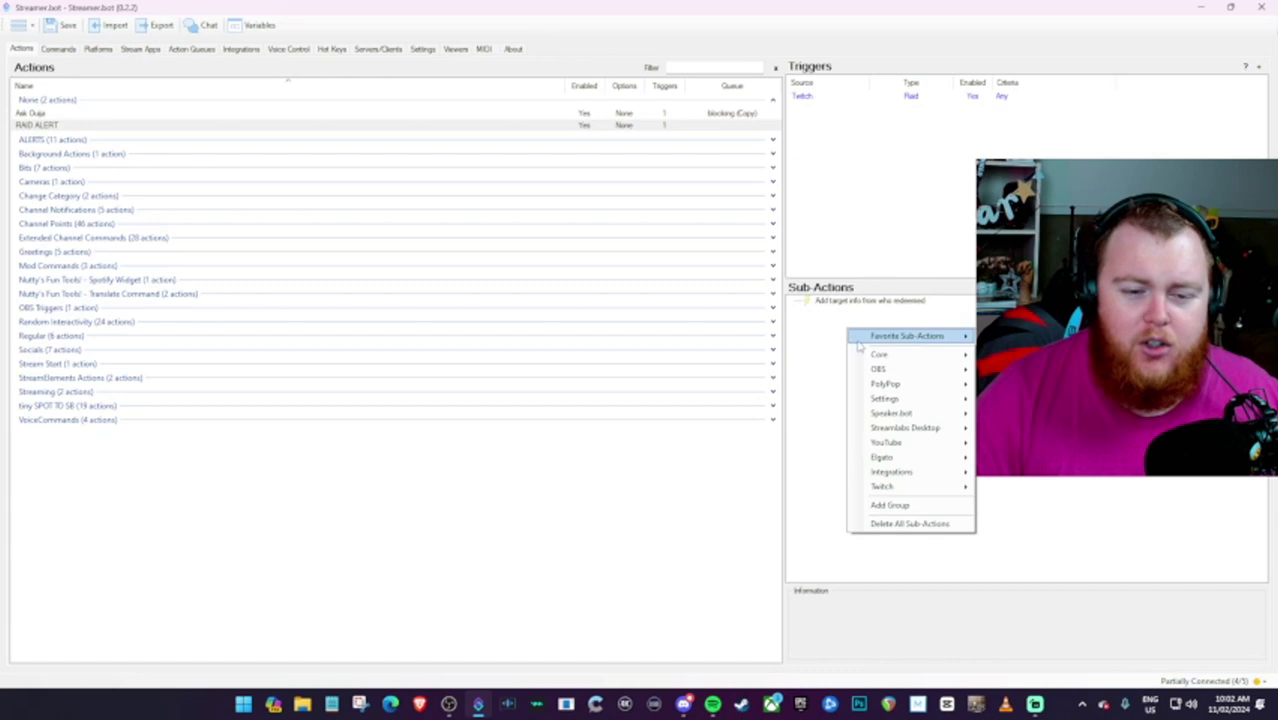
mouse_move(878, 356)
mouse_move(1011, 531)
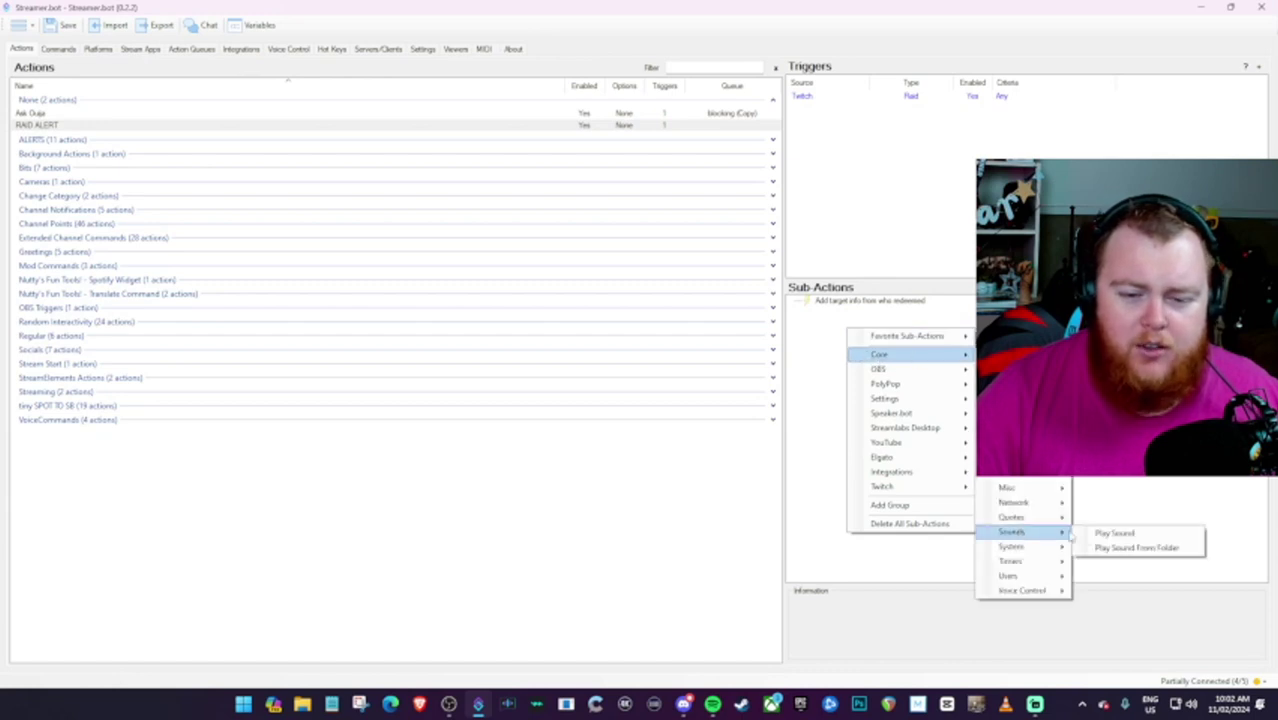
left_click(1105, 531)
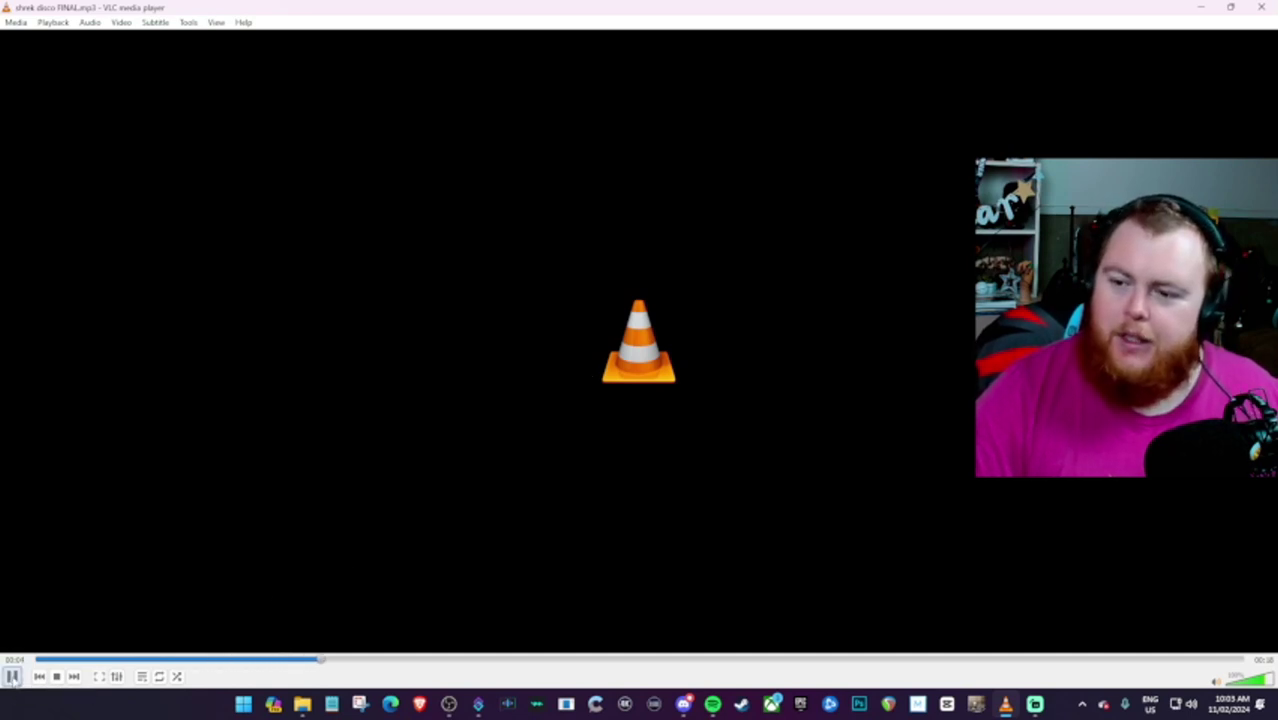
left_click(12, 677)
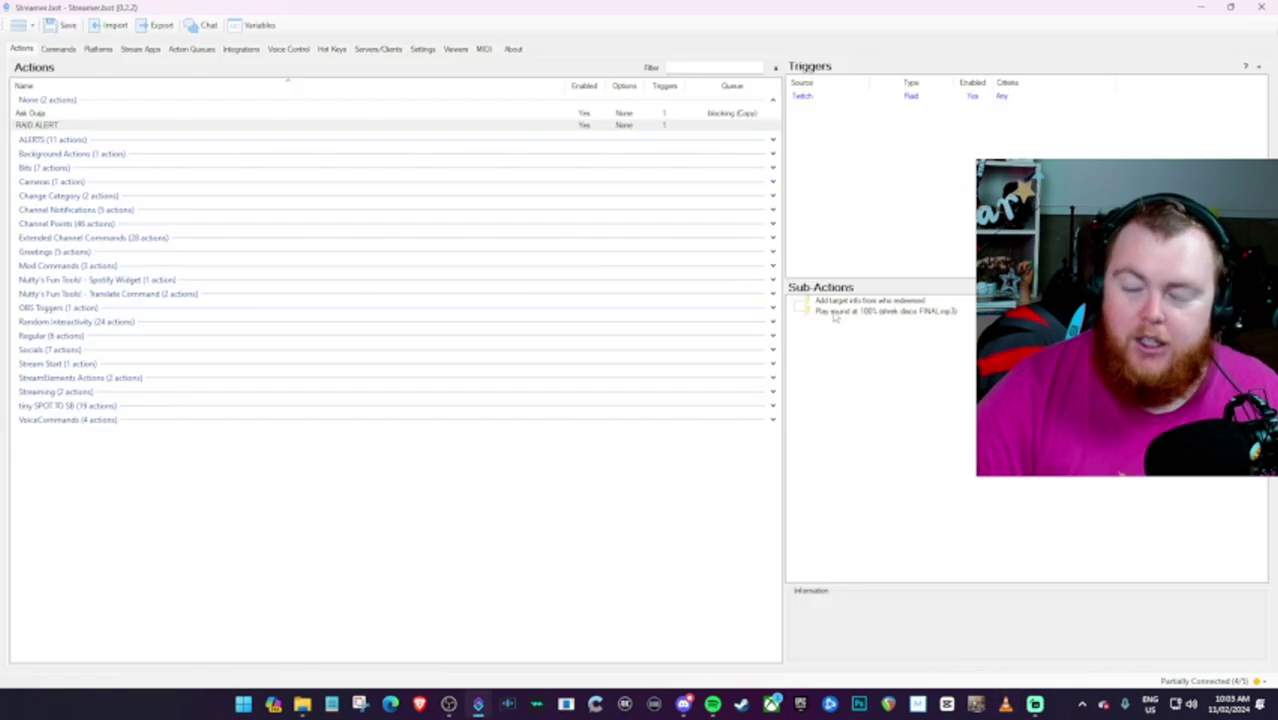
Start adding a second Play Sound sub-action, then cancel it
right_click(836, 311)
mouse_move(865, 356)
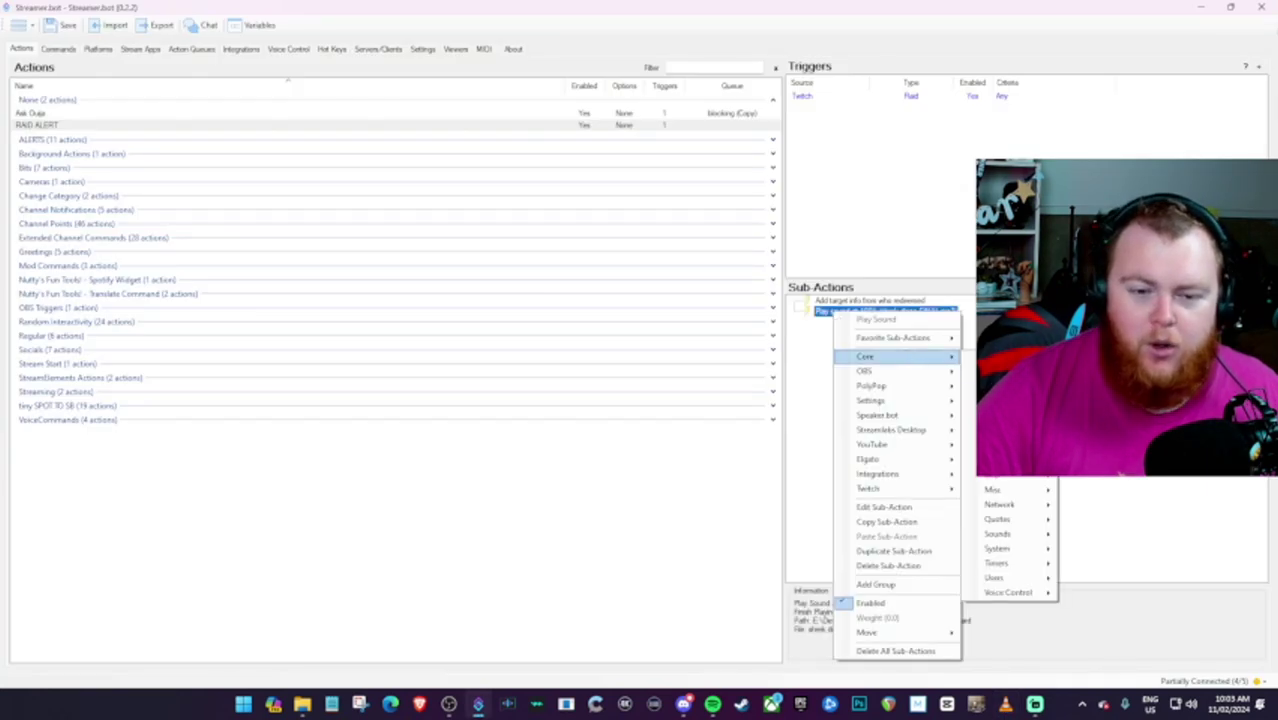
mouse_move(1030, 535)
left_click(1099, 536)
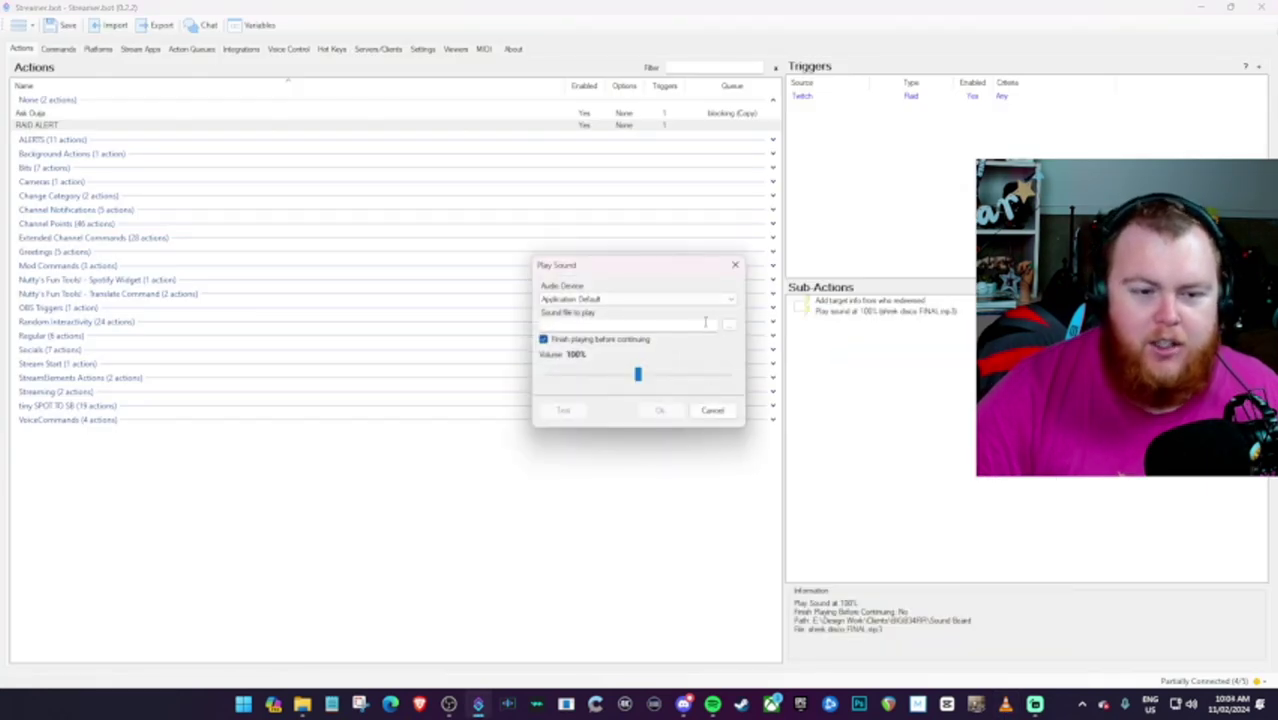
left_click(712, 410)
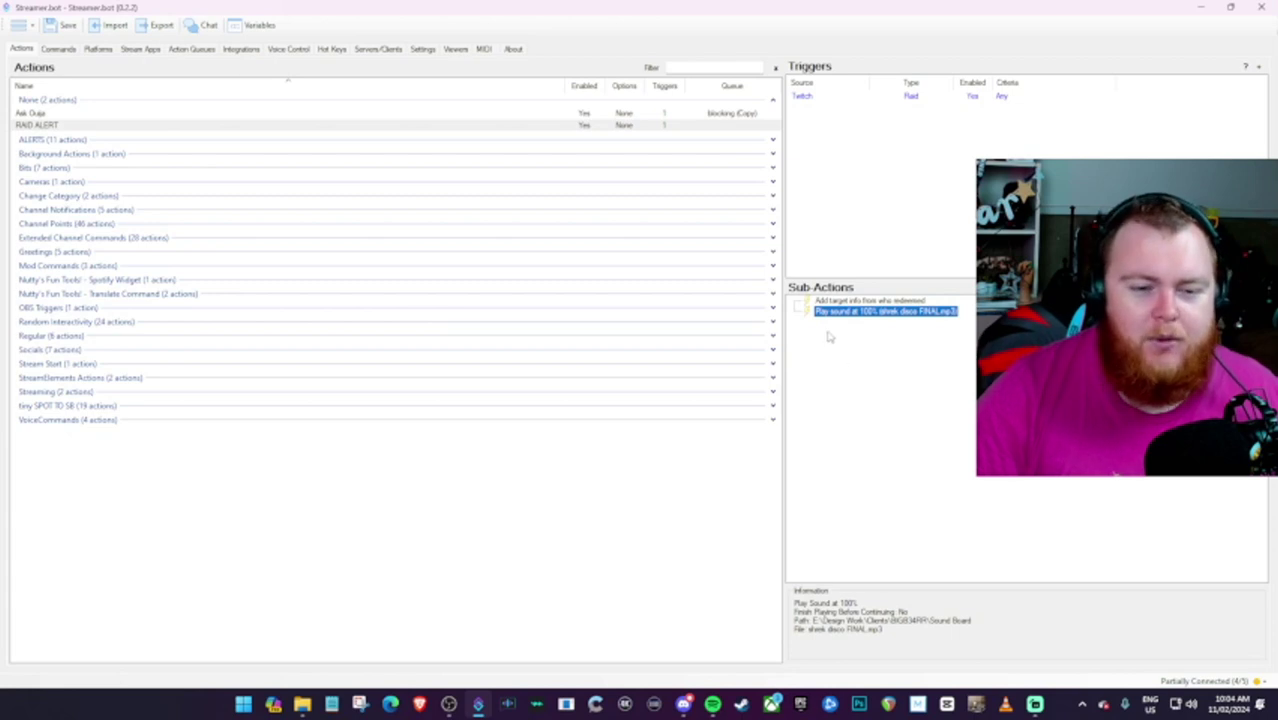
Add a Core Delay sub-action of 13550 ms
right_click(829, 336)
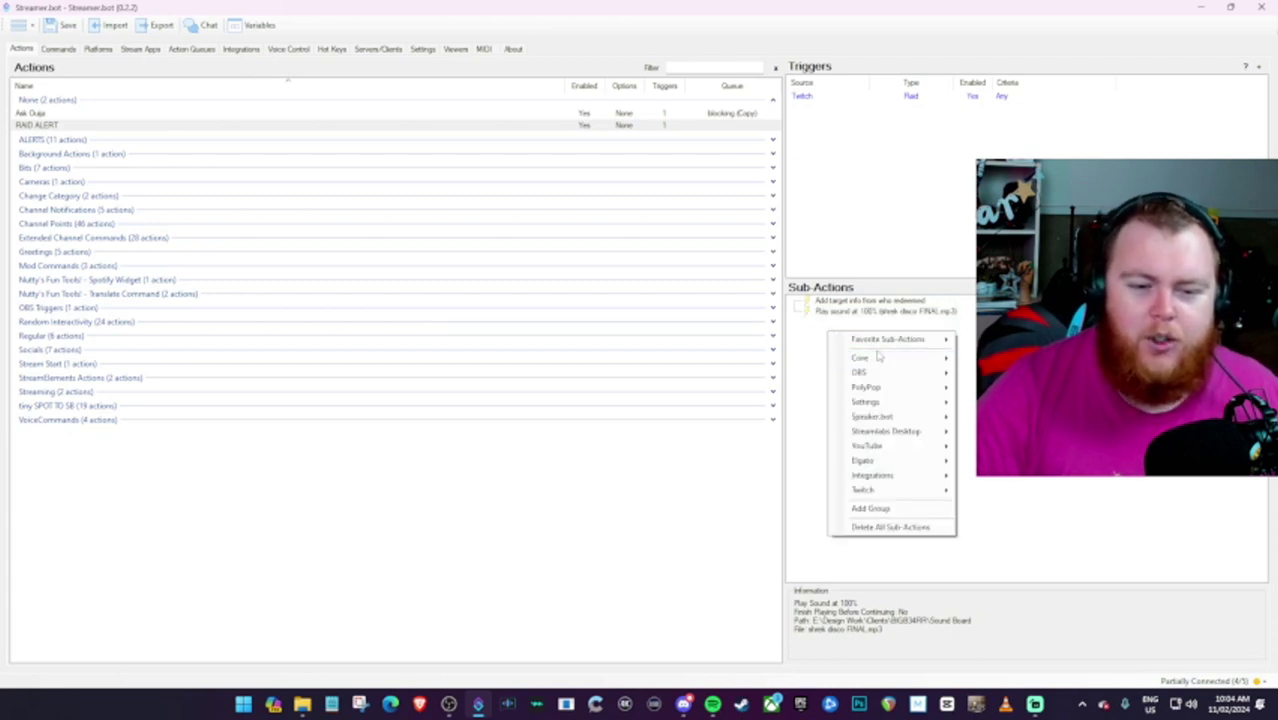
mouse_move(878, 357)
left_click(1000, 420)
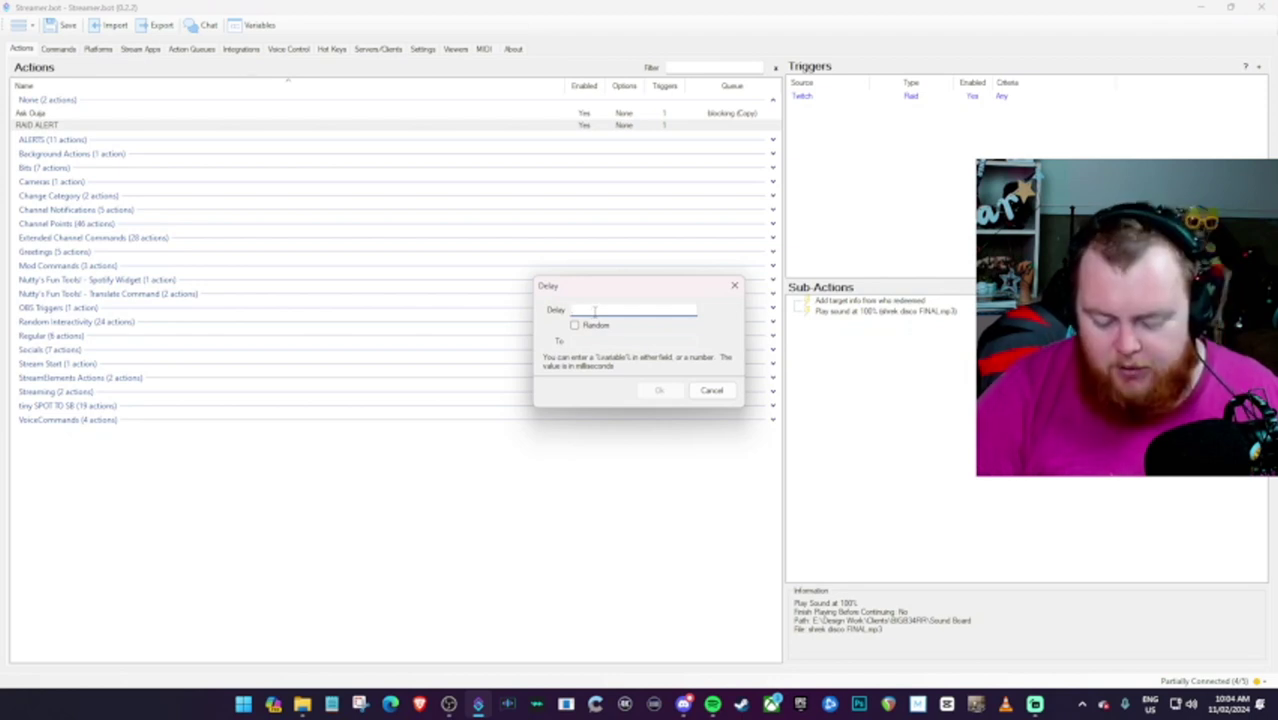
type("10")
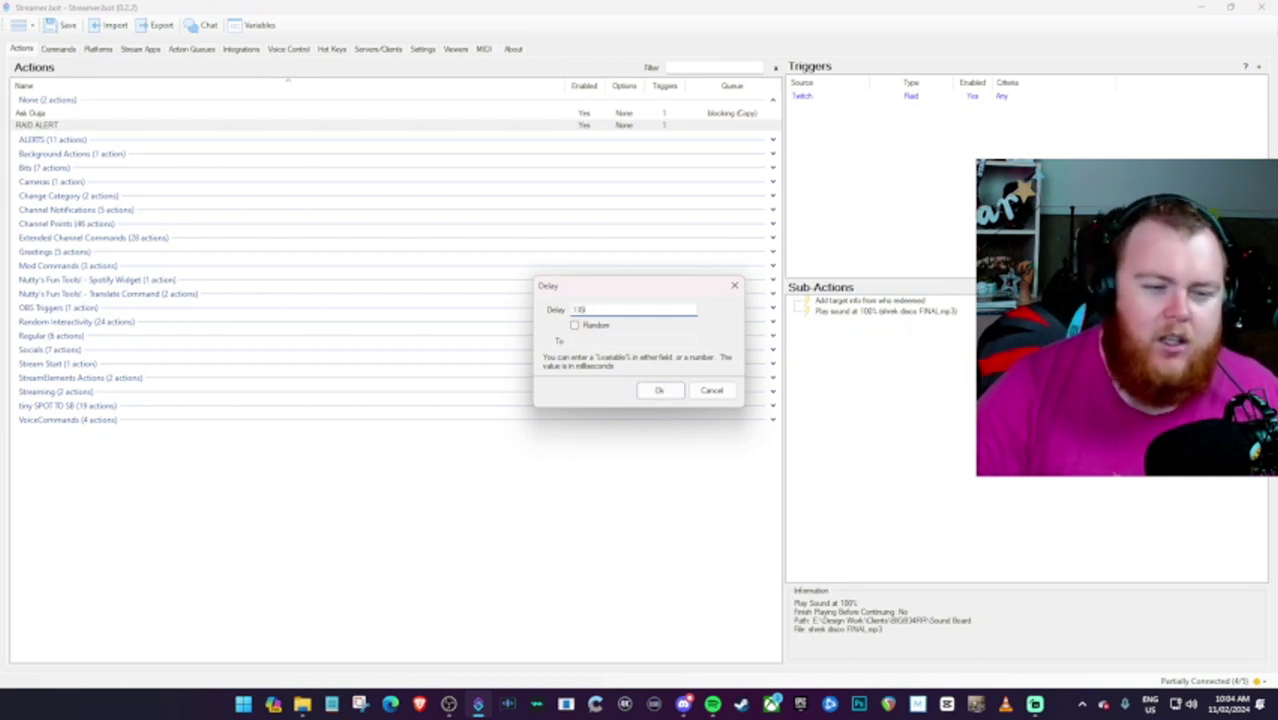
type("590")
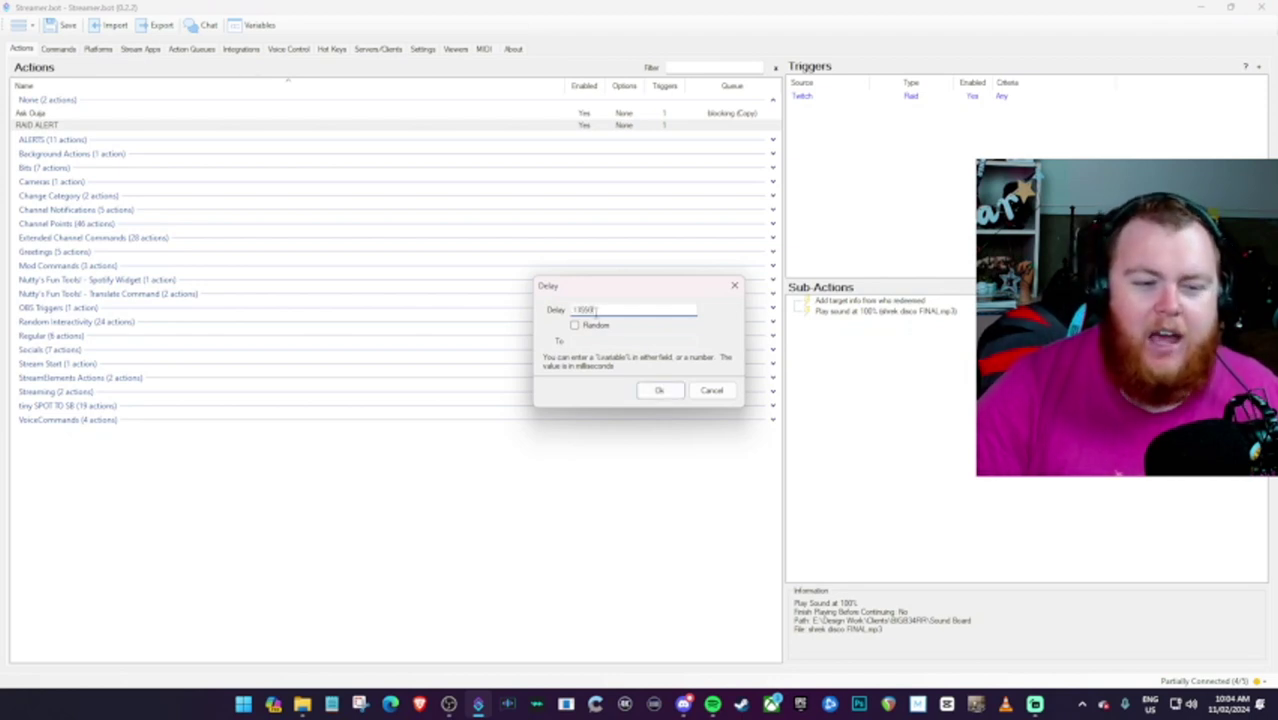
left_click(659, 390)
Add an OBS Set Active Scene sub-action that switches to the RAID scene
right_click(864, 366)
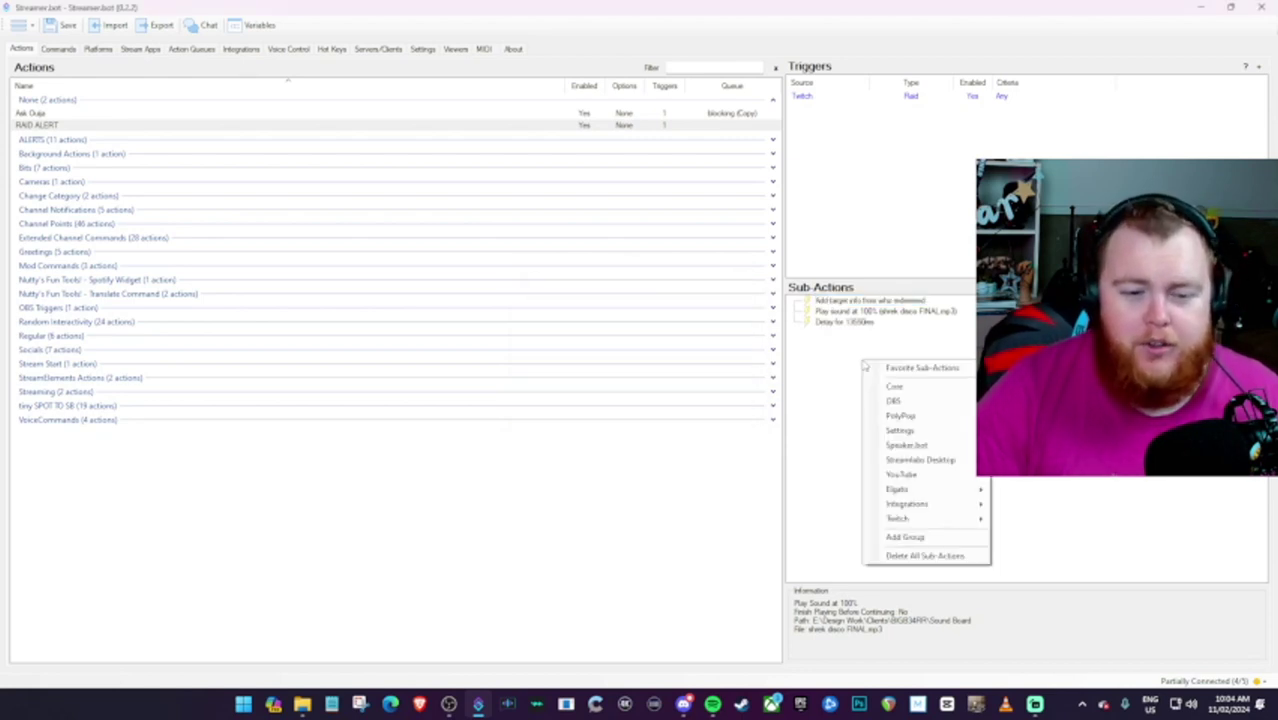
left_click(882, 339)
right_click(847, 349)
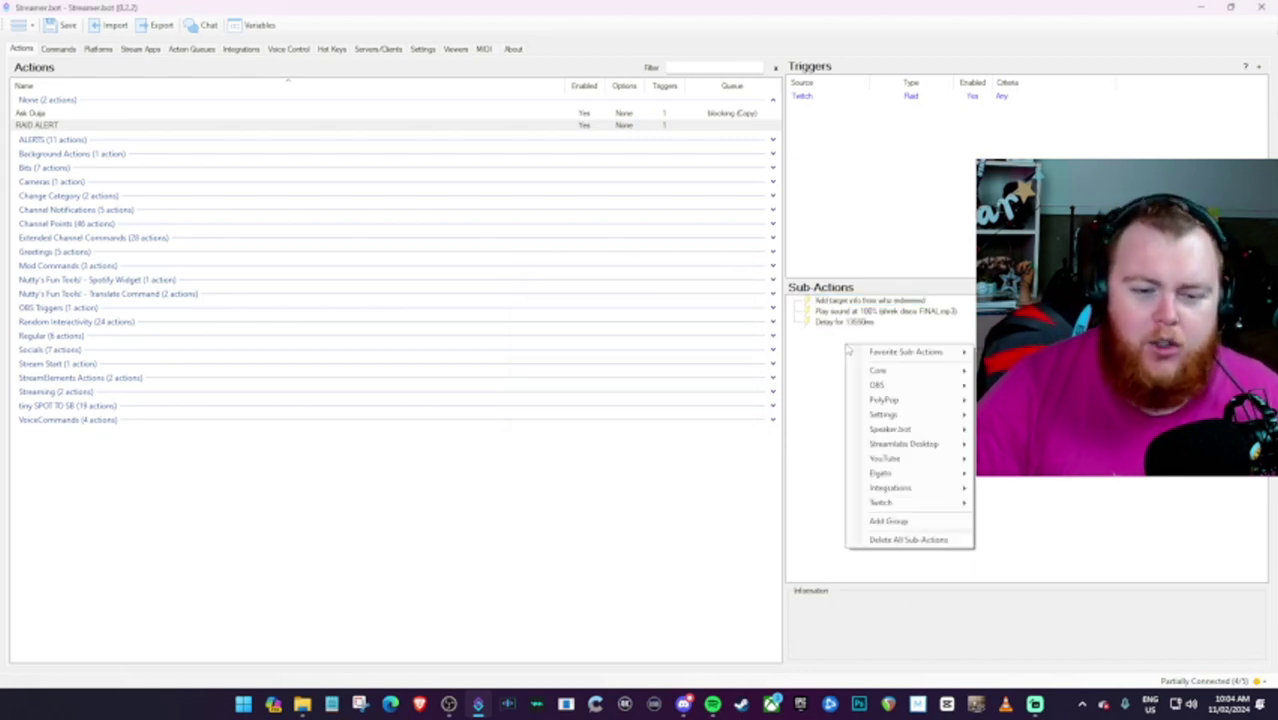
mouse_move(925, 390)
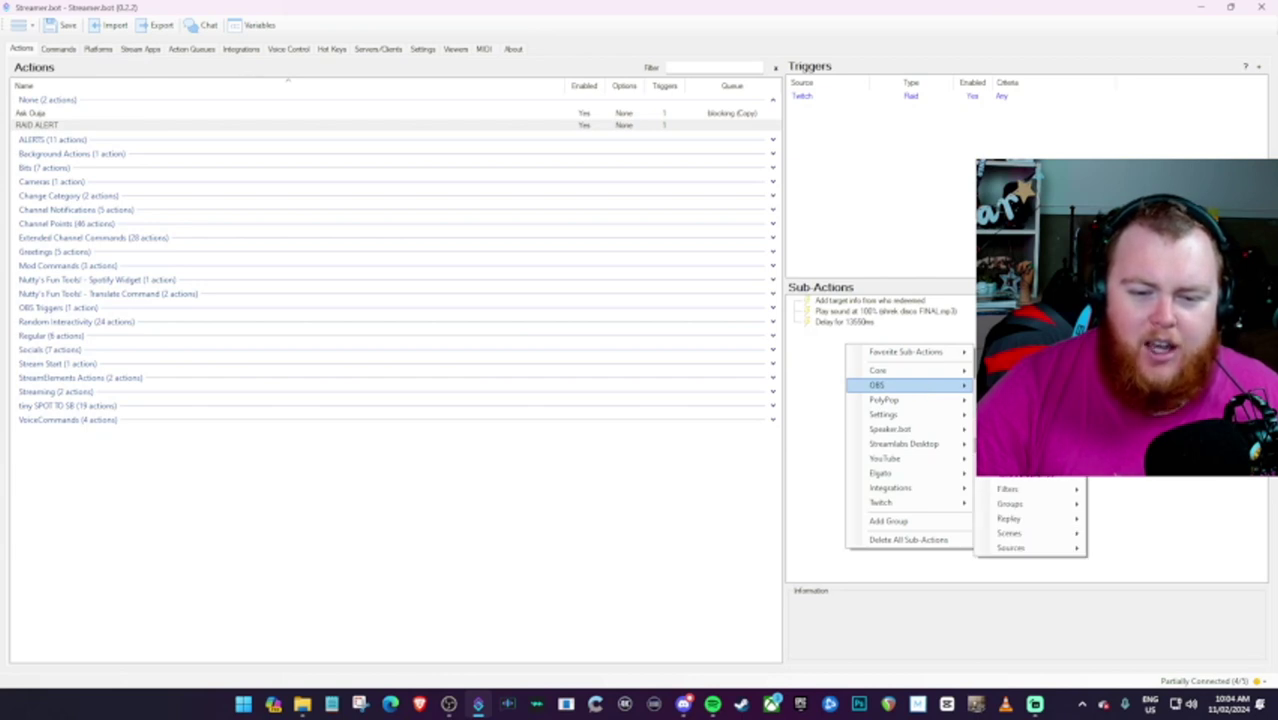
left_click(1110, 533)
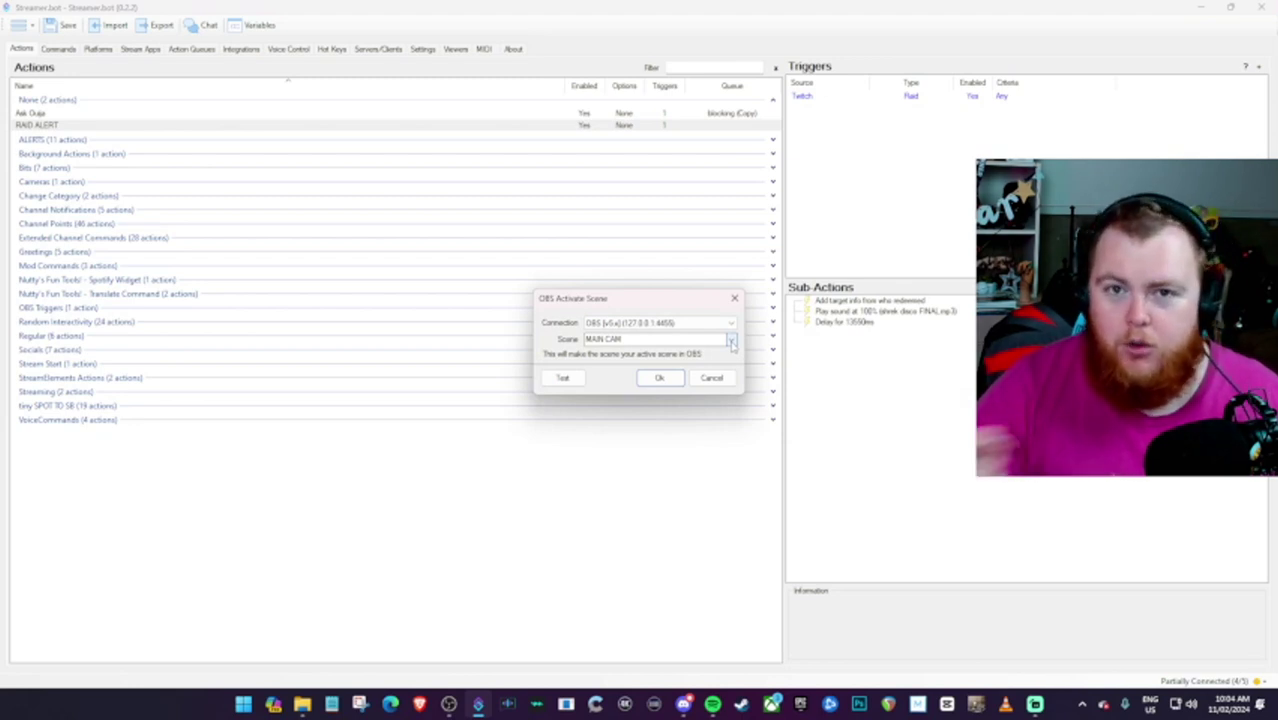
left_click(732, 343)
left_click(640, 367)
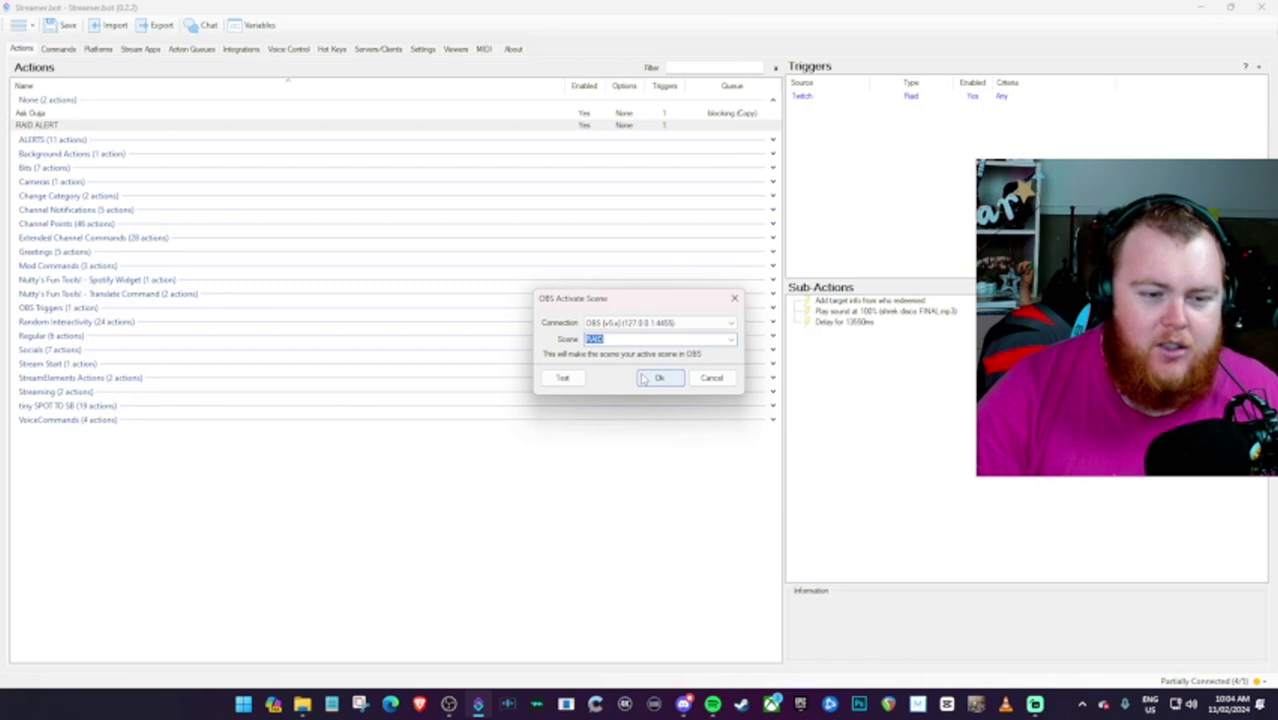
left_click(659, 377)
Add a second Delay sub-action of 13550 ms after the scene switch
right_click(915, 368)
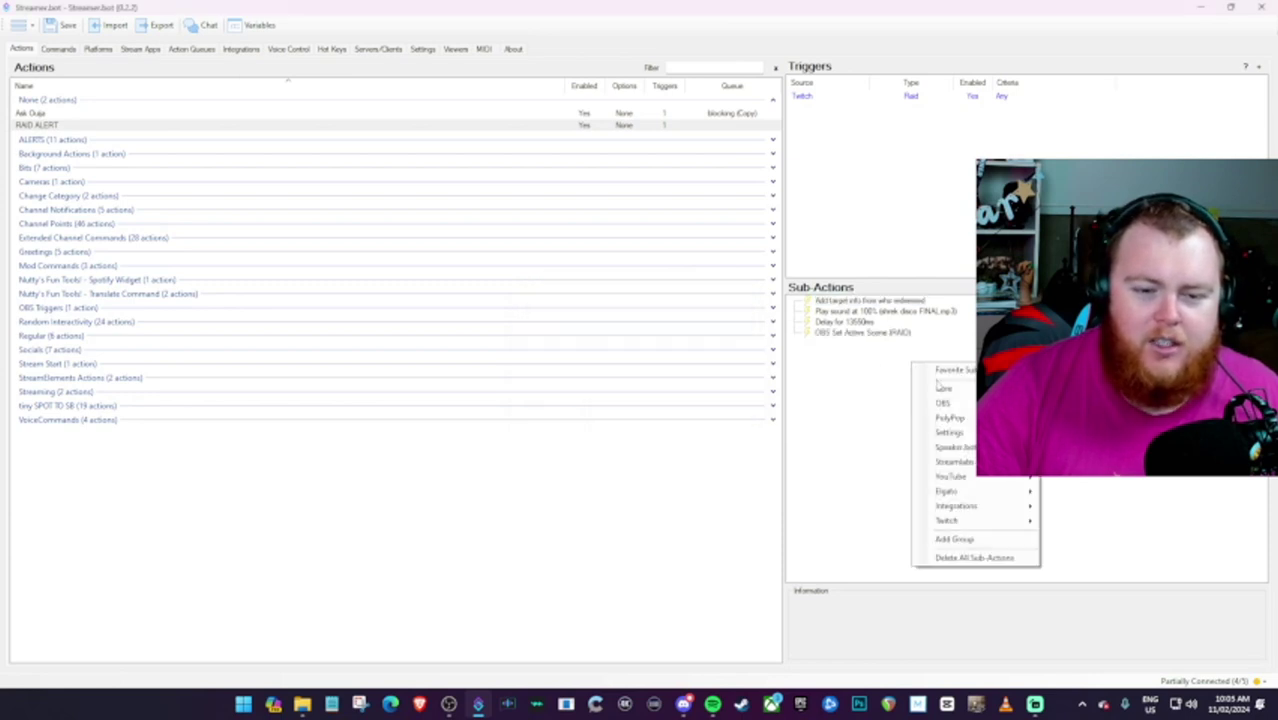
mouse_move(952, 390)
left_click(1080, 462)
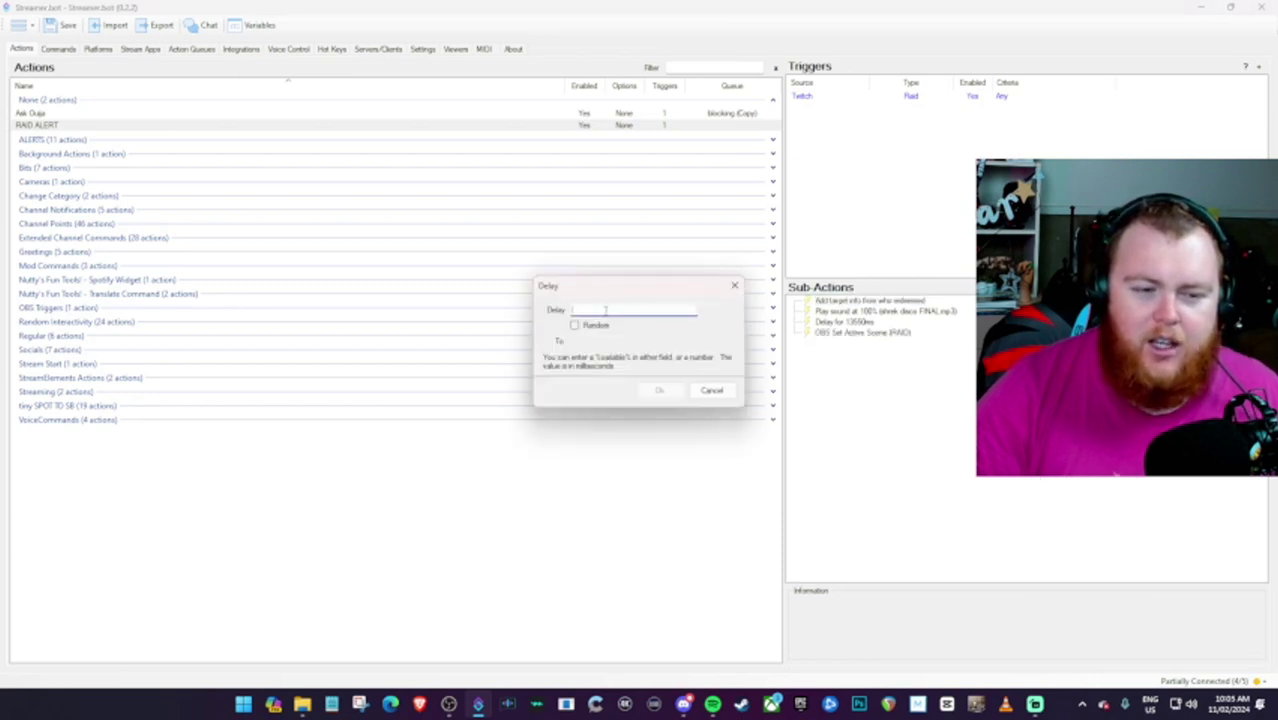
type("1")
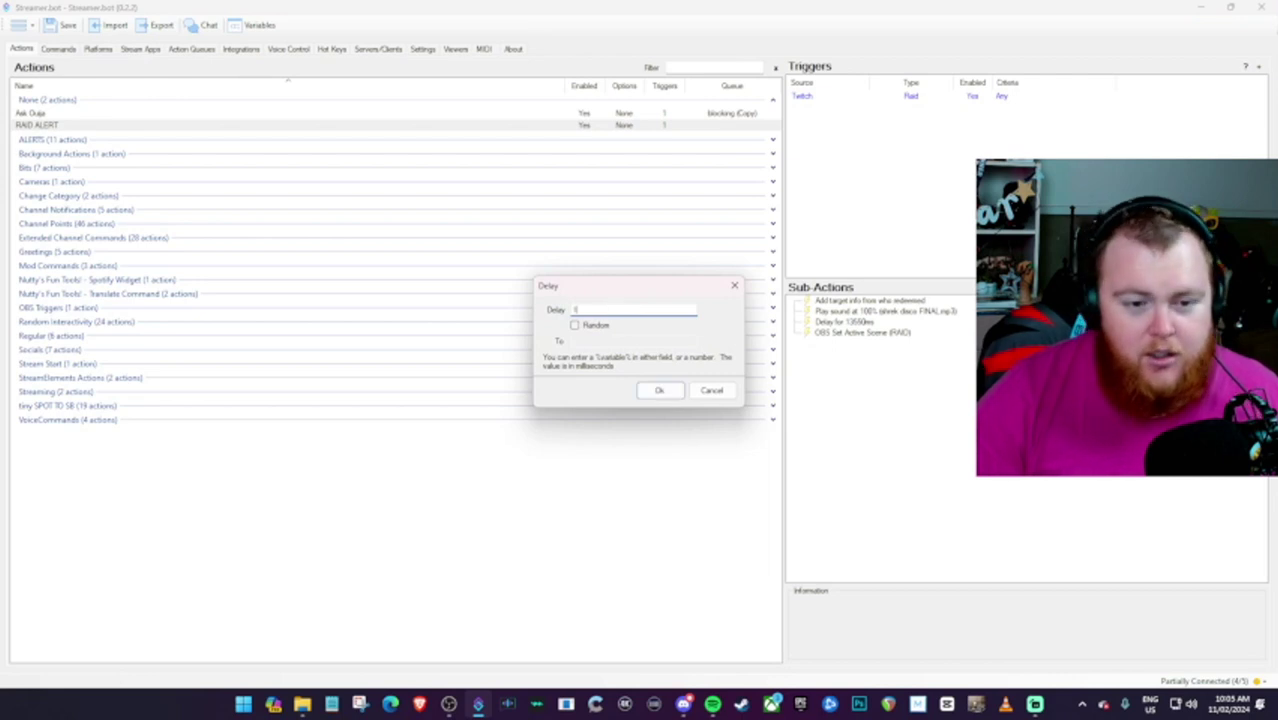
type("3")
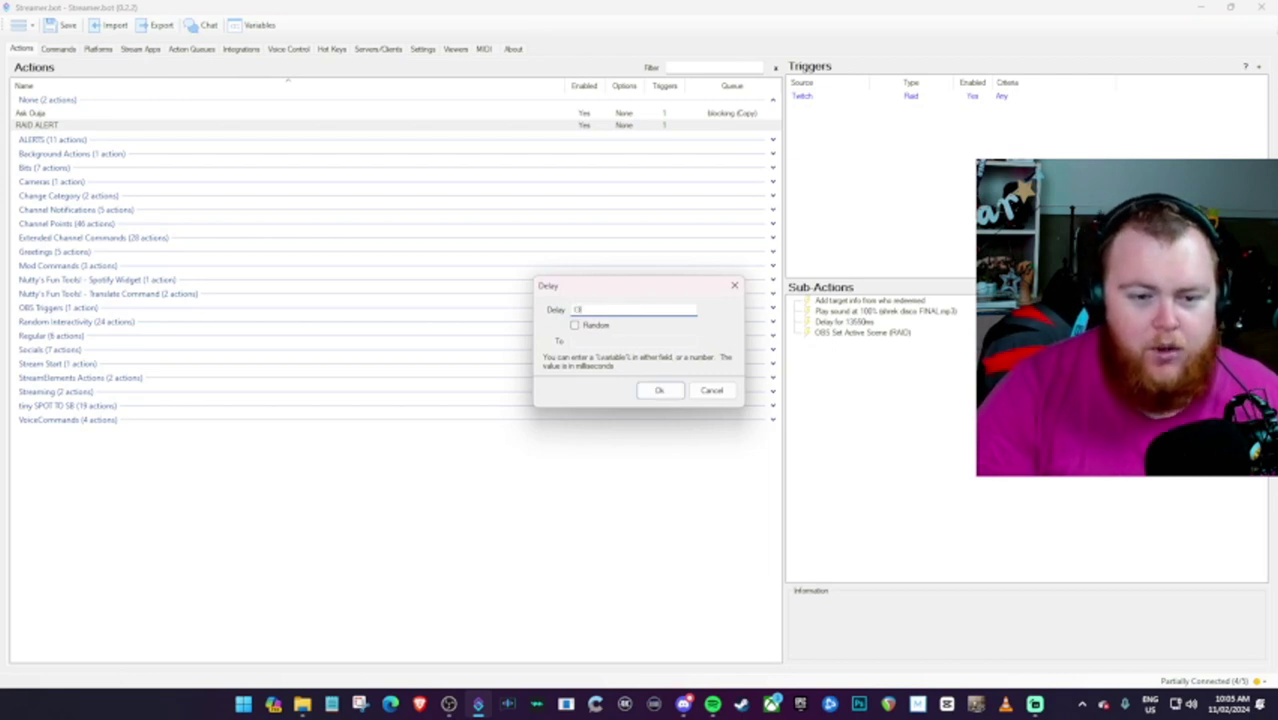
type("550")
key("Return")
Change the first delay to 600 ms and restore Streamer.bot so OBS shows behind
right_click(850, 322)
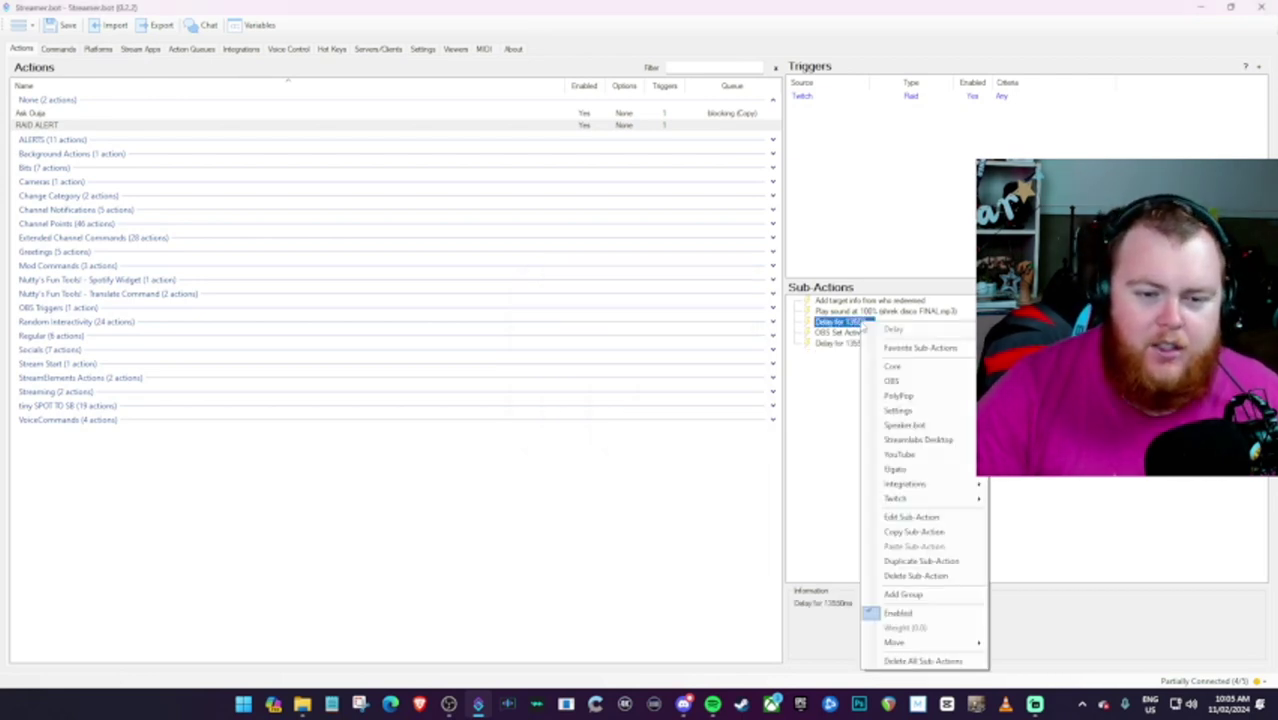
left_click(915, 439)
double_click(840, 343)
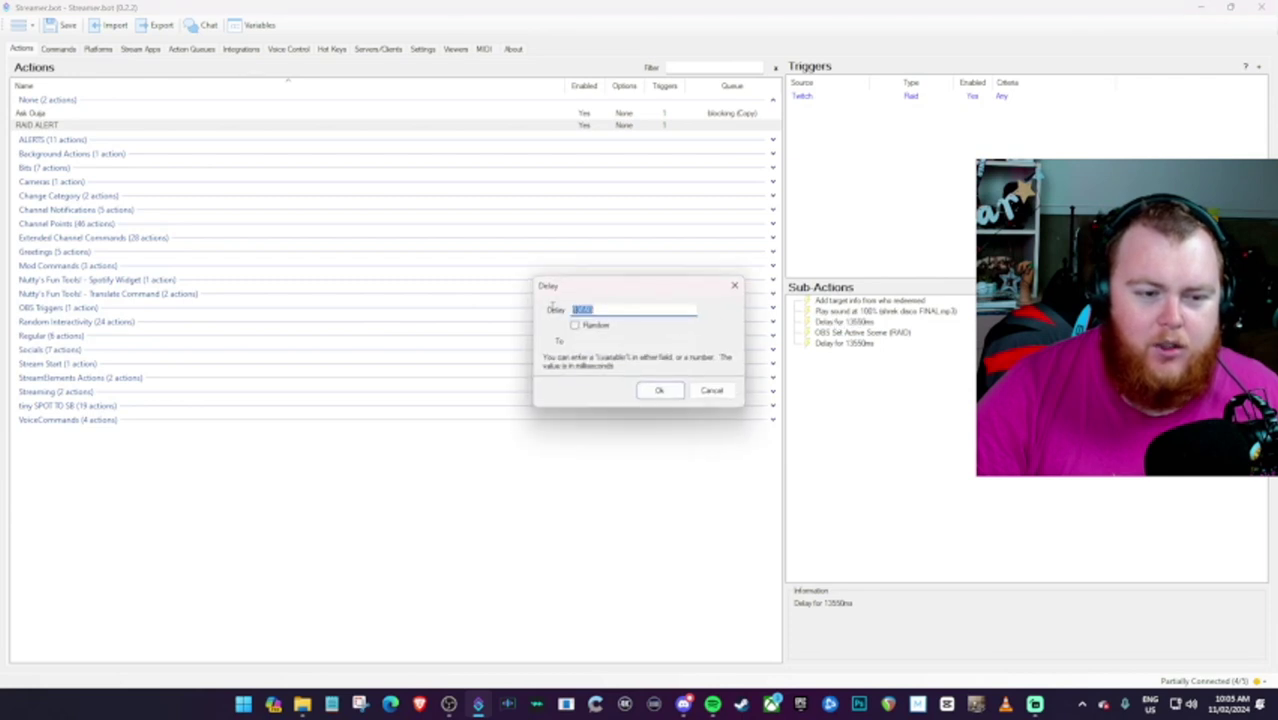
type("600")
key("Return")
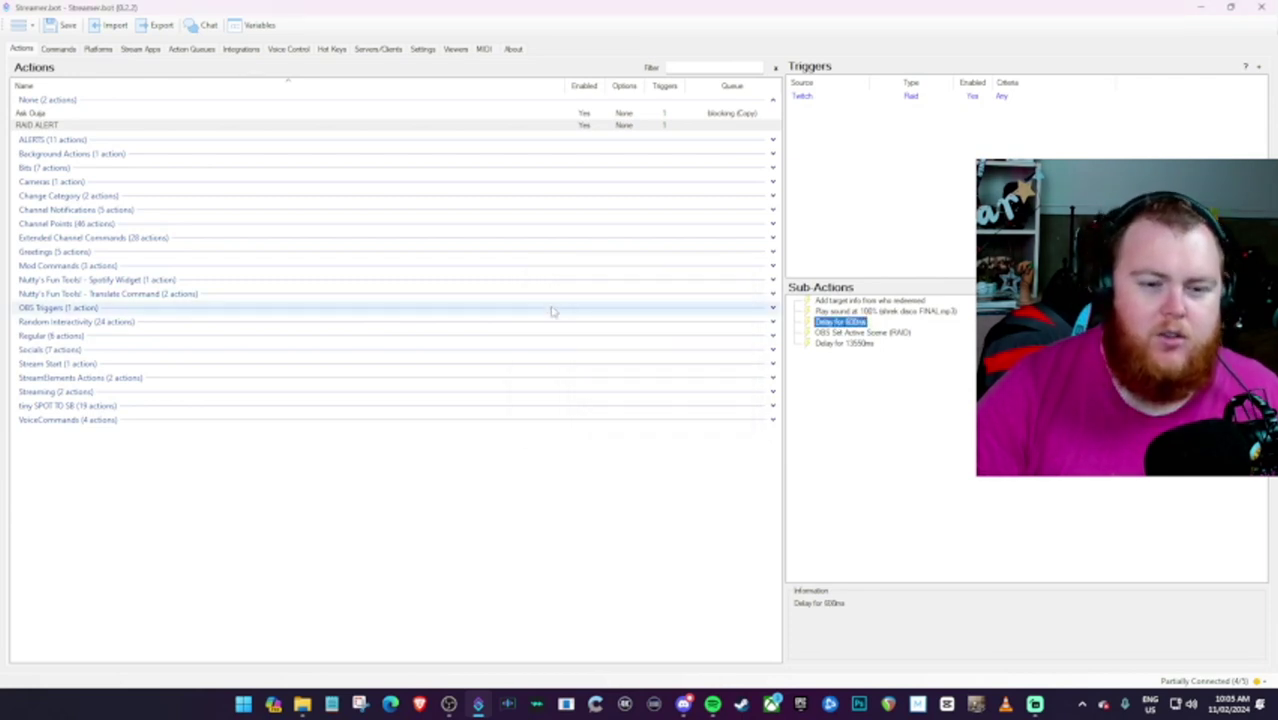
left_click(883, 392)
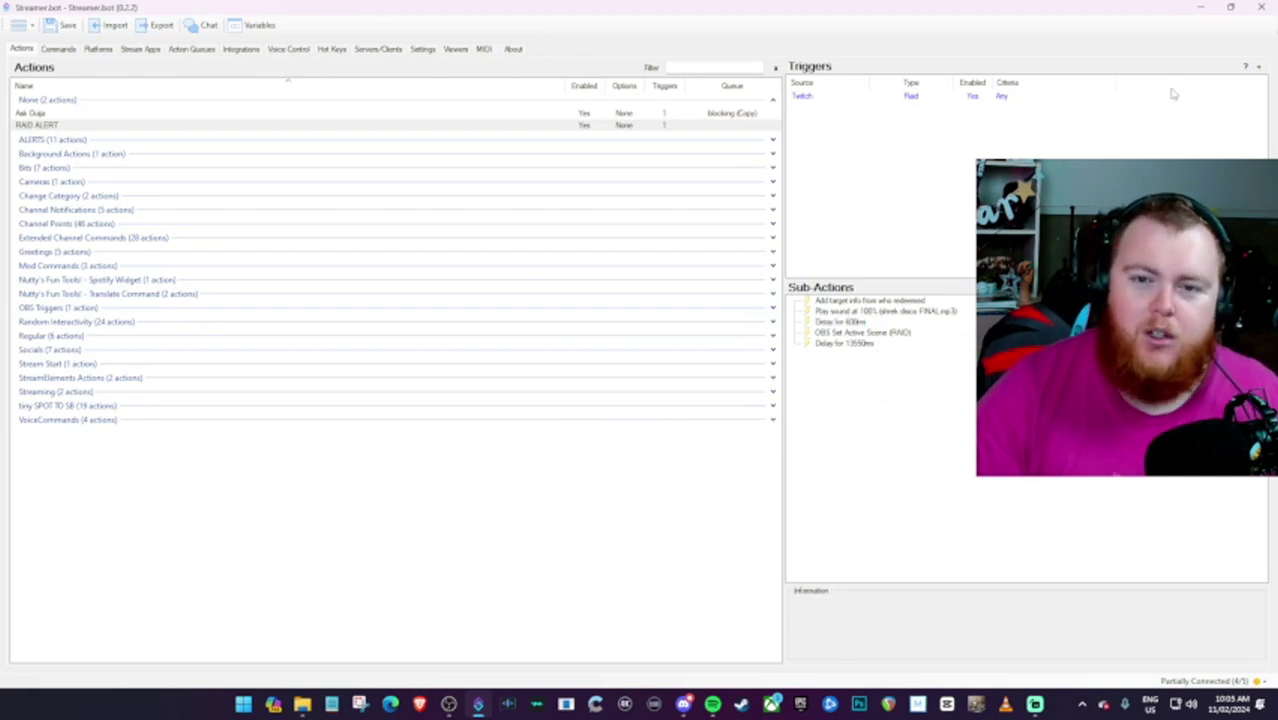
left_click(1240, 6)
Shrink Streamer.bot to the lower right over OBS and open the raid trigger test options
left_click_drag(688, 58, 995, 61)
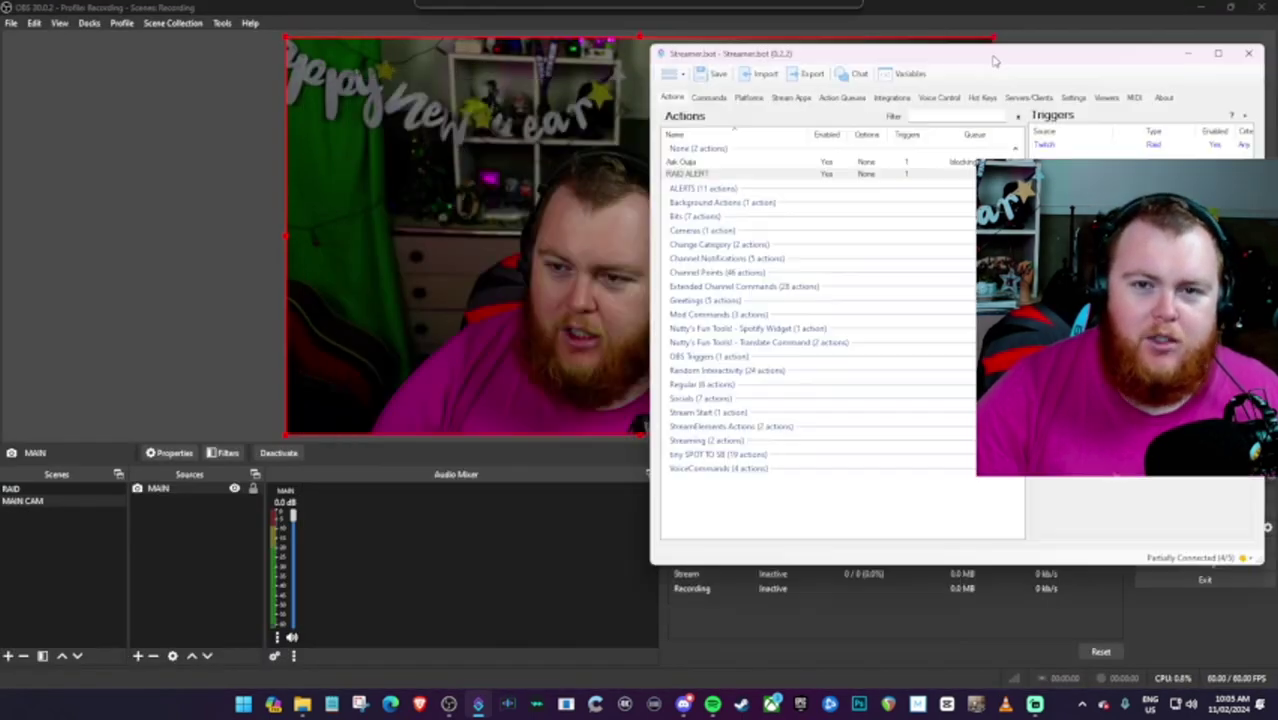
left_click_drag(655, 566, 655, 368)
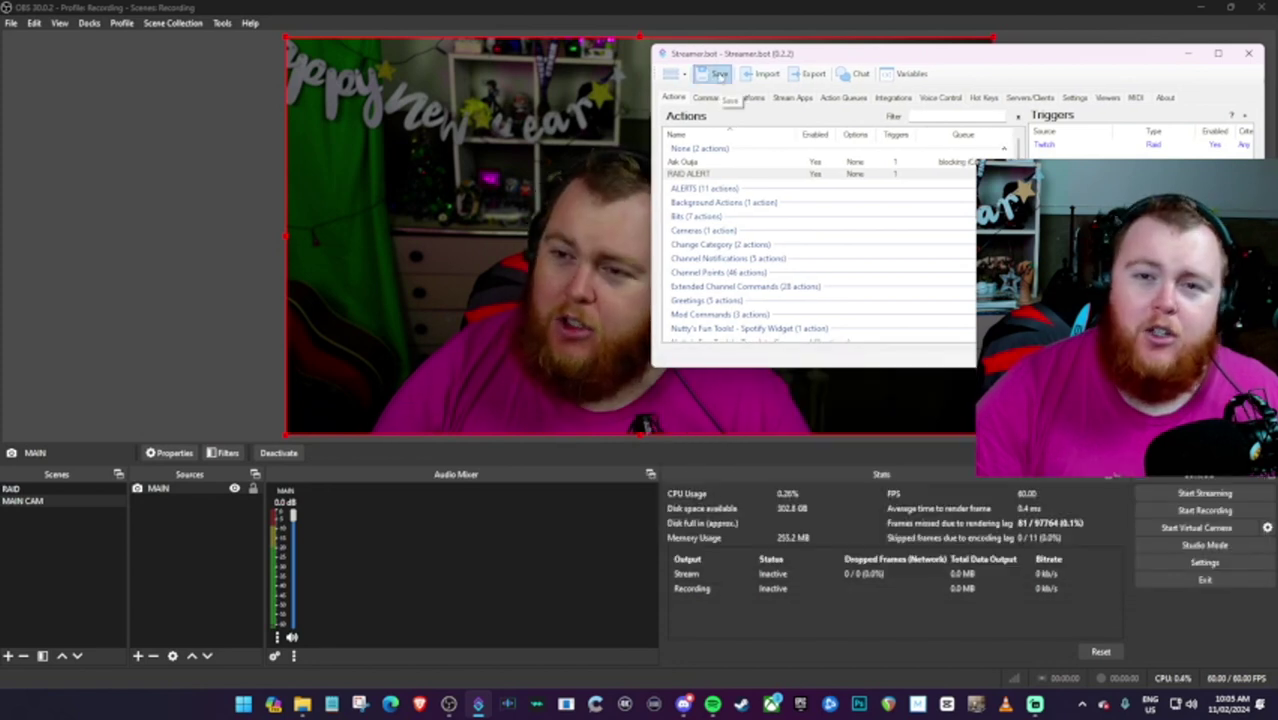
left_click_drag(720, 53, 733, 356)
right_click(1063, 478)
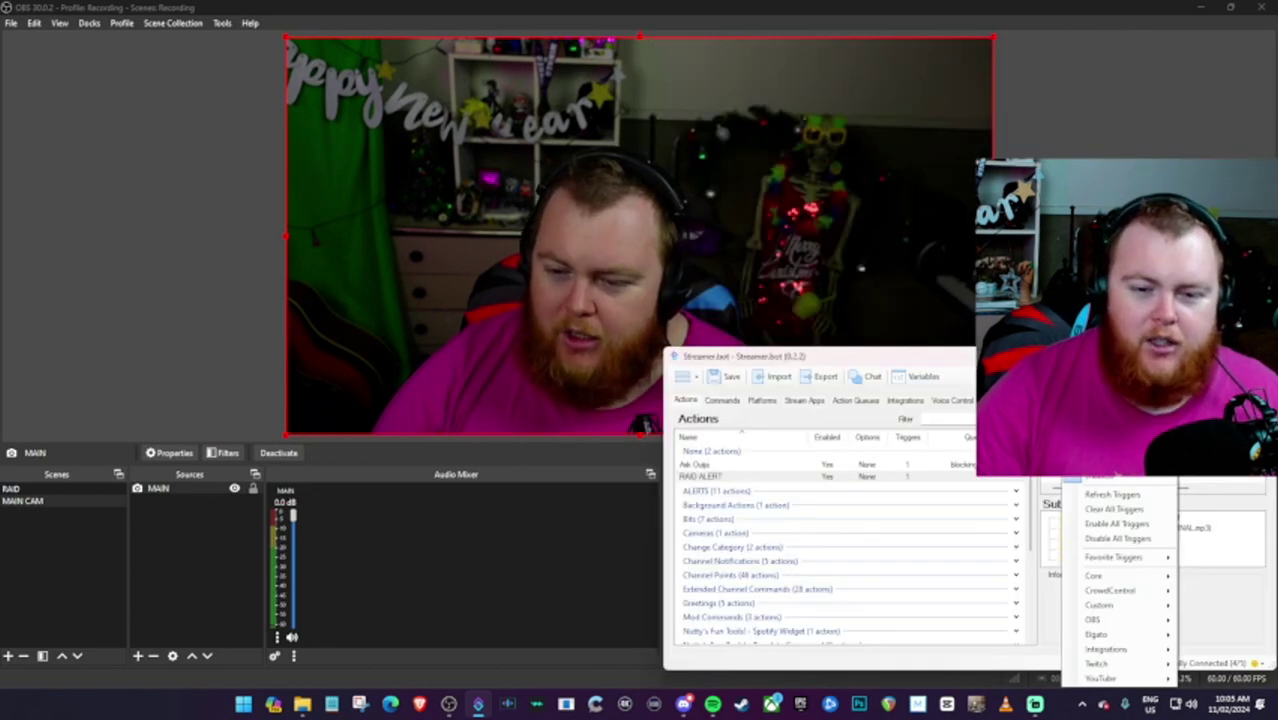
key("Escape")
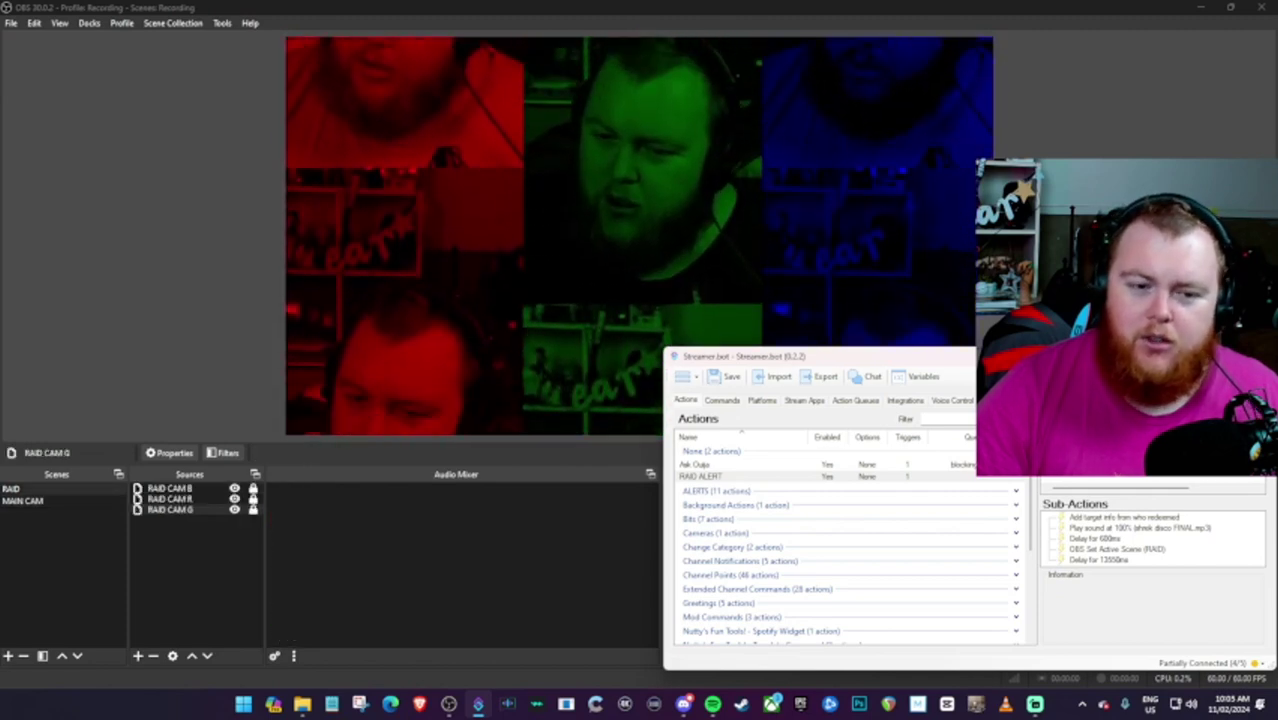
Set the action's first delay to 3000 ms and revisit the trigger options
left_click_drag(740, 356, 713, 338)
left_click(1071, 541)
left_click(1088, 522)
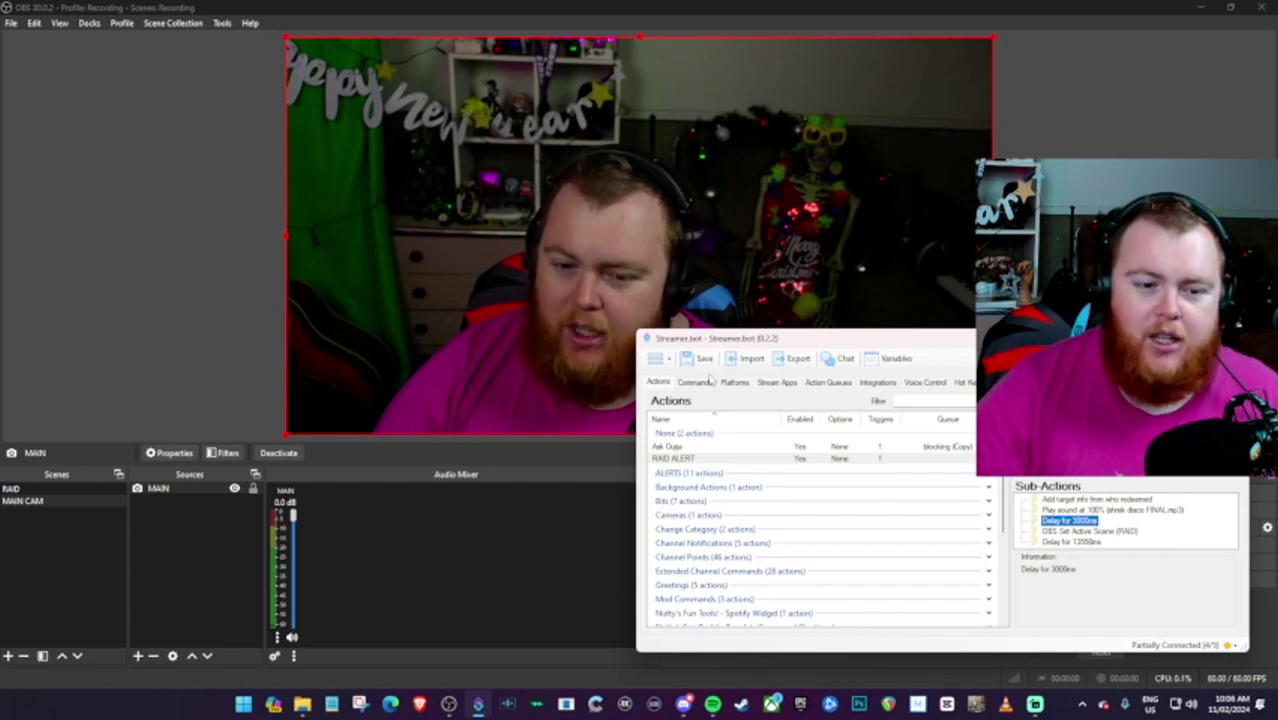
right_click(1032, 480)
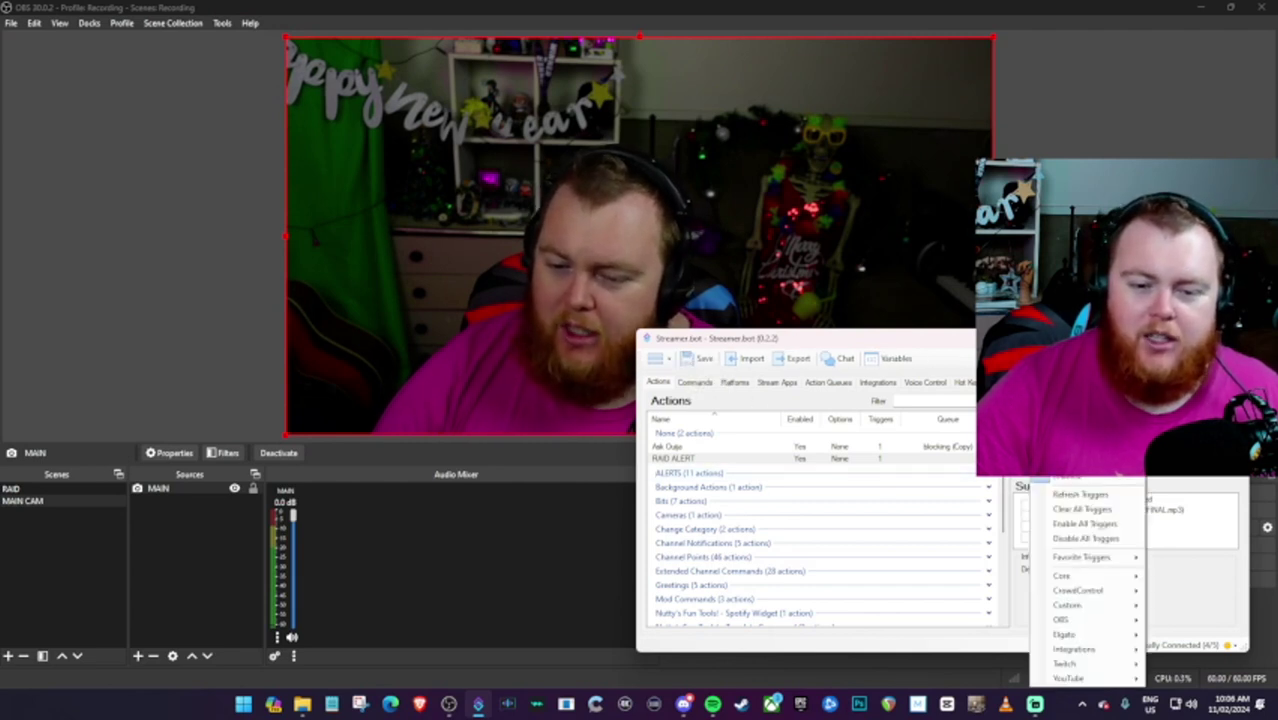
key("Escape")
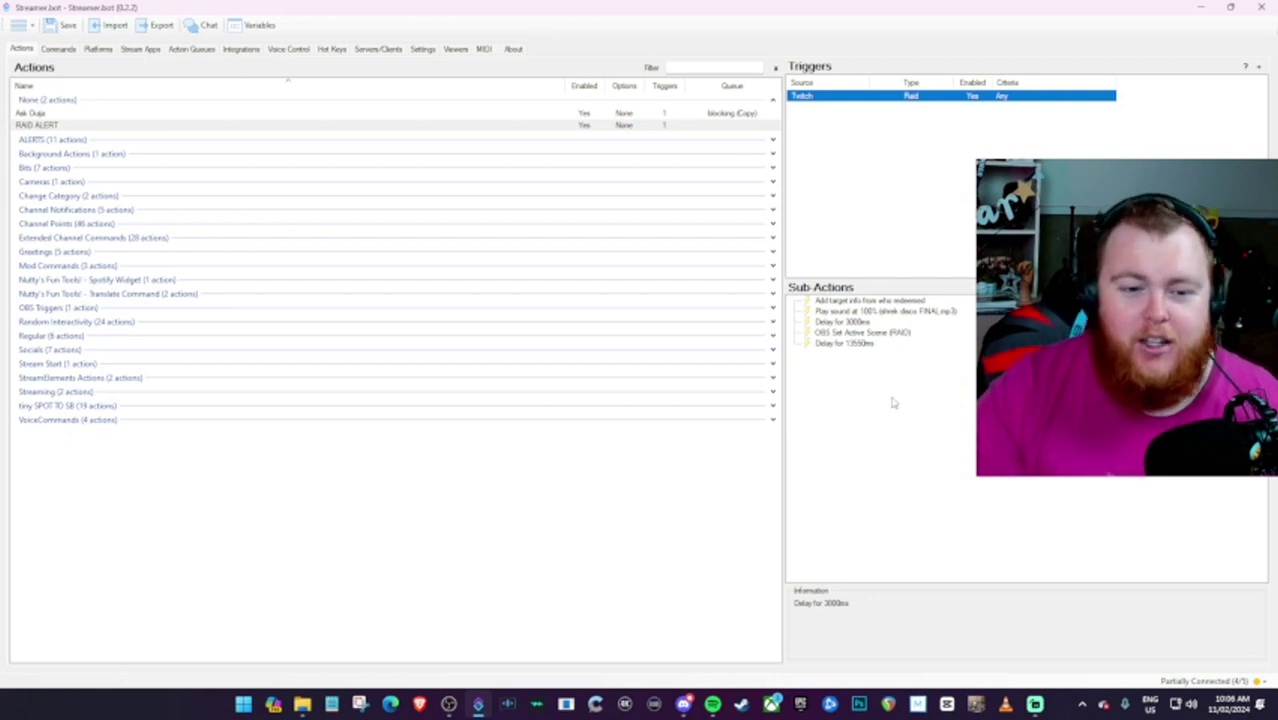
Add a Twitch Send Message sub-action: '%user% has raided the channel with %viewers% viewers!'
left_click(893, 402)
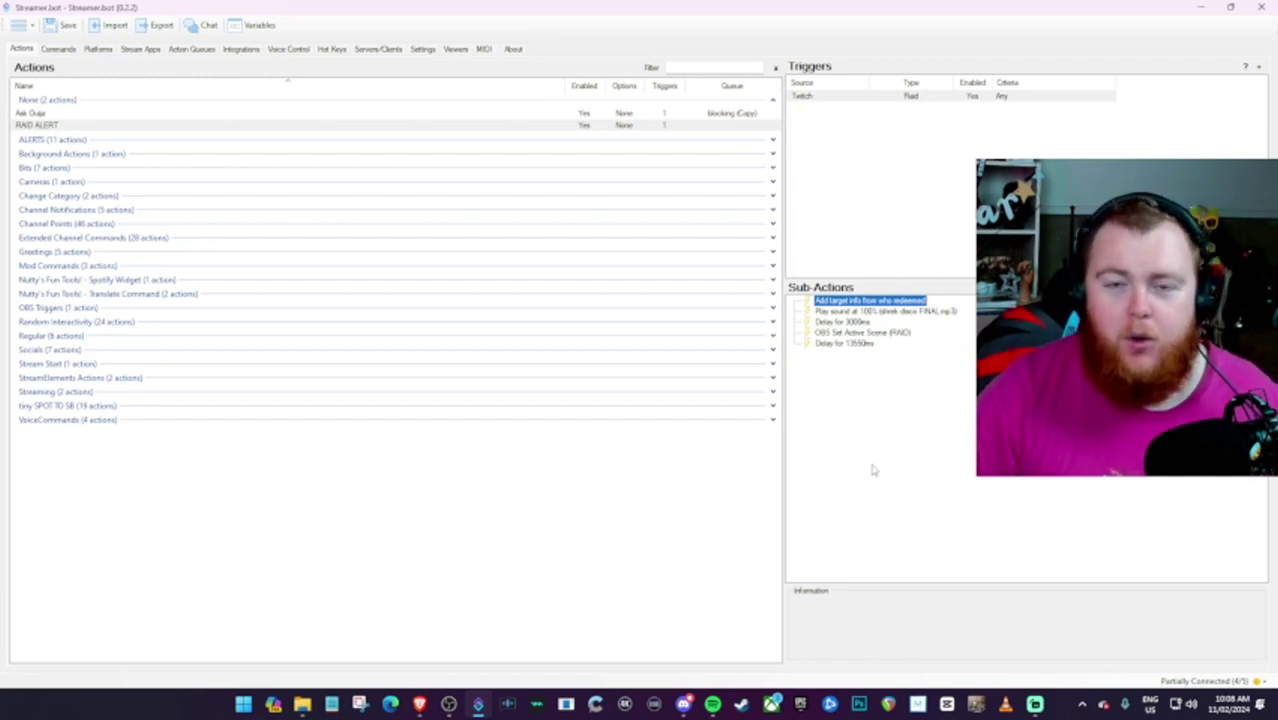
right_click(872, 470)
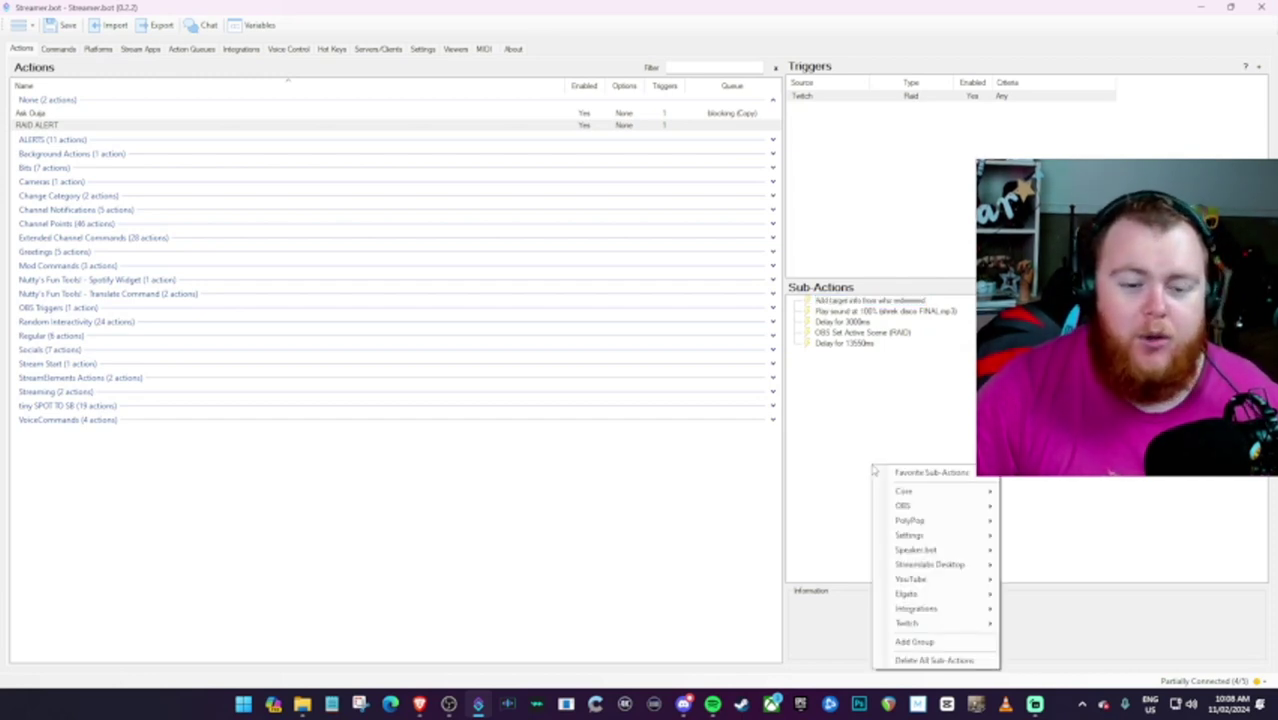
mouse_move(935, 624)
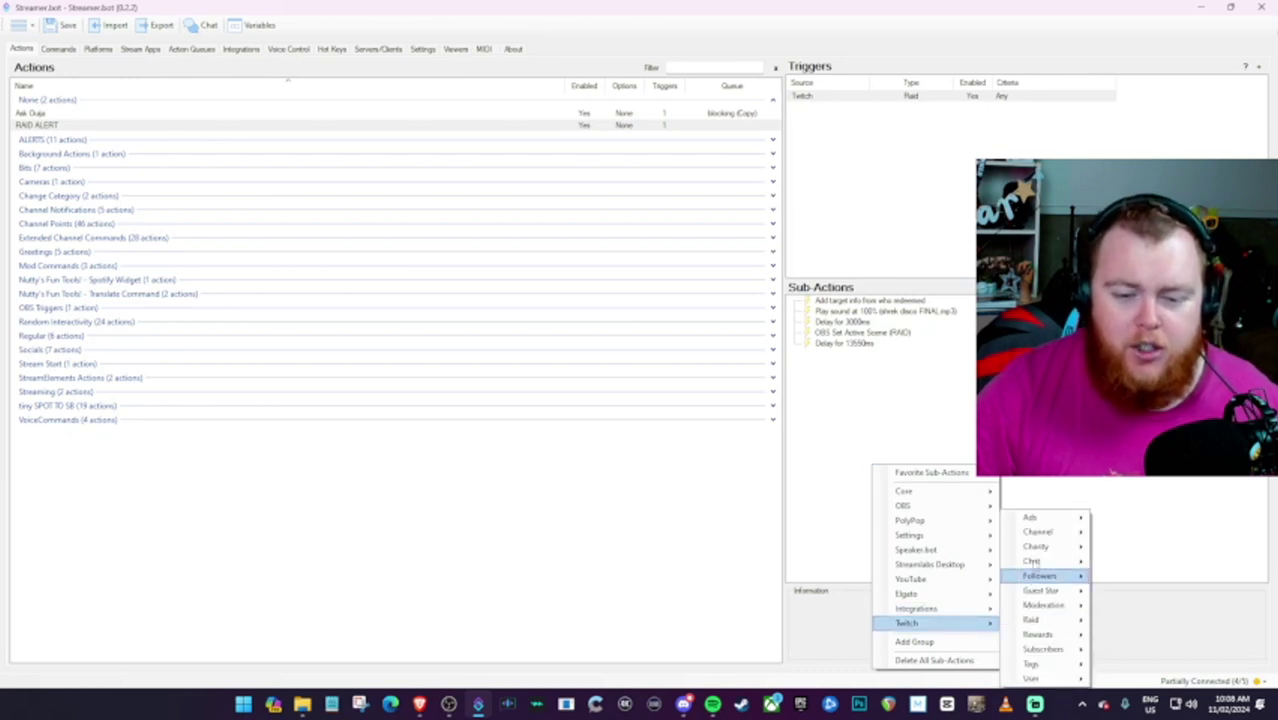
mouse_move(1040, 561)
left_click(1134, 607)
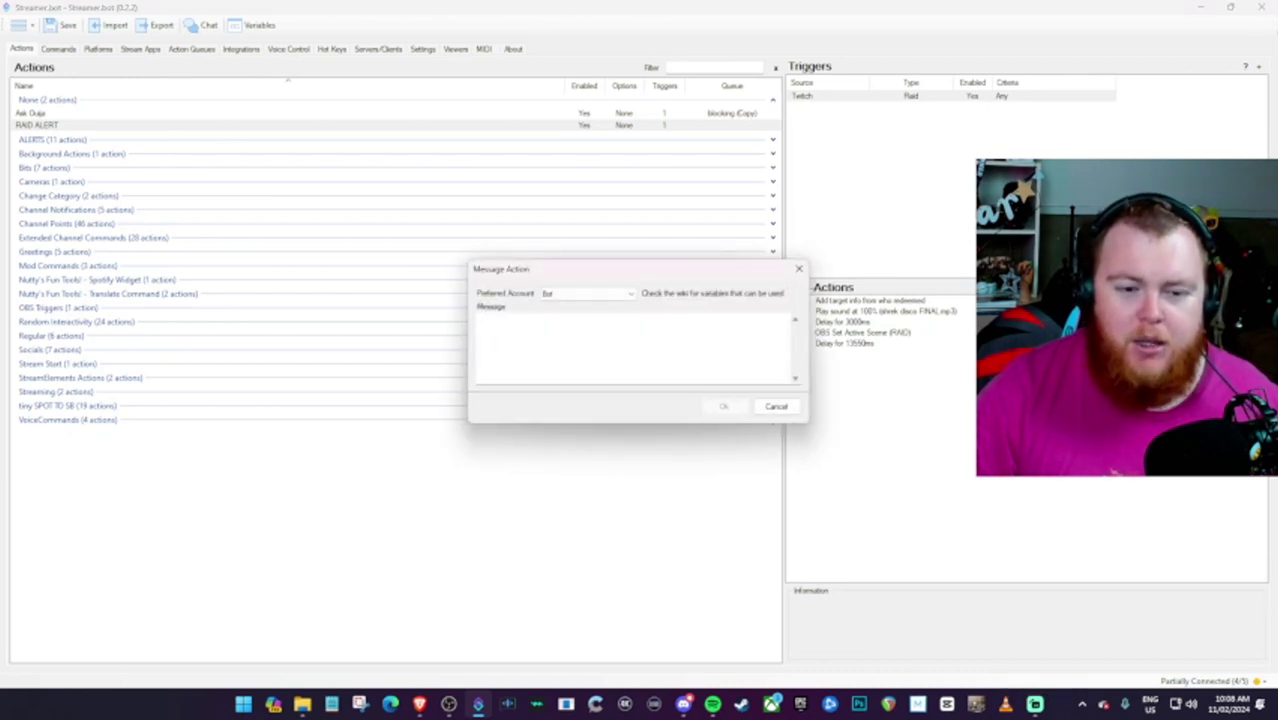
left_click(607, 346)
type("/")
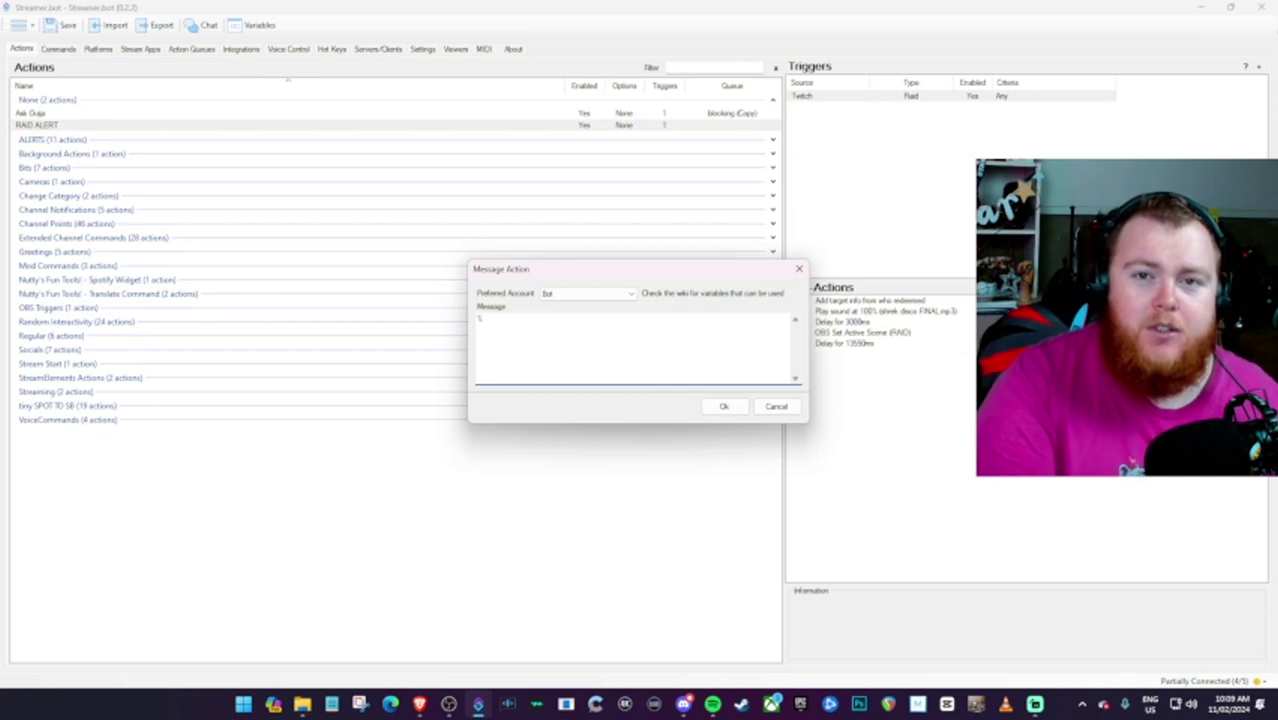
type("sho")
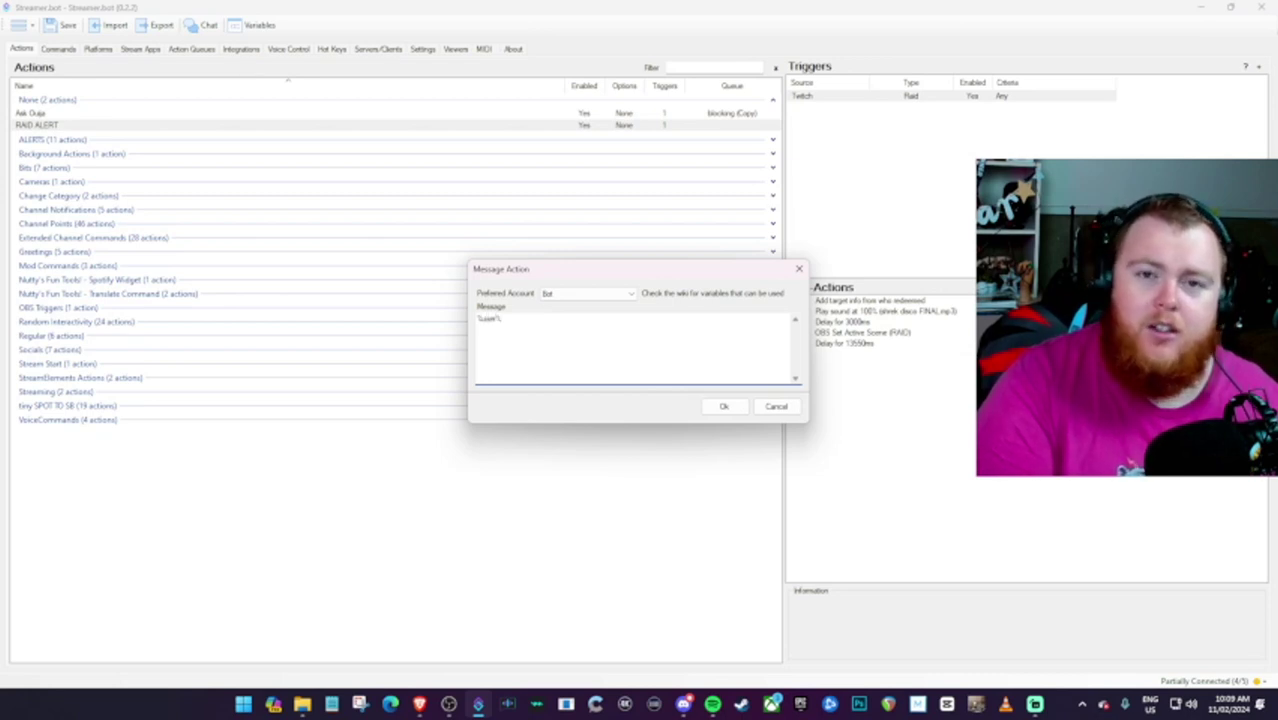
type("u")
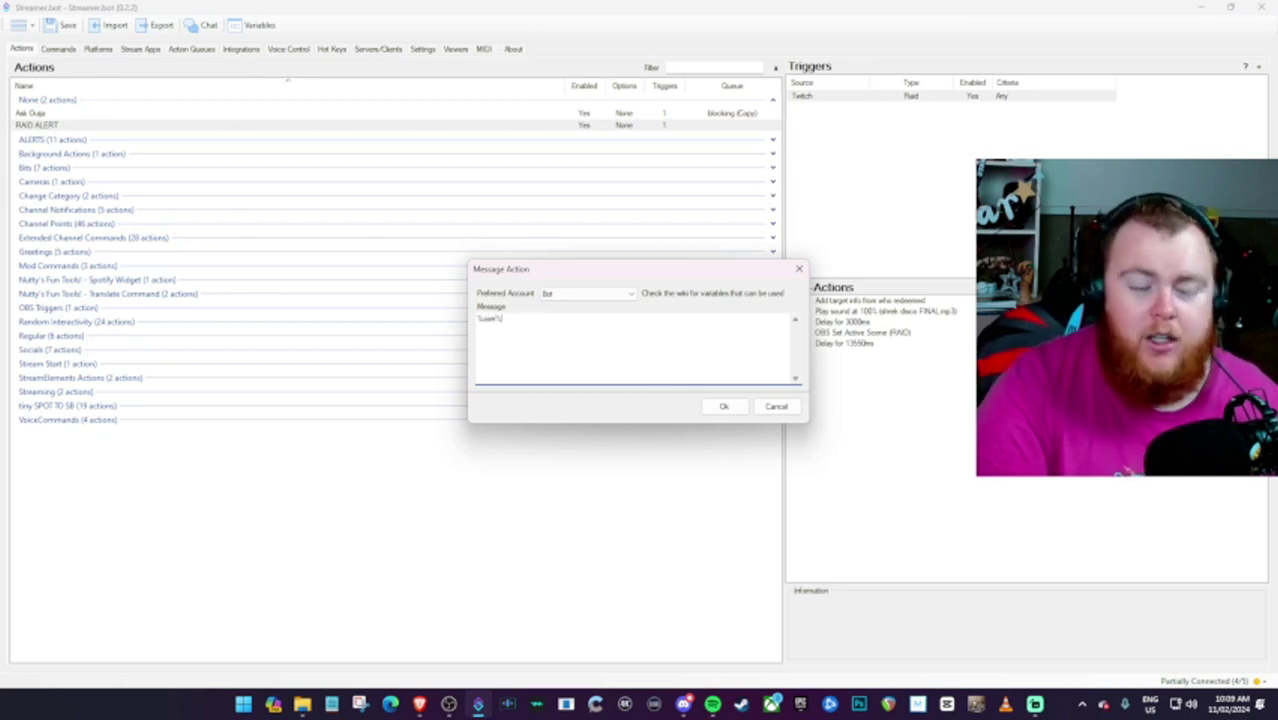
type("tout")
type("the ch")
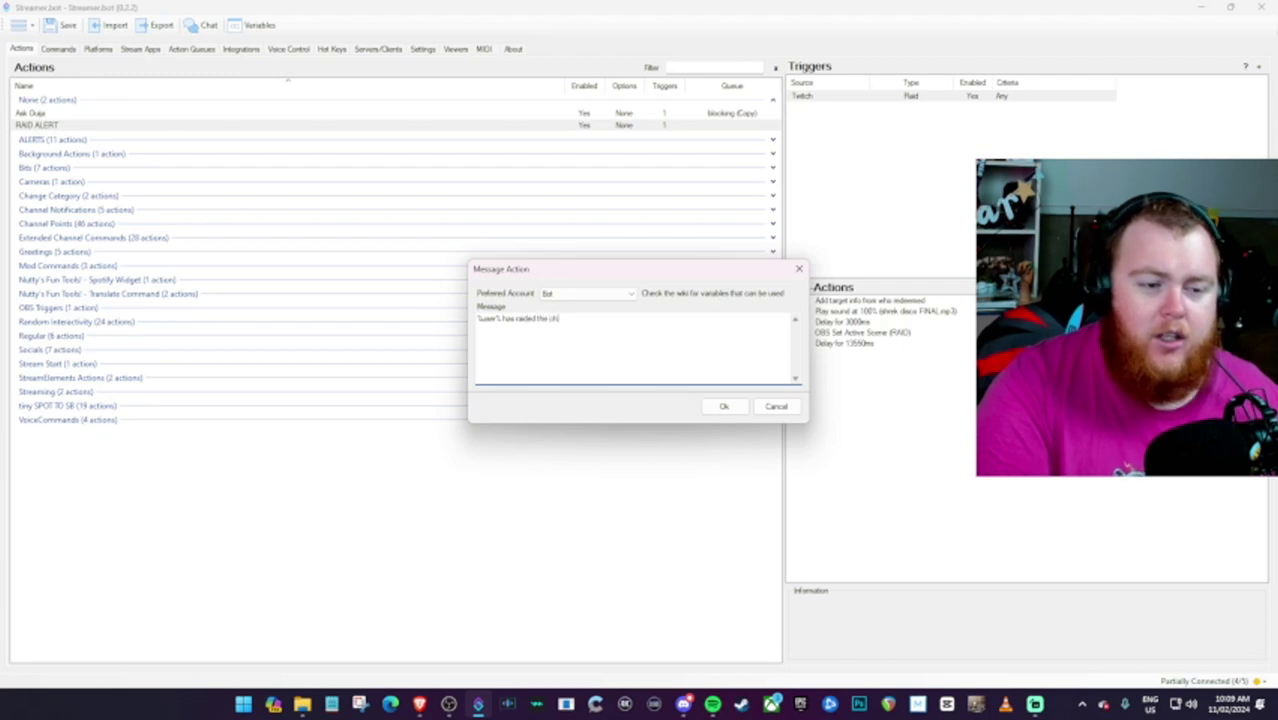
type("annel with %v")
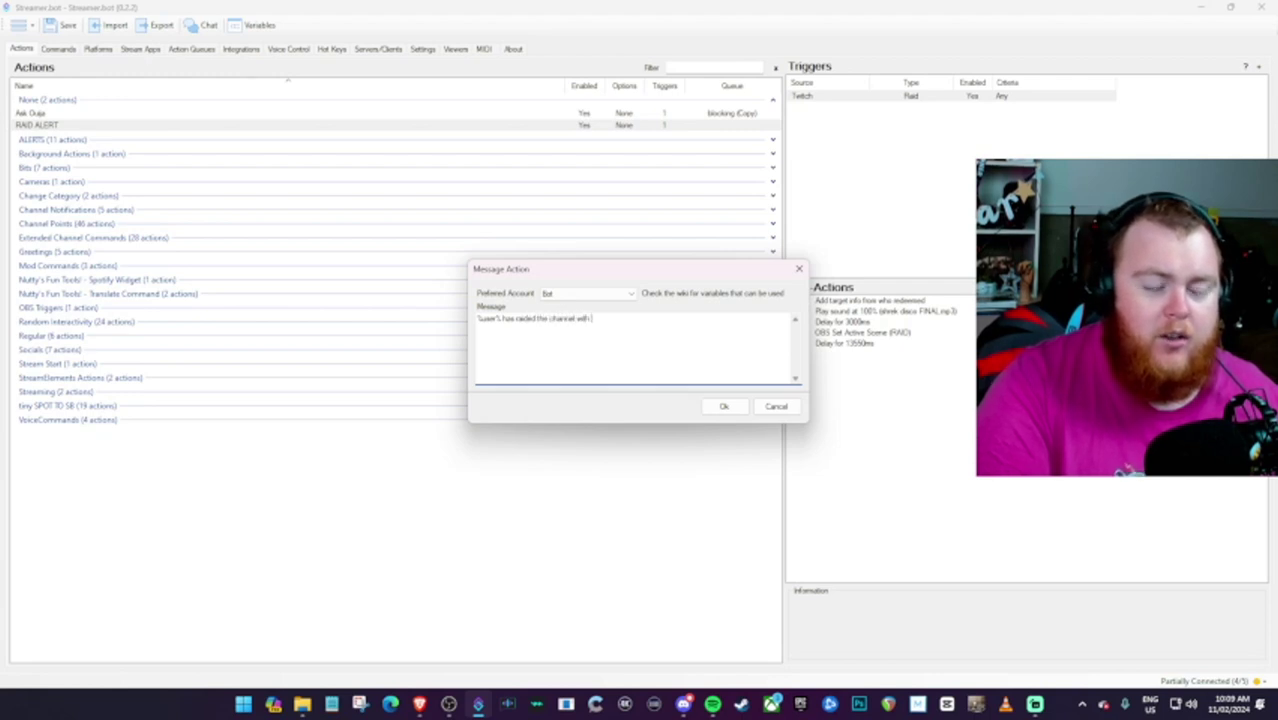
type("iew")
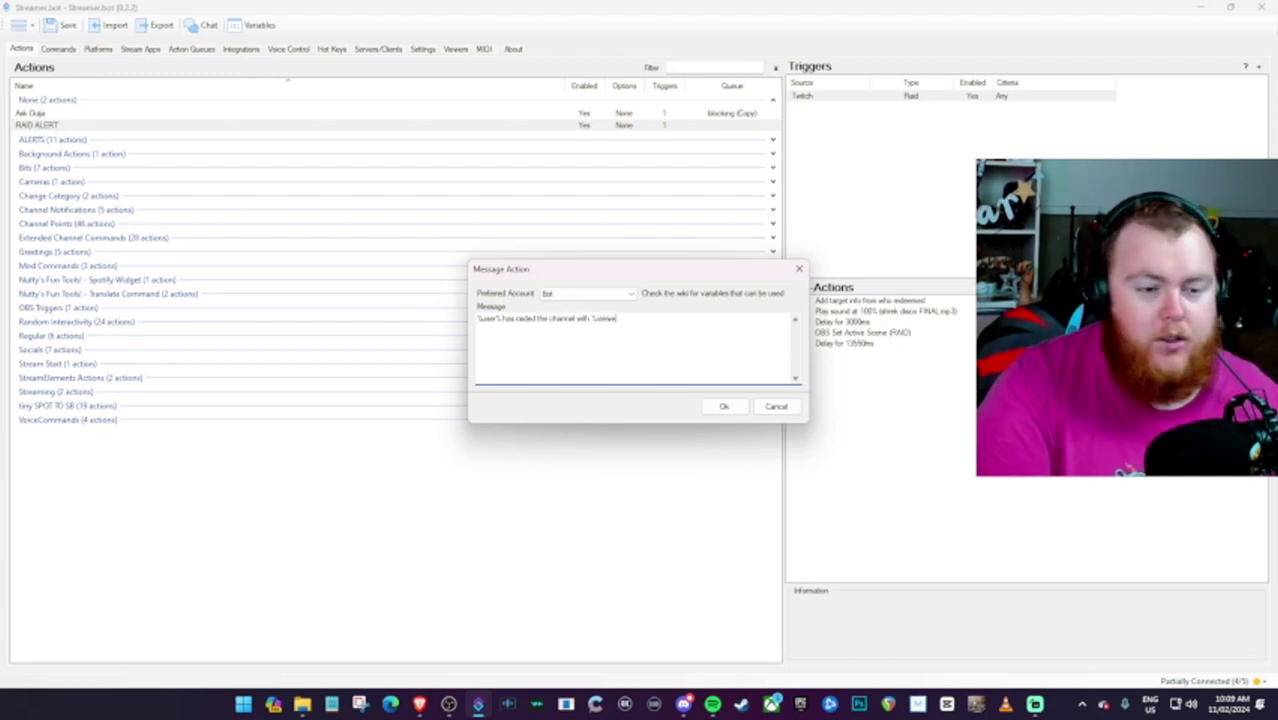
type("ers%")
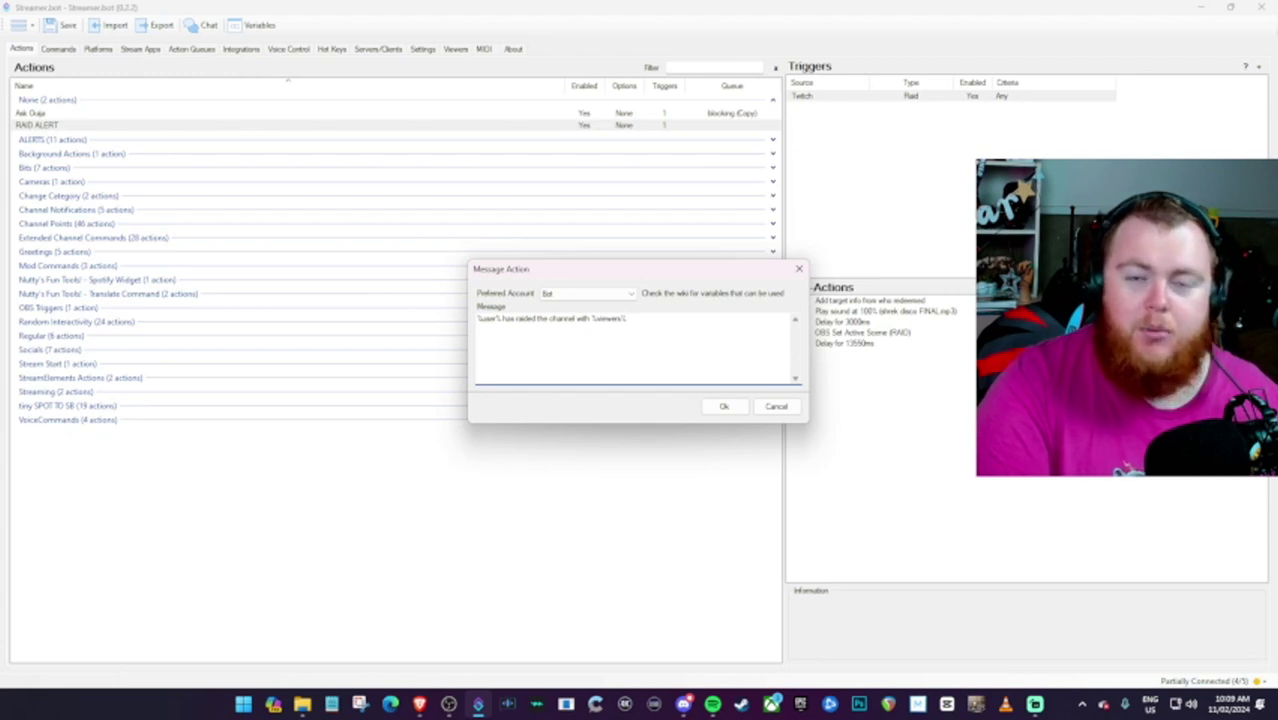
type(" viewers!")
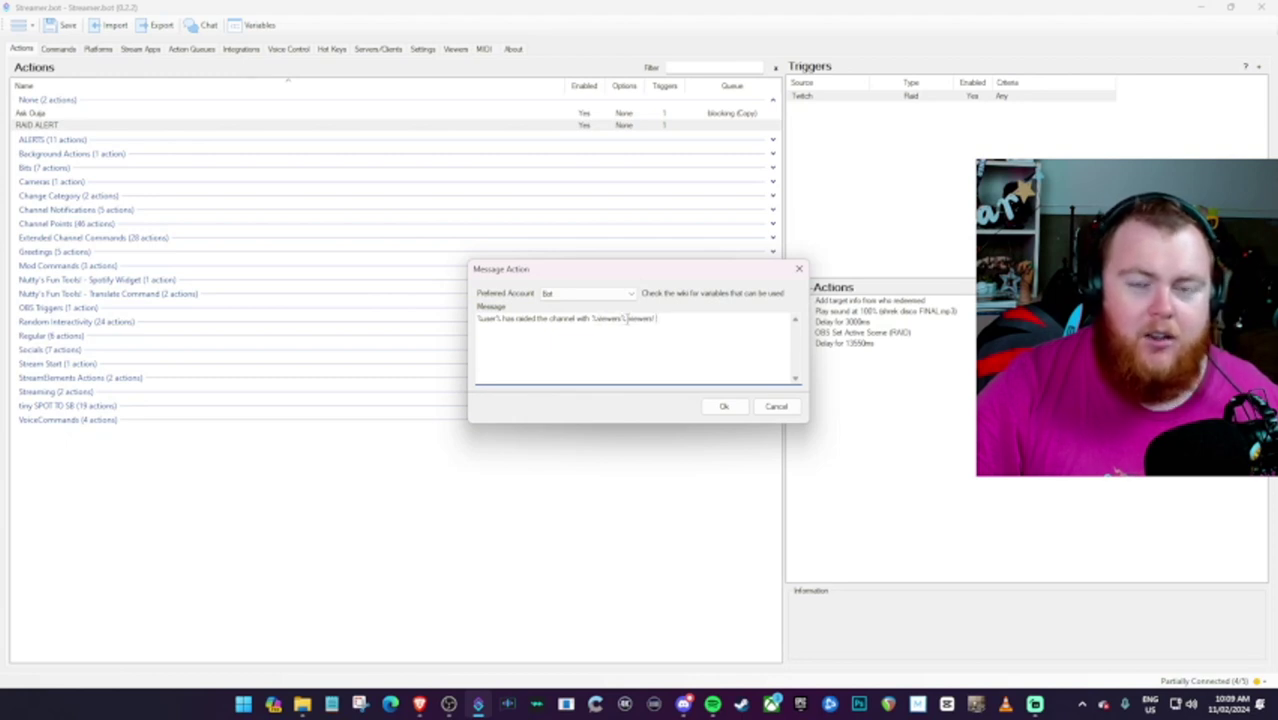
Confirm the chat message and move it above the 13550 ms delay
left_click(724, 406)
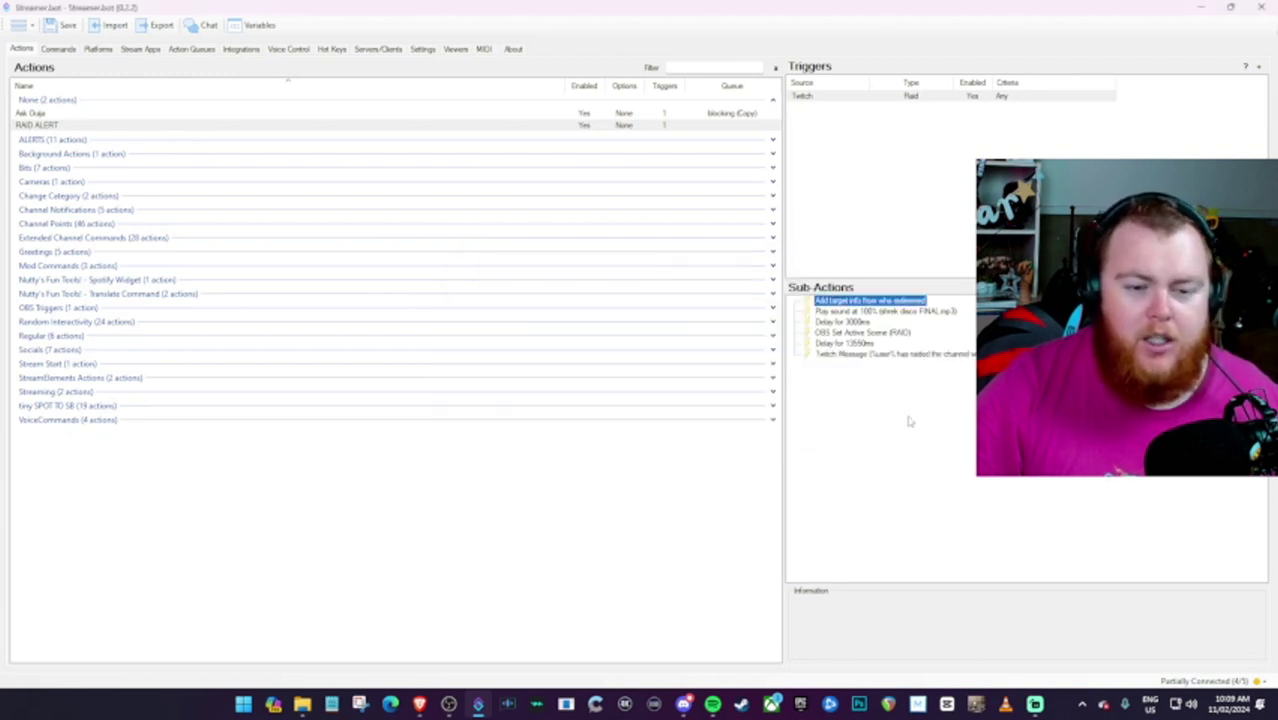
left_click(848, 355)
left_click_drag(848, 358, 855, 345)
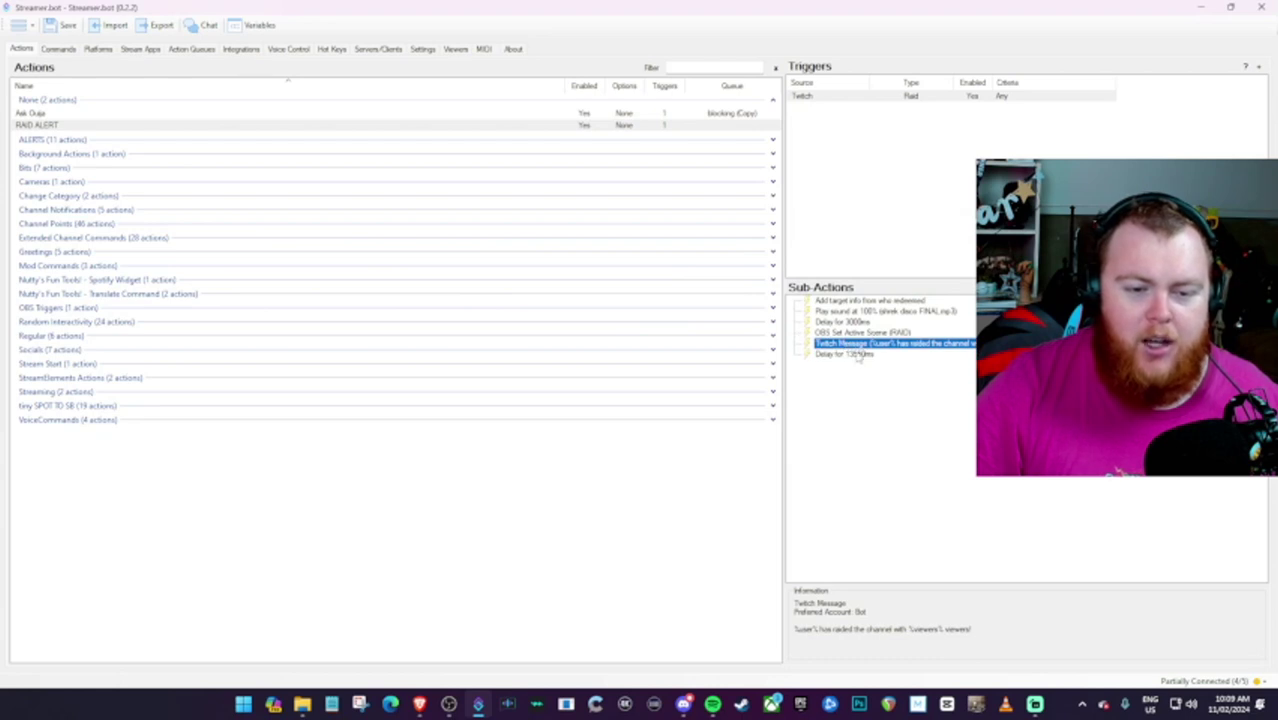
left_click(833, 357)
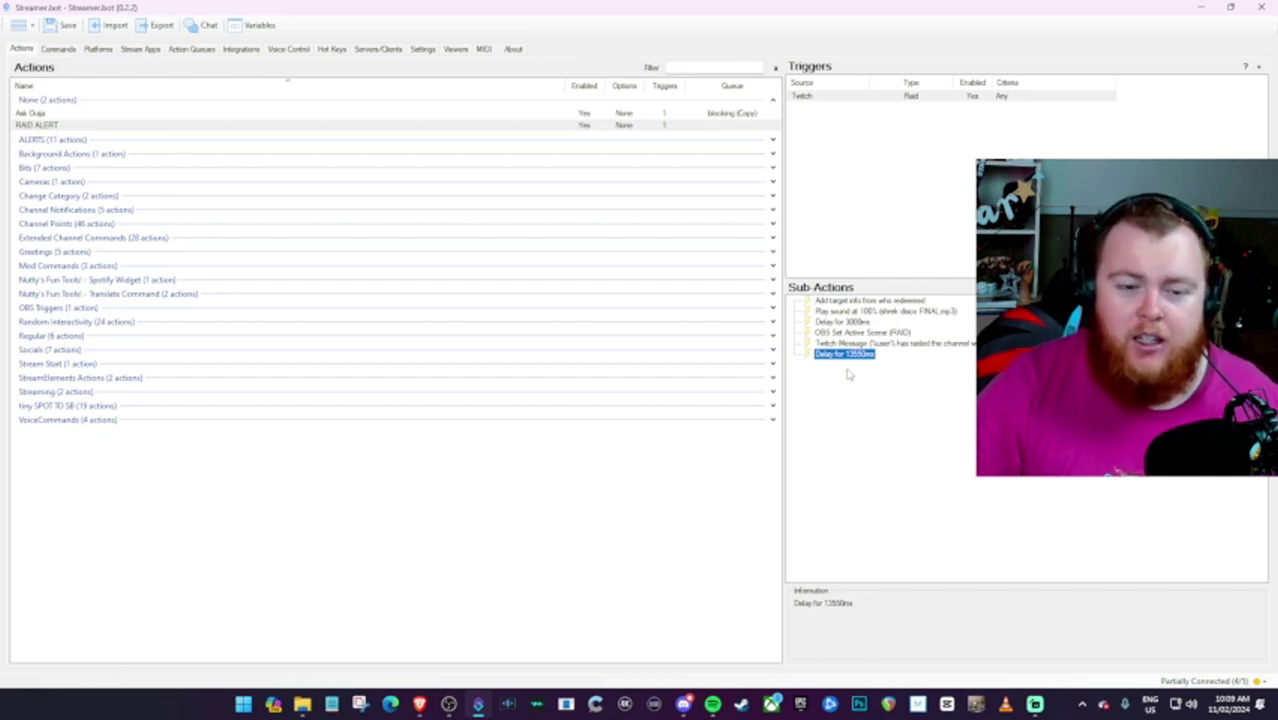
left_click(848, 374)
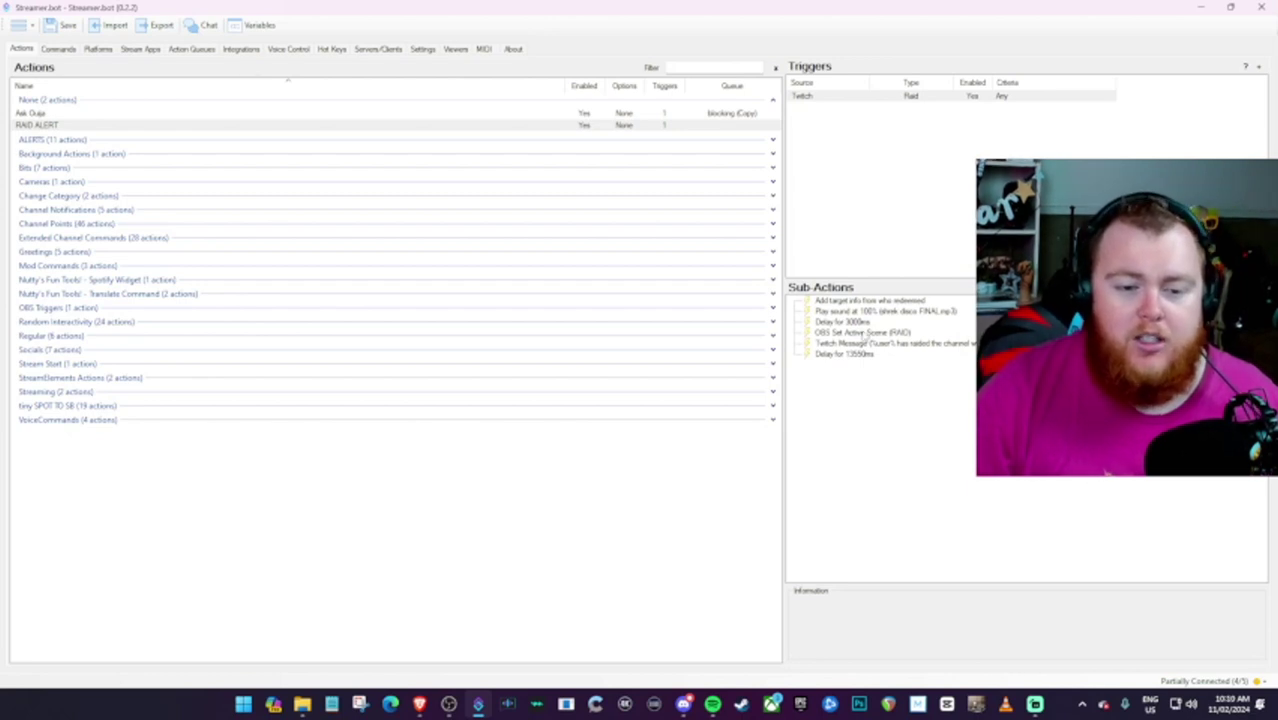
Duplicate the RAID scene-switch sub-action and retarget the copy to MAIN CAM
right_click(866, 339)
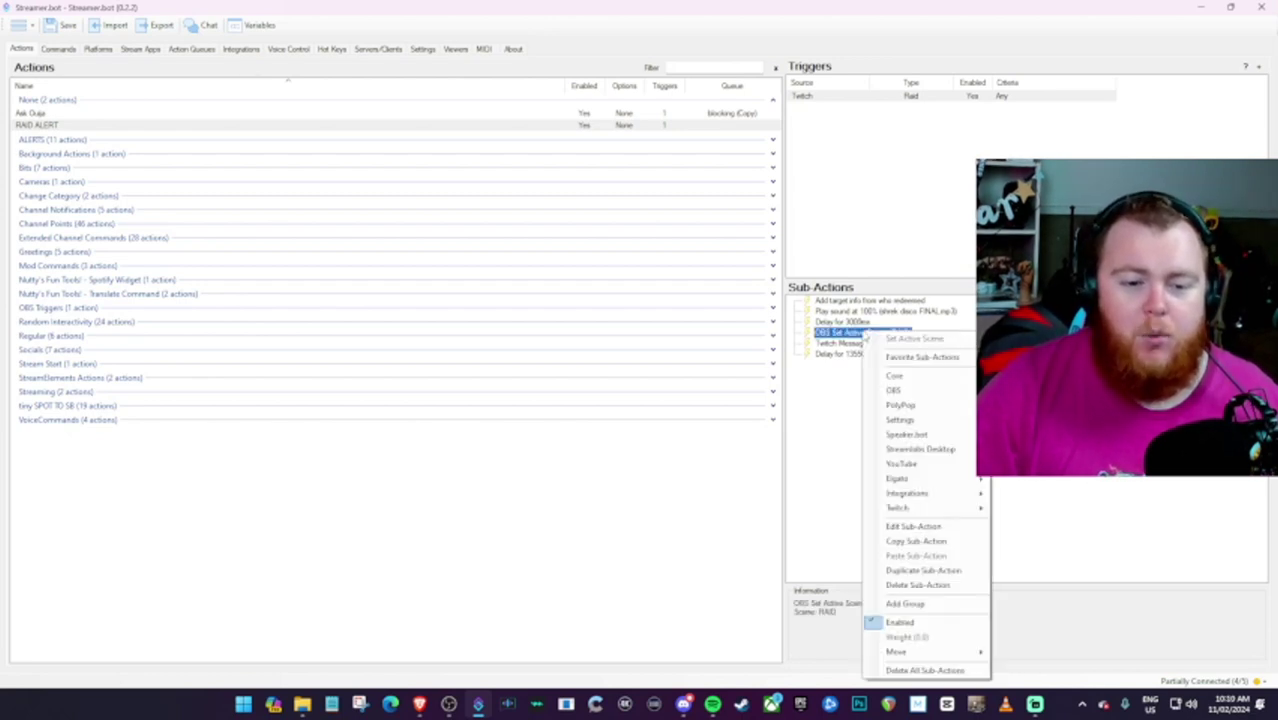
left_click(920, 570)
double_click(858, 365)
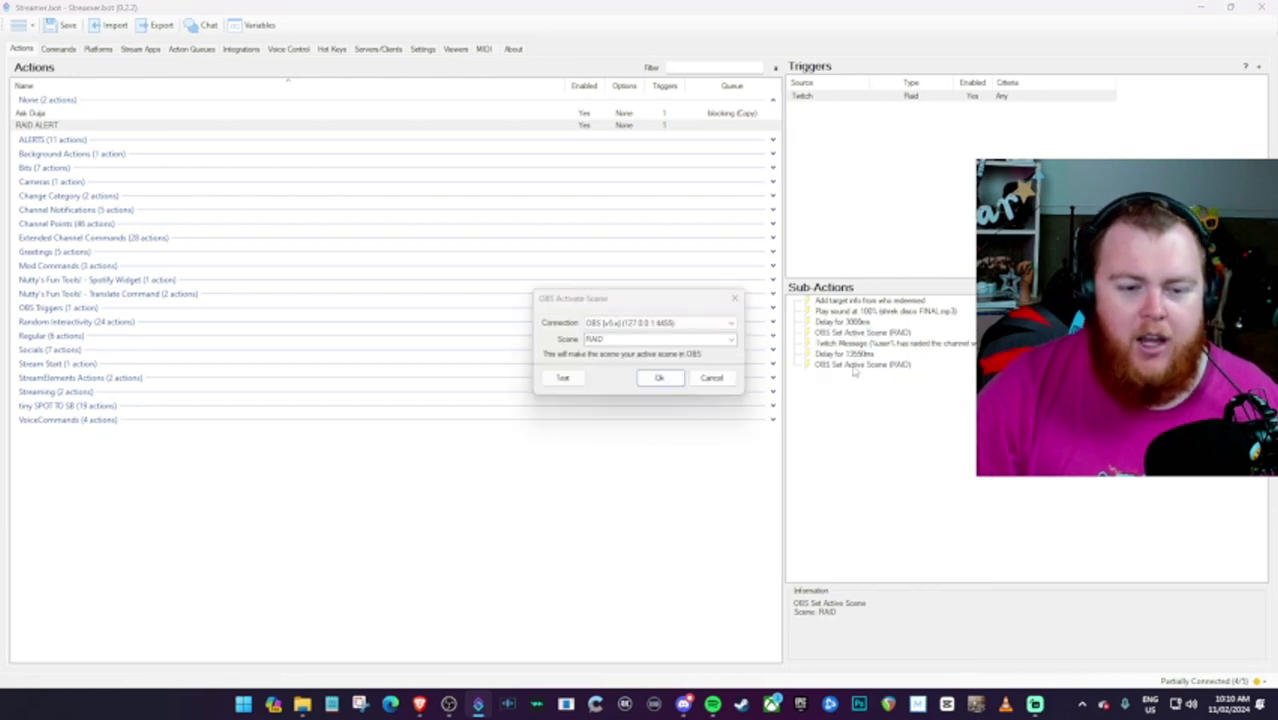
left_click(731, 340)
left_click(630, 358)
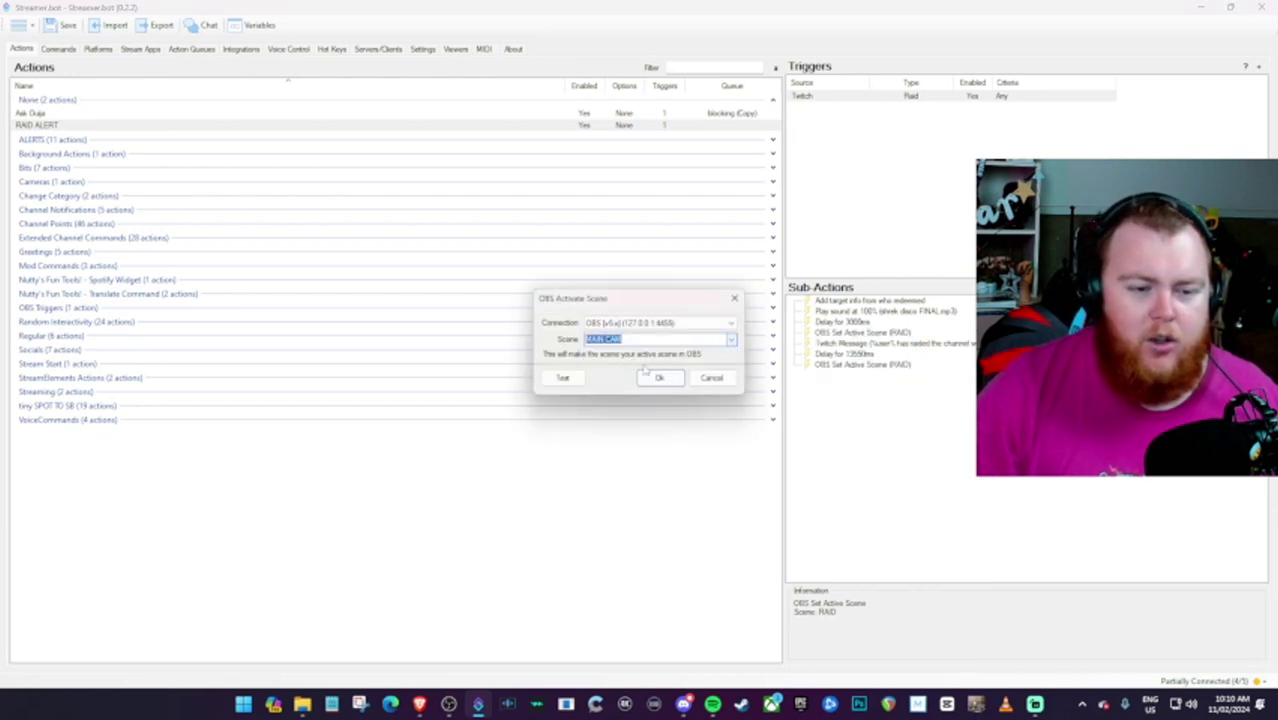
left_click(659, 377)
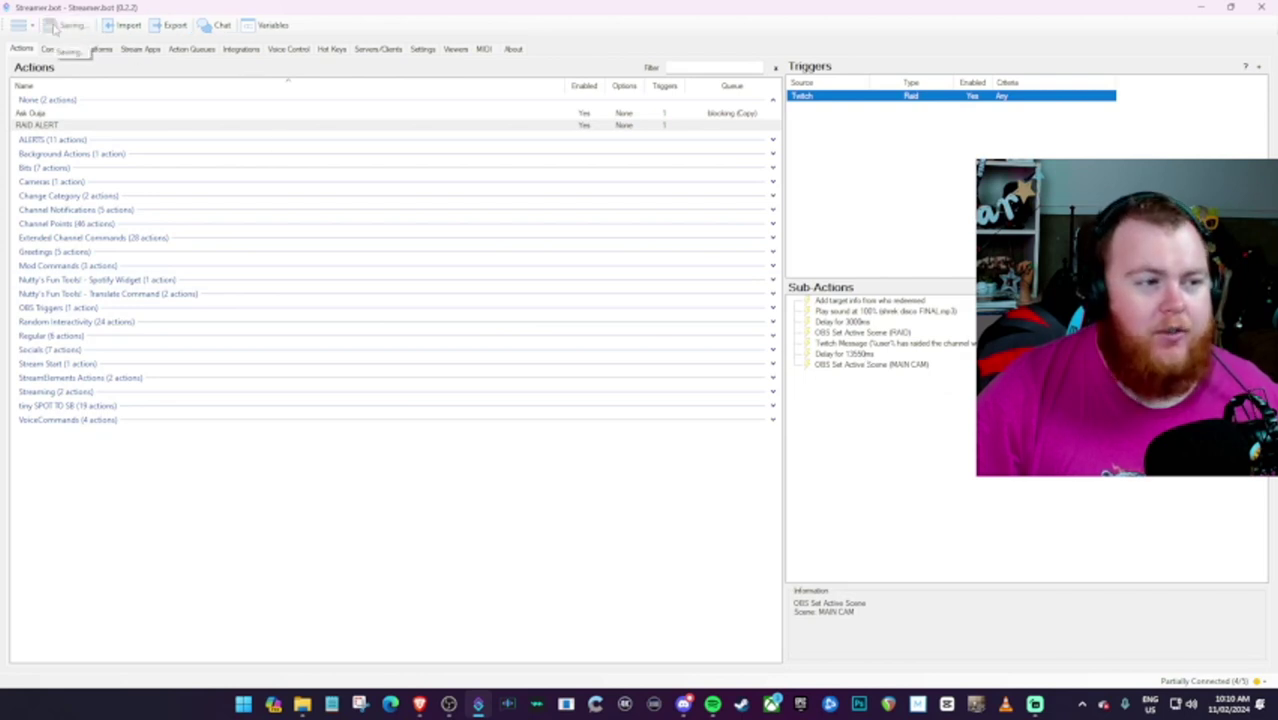
Move Streamer.bot aside, then switch OBS to RAID and back to MAIN CAM
left_click(1231, 8)
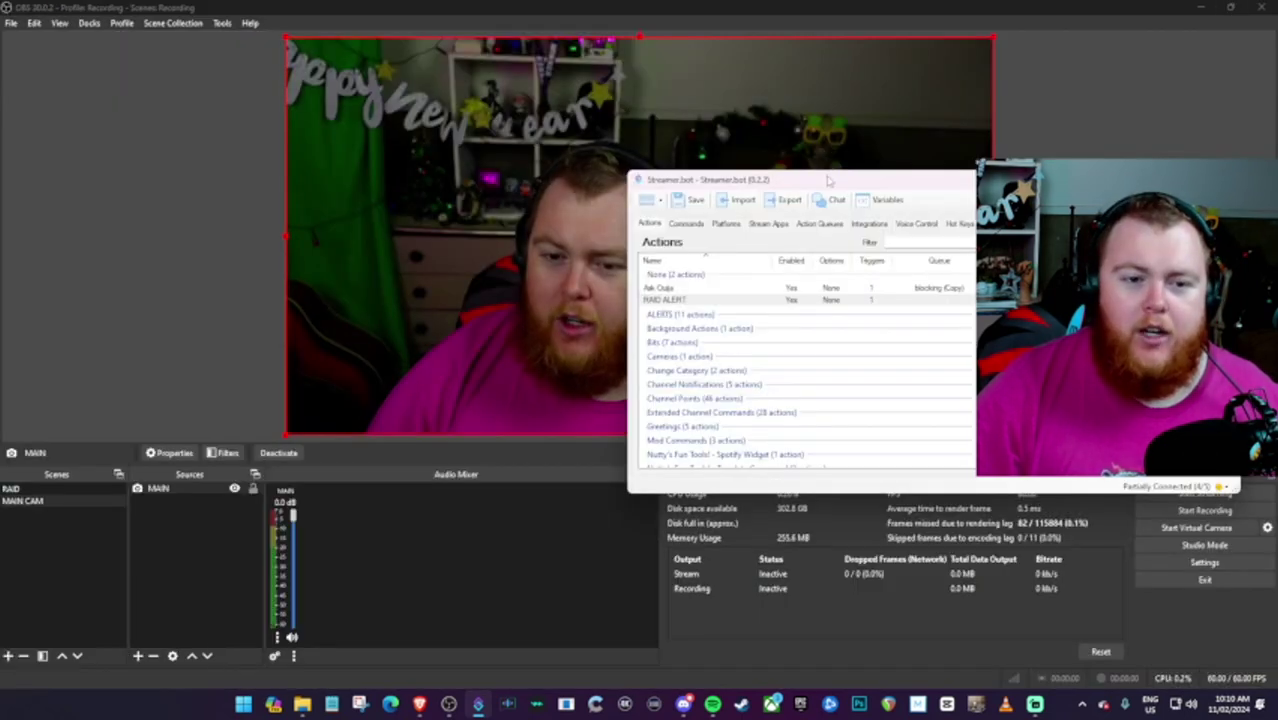
left_click_drag(836, 168, 1277, 100)
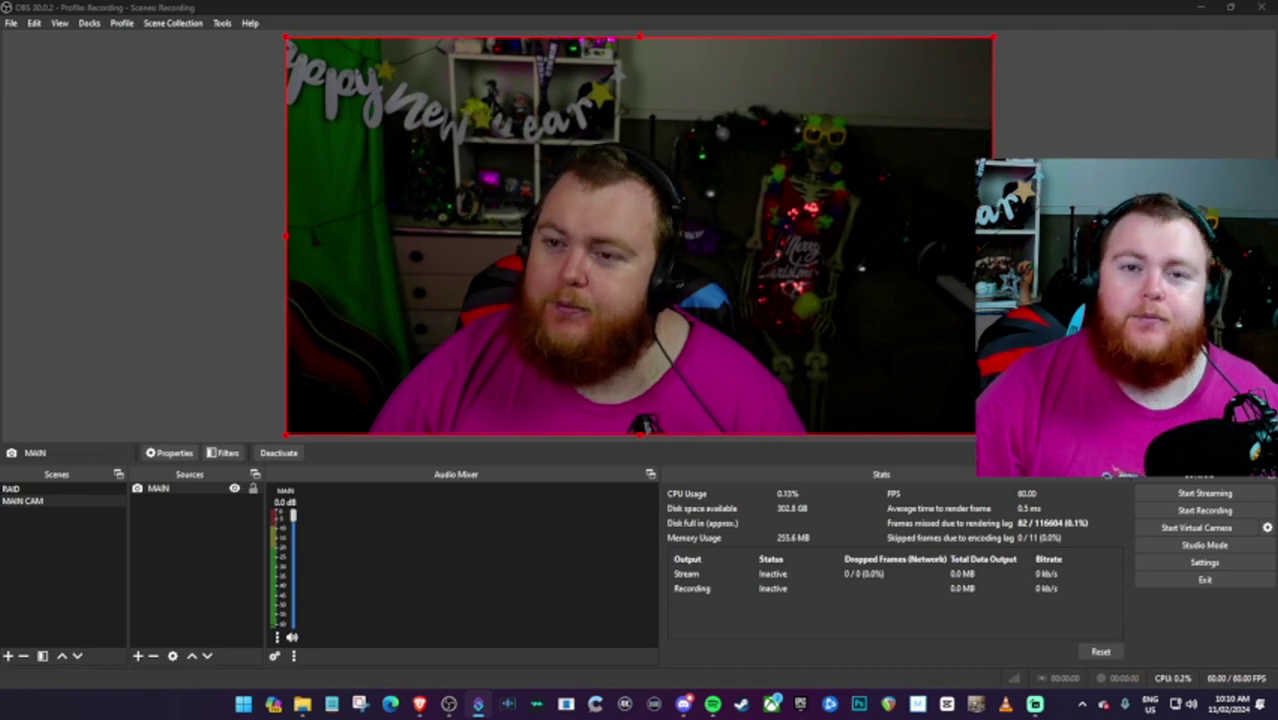
left_click(20, 488)
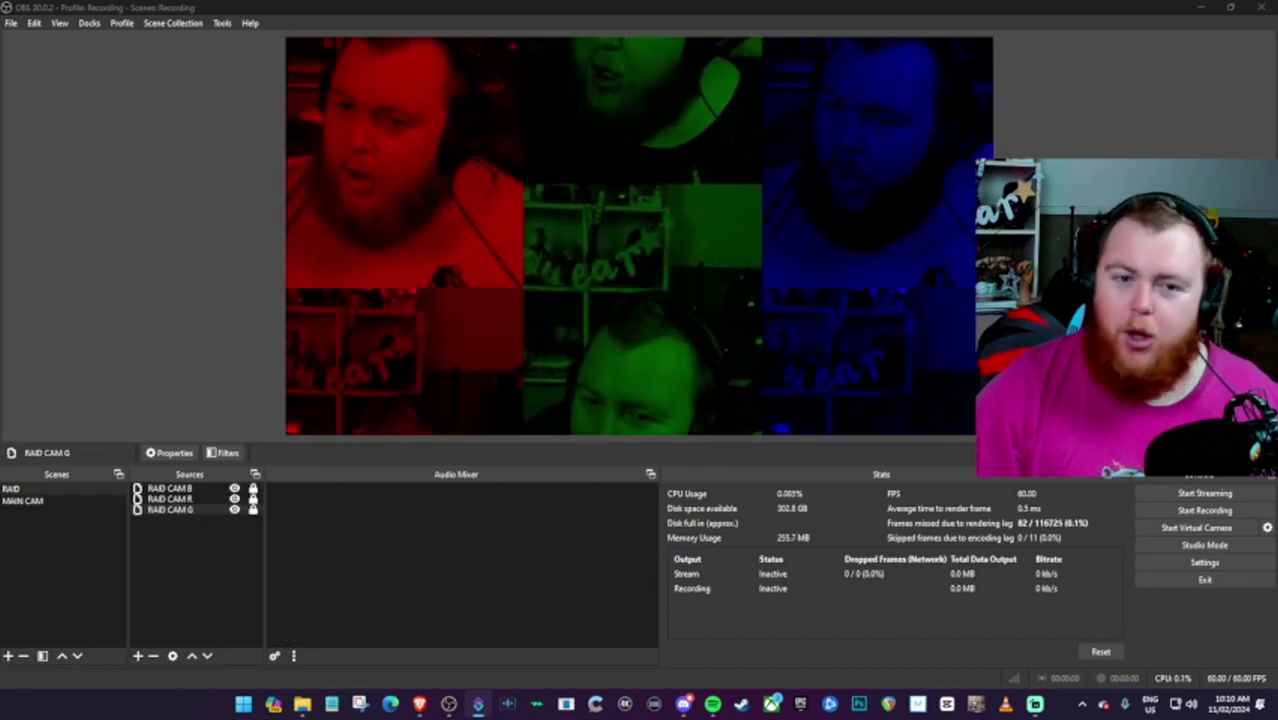
left_click(22, 500)
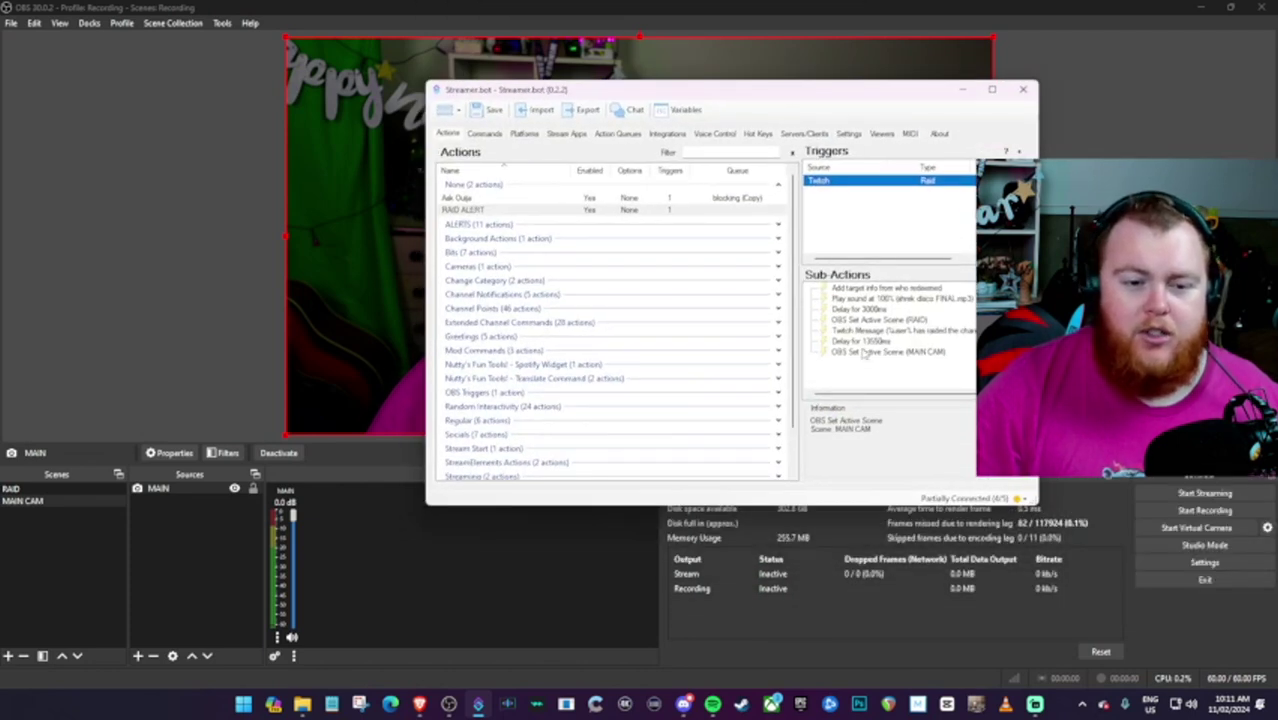
Shorten the 13550 ms delay sub-action to 10550 ms
left_click(862, 342)
double_click(862, 342)
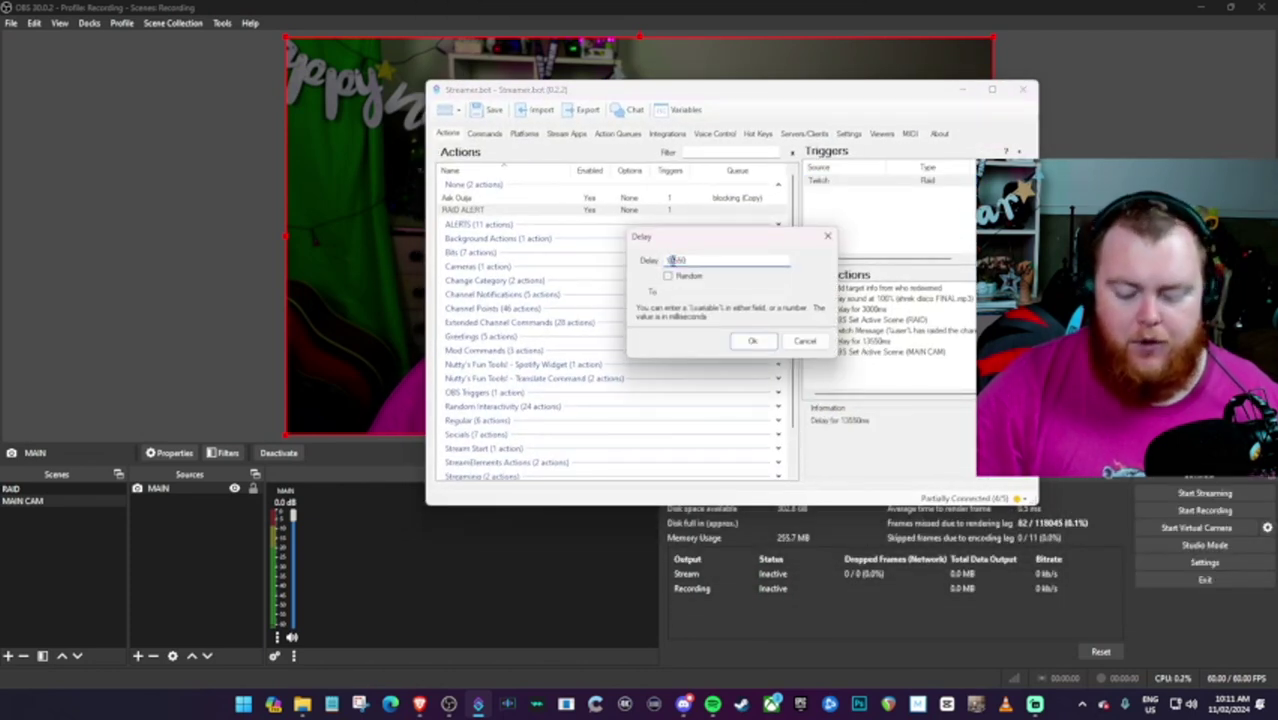
type("10550")
left_click(752, 341)
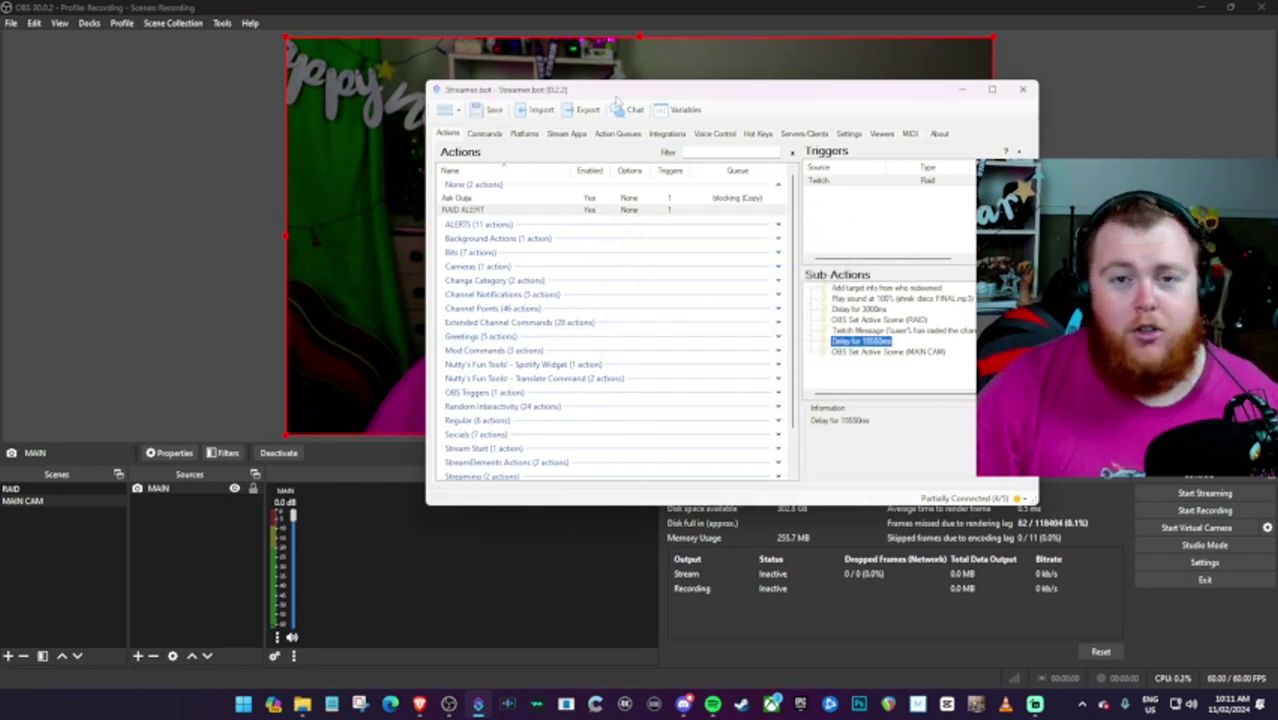
Retest in OBS by switching to RAID, then back to MAIN CAM
left_click(400, 200)
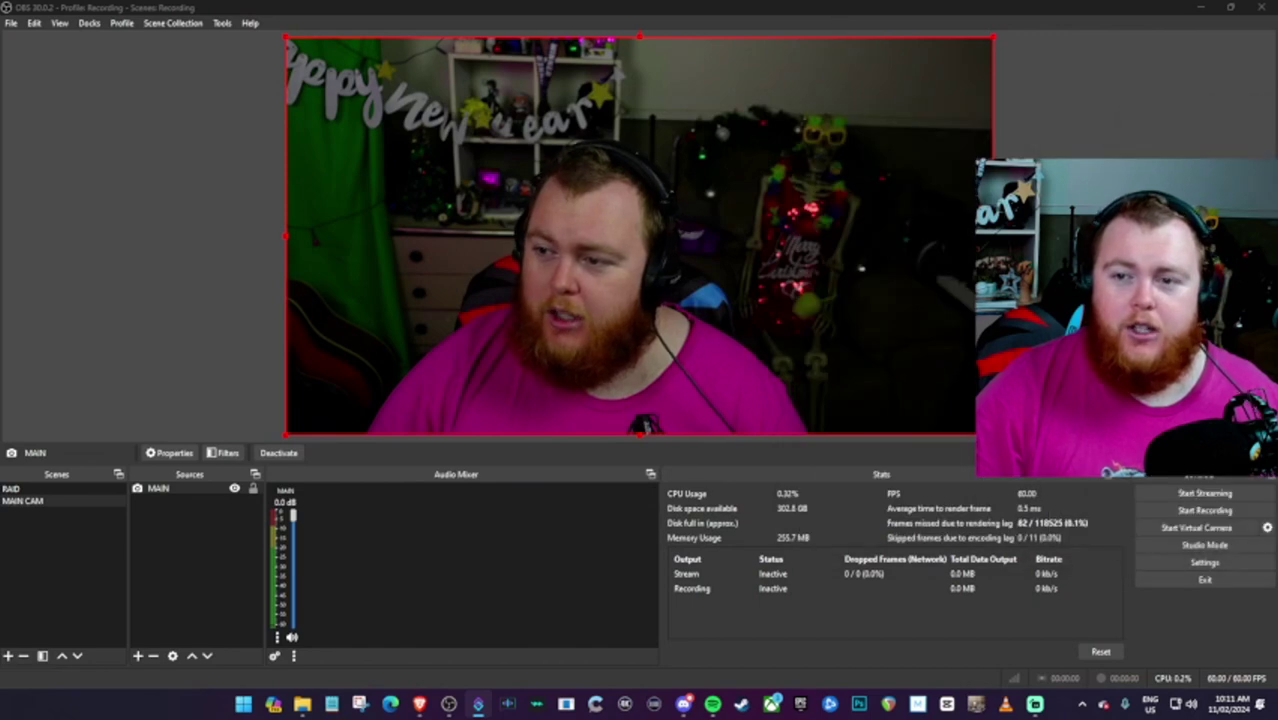
left_click(55, 490)
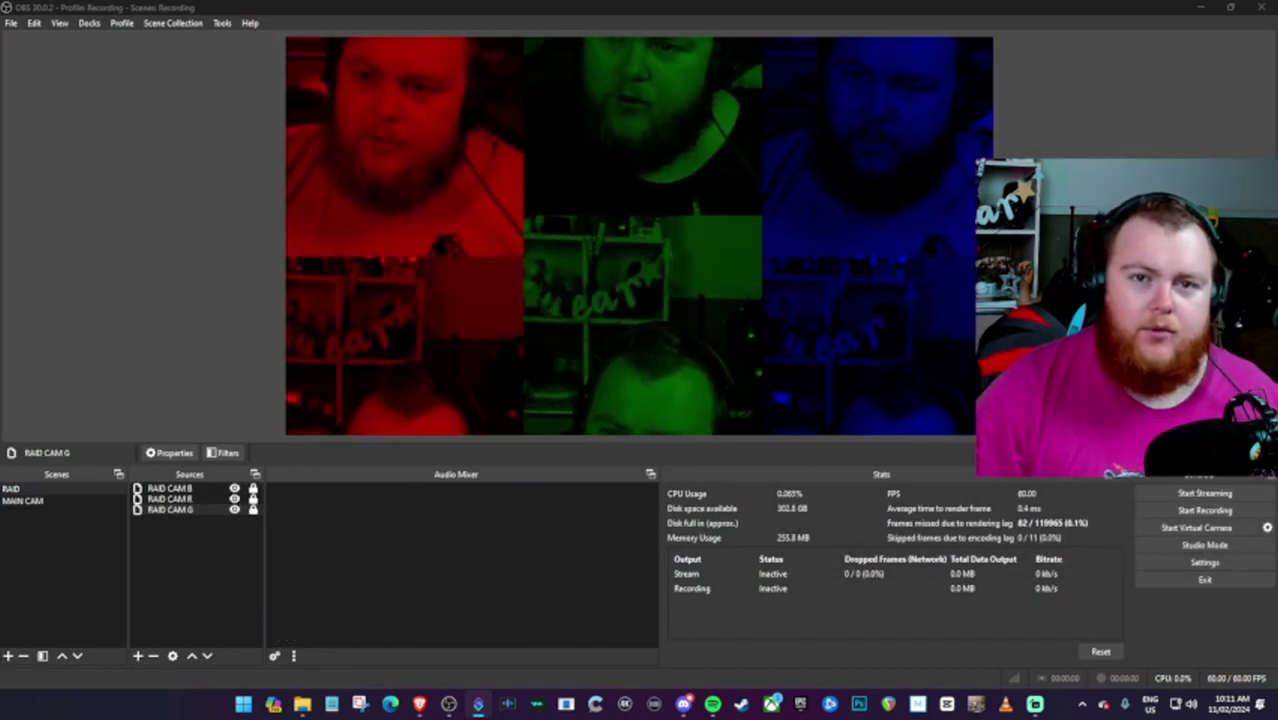
left_click(30, 500)
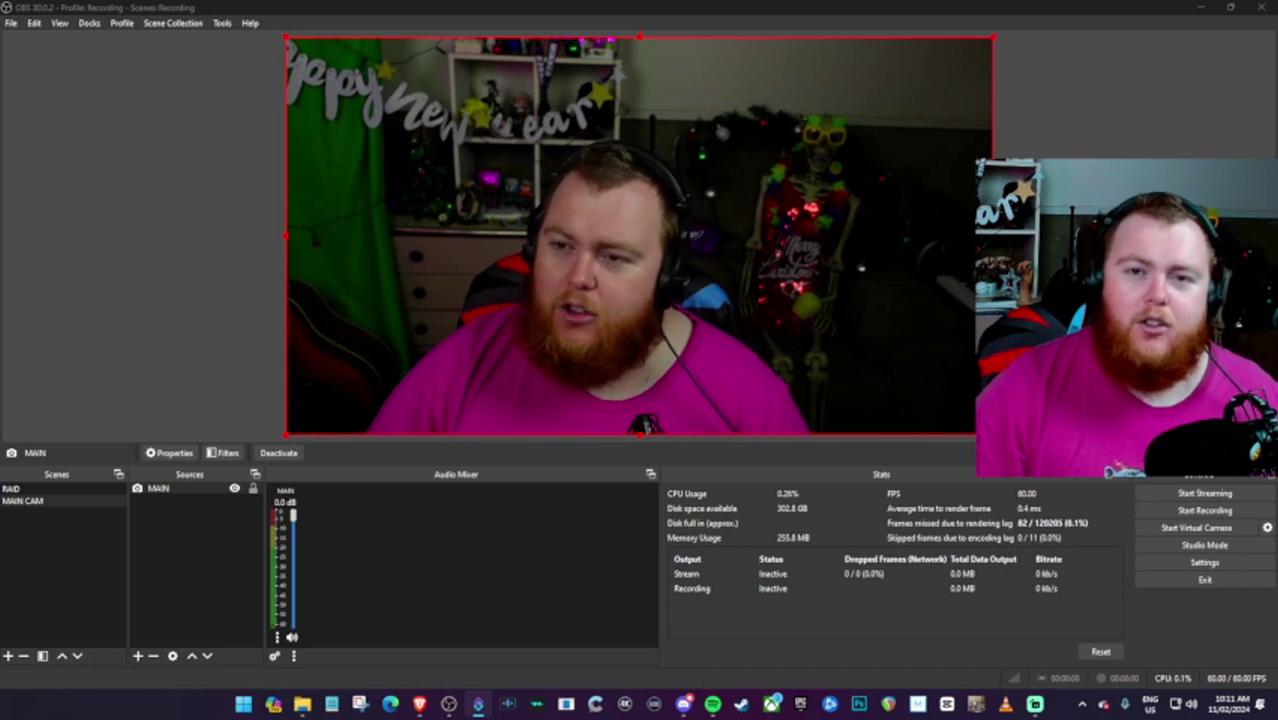